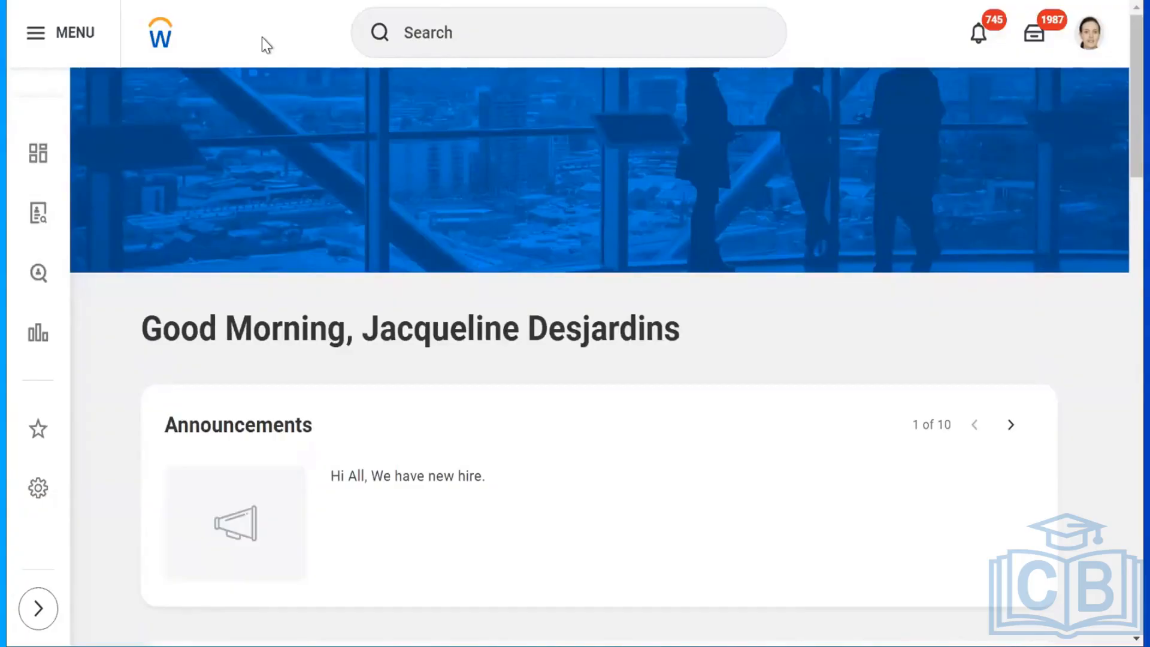
Rerun the 'bp:time off' search and open Request Time Off (Default Definition) in a new tab.
{"action": "left_click", "coordinate": [444, 31]}
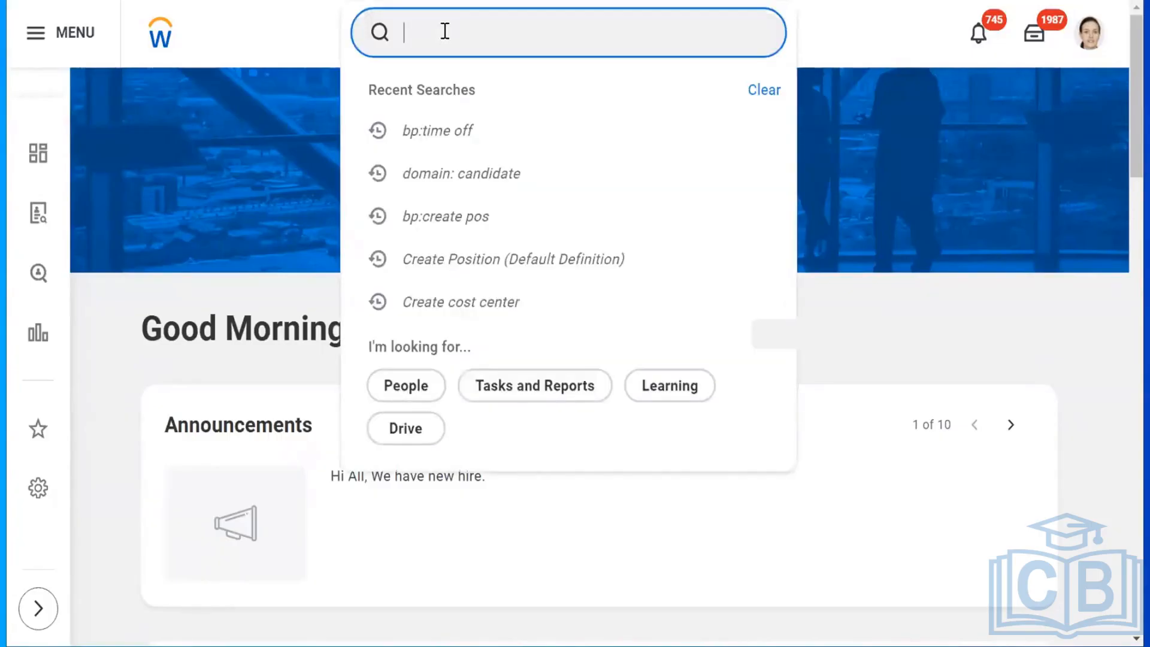
{"action": "type", "text": "b"}
{"action": "left_click", "coordinate": [433, 131]}
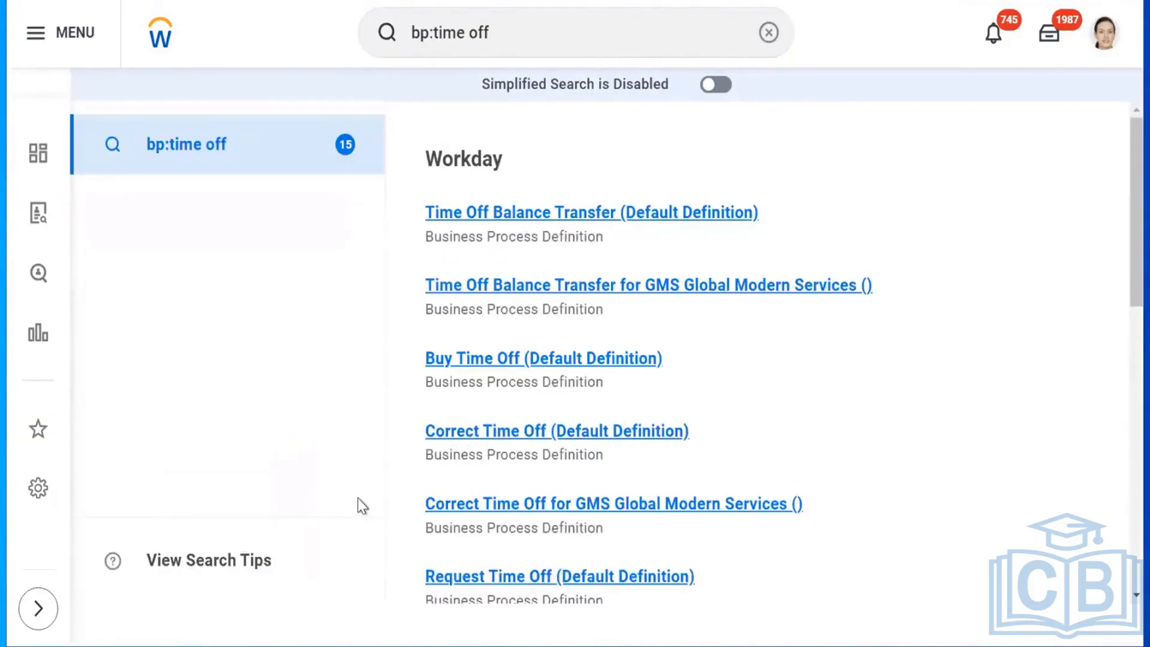
{"action": "right_click", "coordinate": [467, 581]}
{"action": "left_click", "coordinate": [508, 413]}
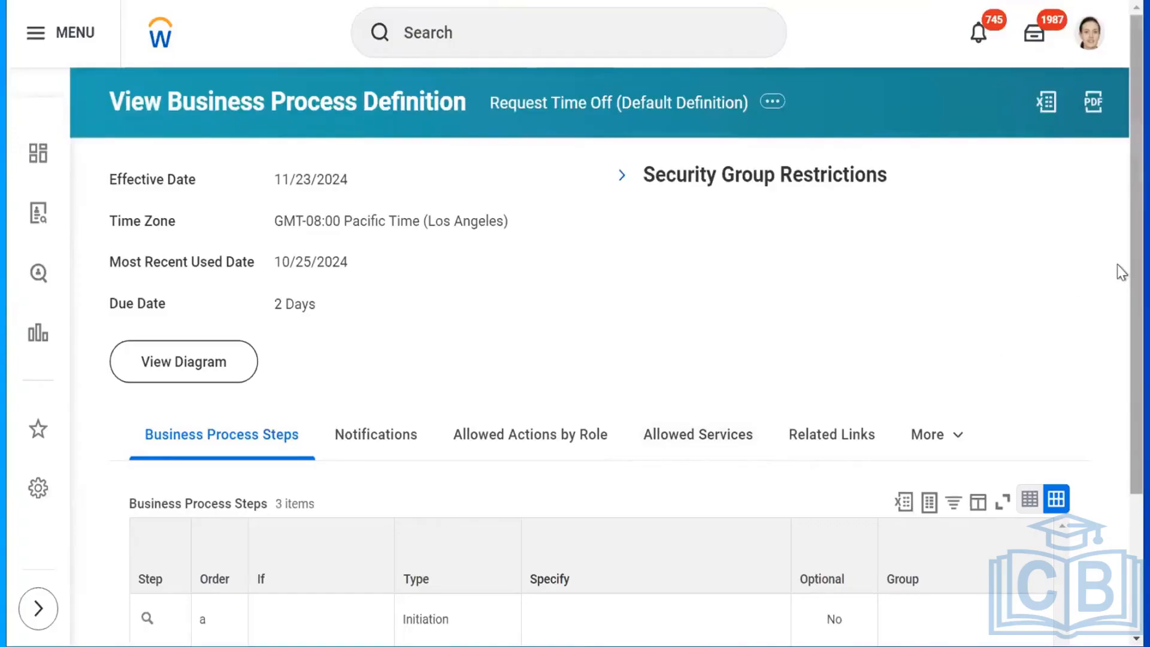
{"action": "scroll", "coordinate": [1119, 413], "scroll_direction": "down", "scroll_amount": 3}
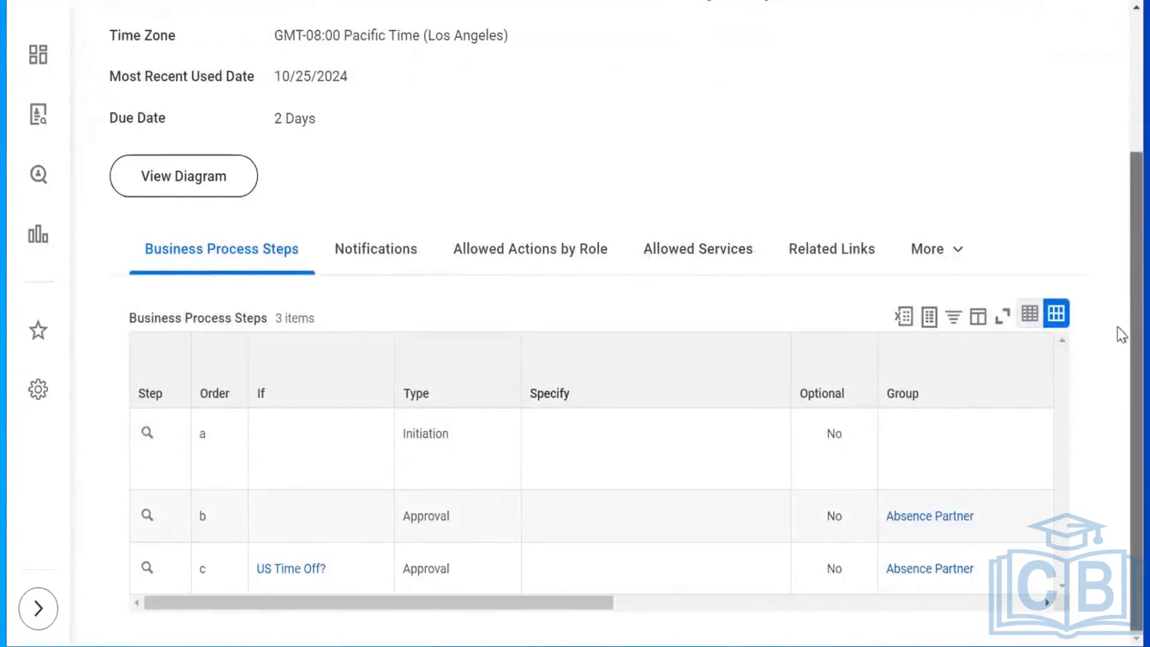
{"action": "scroll", "coordinate": [1120, 331], "scroll_direction": "up", "scroll_amount": 3}
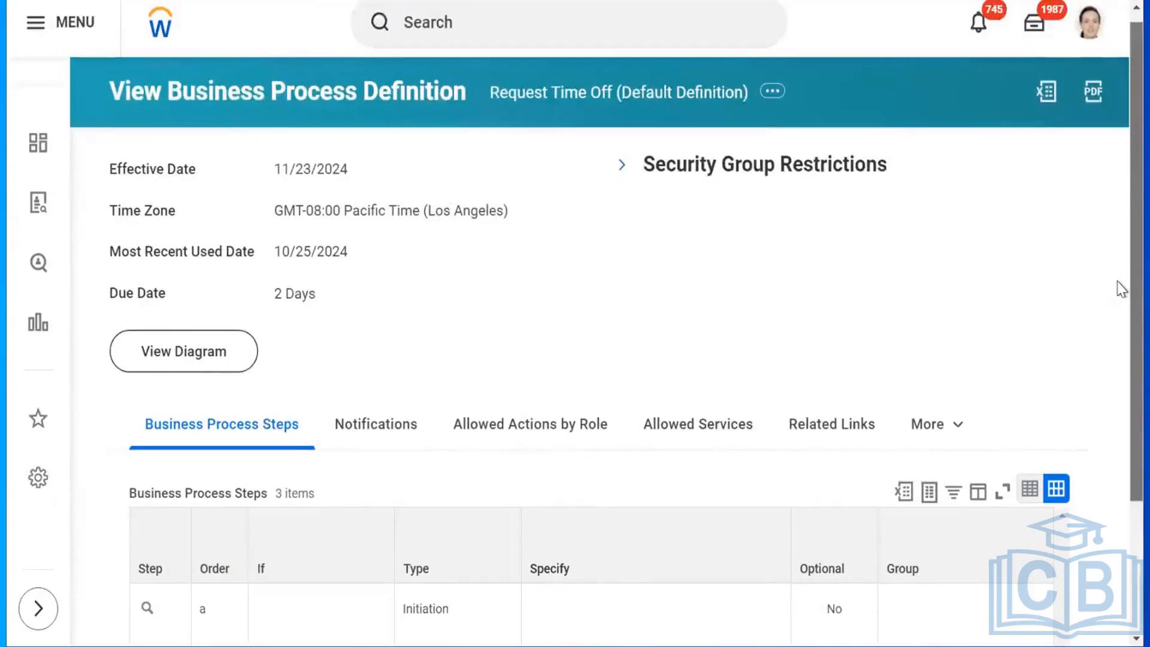
{"action": "scroll", "coordinate": [1122, 311], "scroll_direction": "down", "scroll_amount": 2}
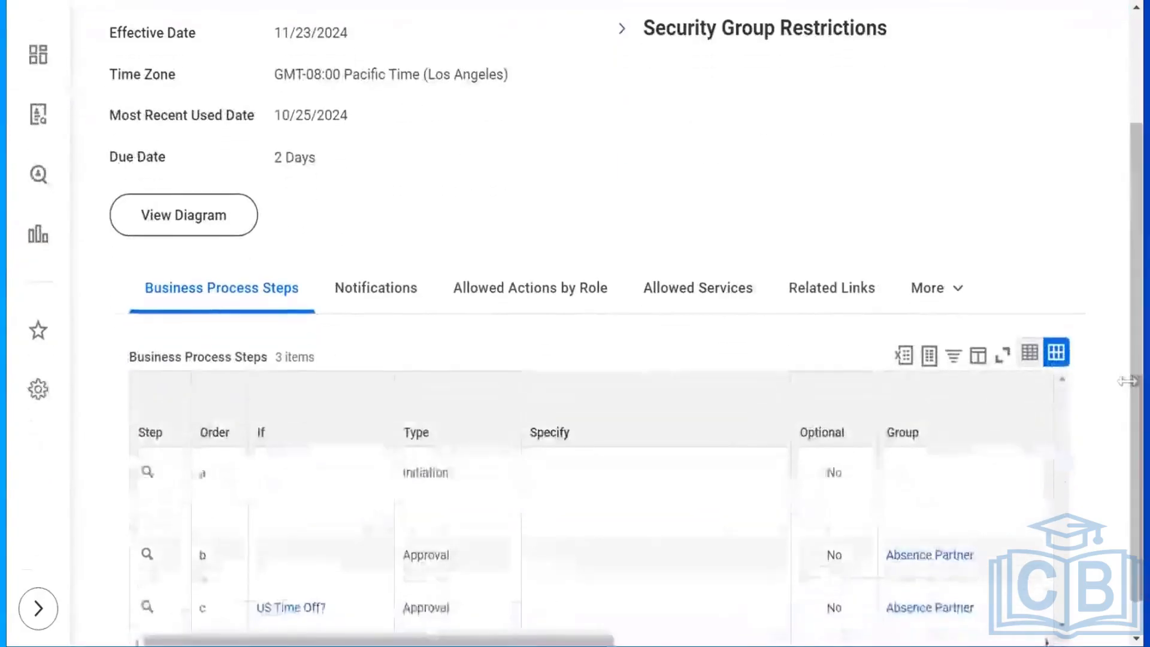
{"action": "left_click_drag", "start_coordinate": [296, 642], "coordinate": [681, 643]}
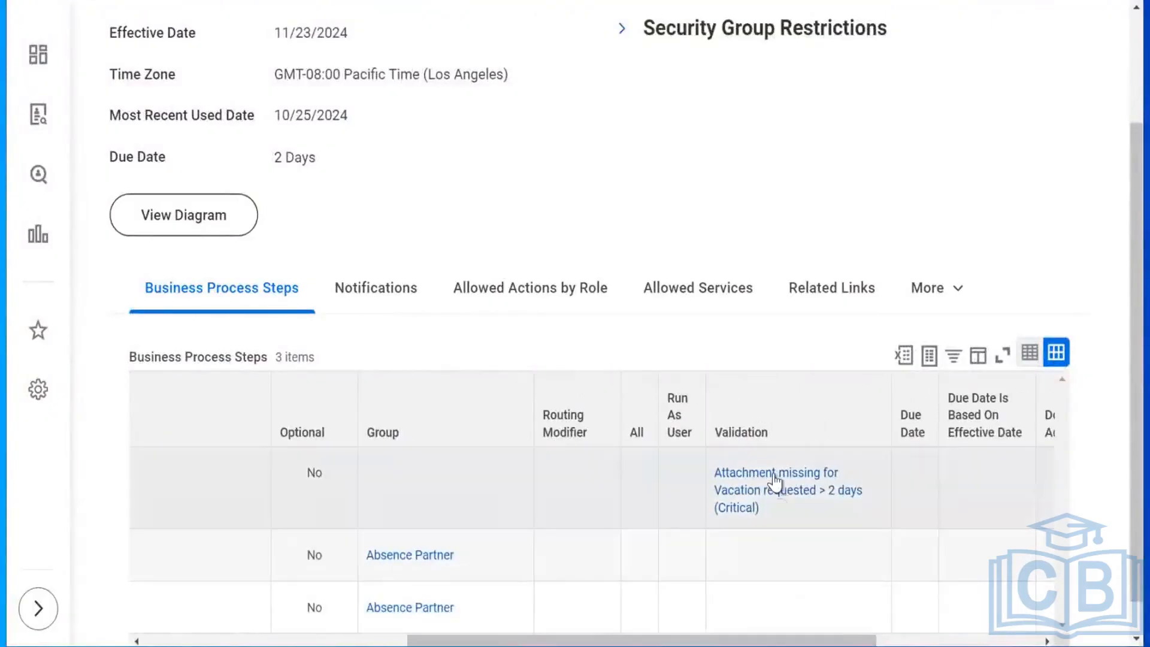
{"action": "mouse_move", "coordinate": [738, 495]}
{"action": "mouse_move", "coordinate": [558, 642]}
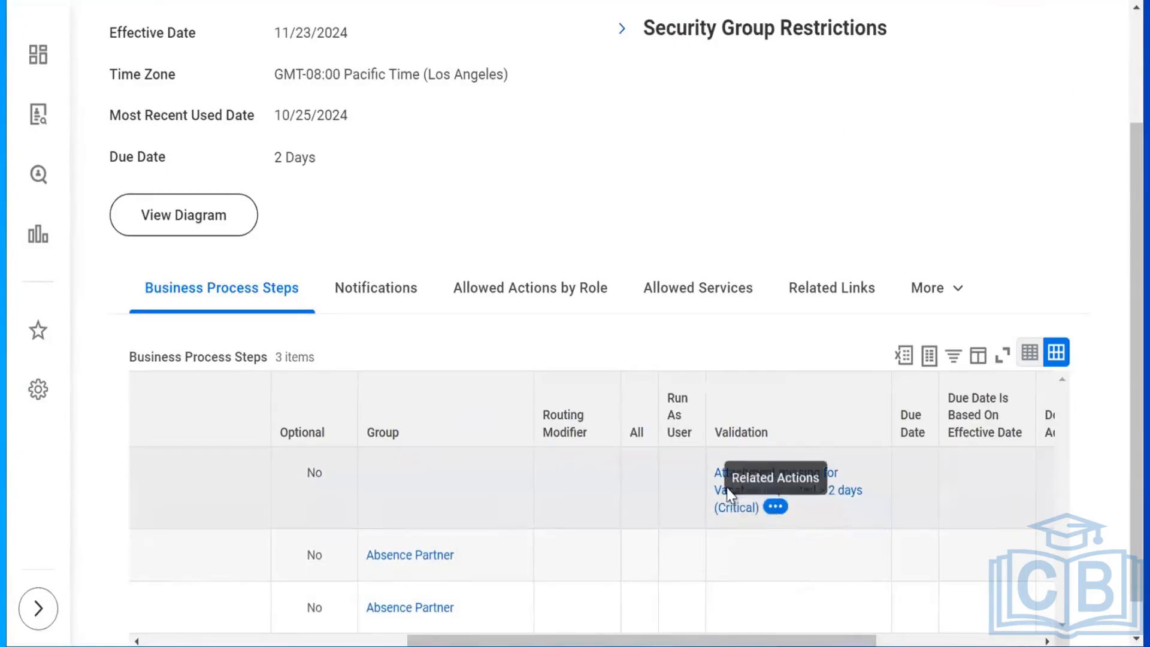
{"action": "left_click", "coordinate": [726, 513]}
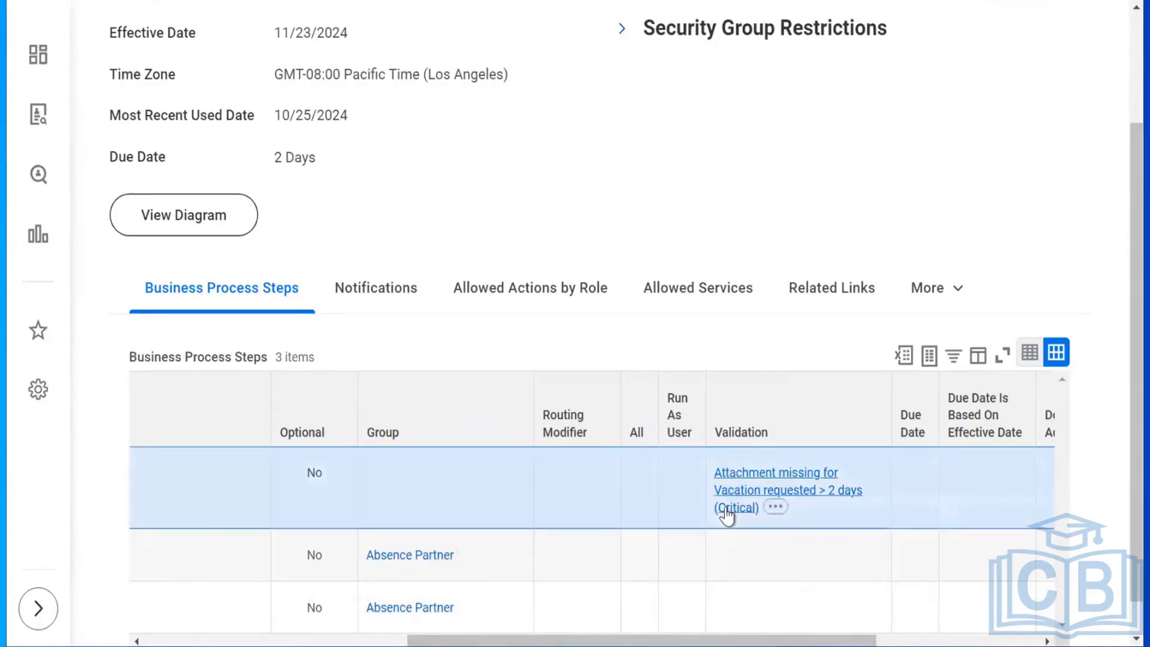
{"action": "left_click", "coordinate": [725, 507]}
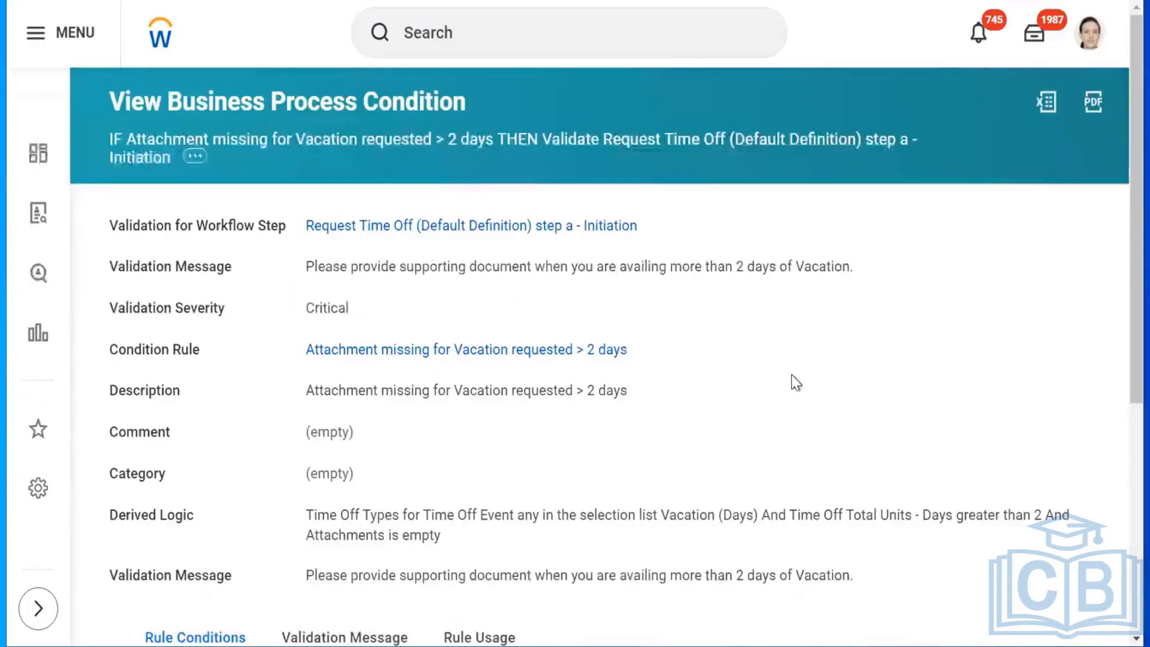
{"action": "scroll", "coordinate": [1121, 254], "scroll_direction": "down", "scroll_amount": 5}
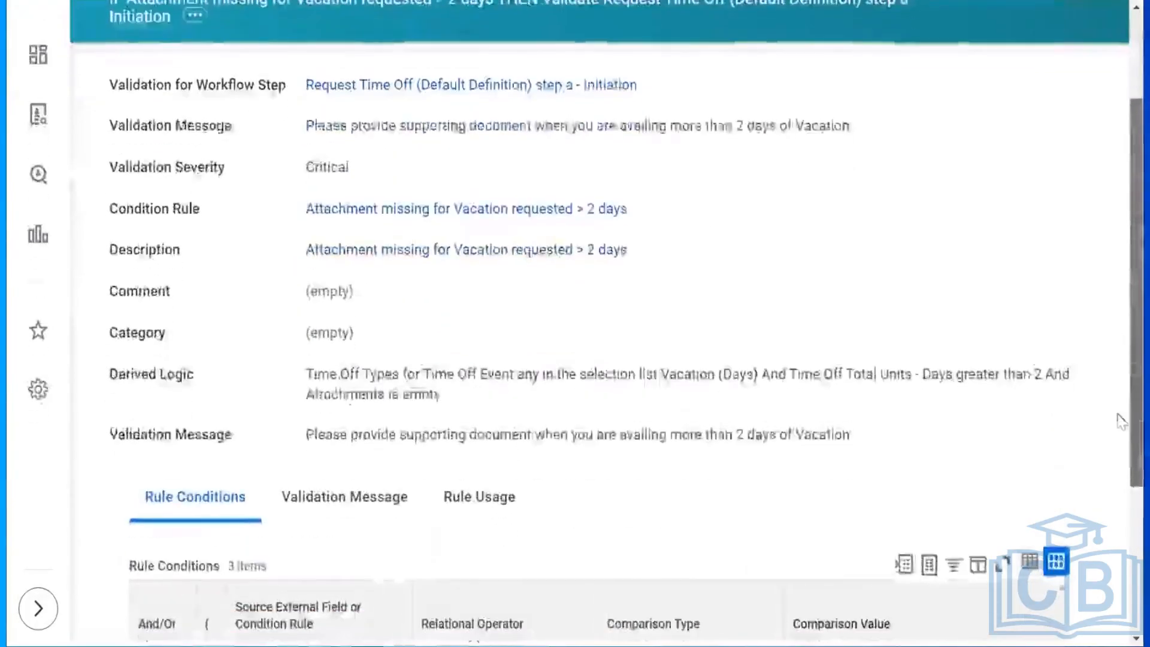
{"action": "scroll", "coordinate": [1120, 462], "scroll_direction": "down", "scroll_amount": 1}
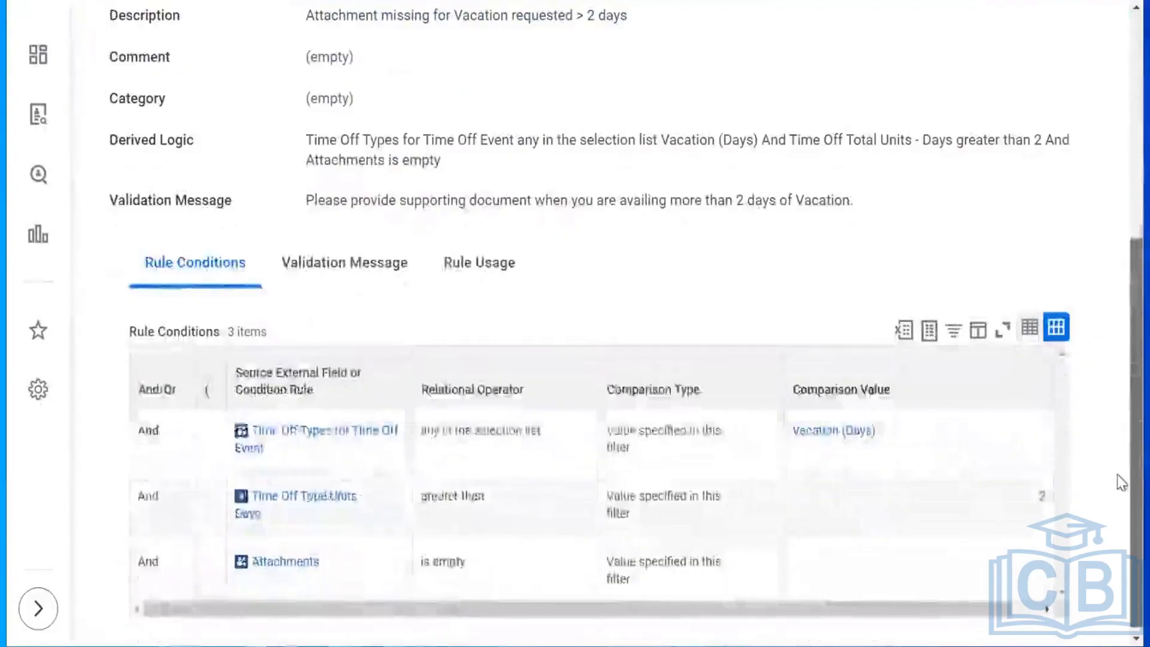
{"action": "scroll", "coordinate": [1121, 467], "scroll_direction": "up", "scroll_amount": 3}
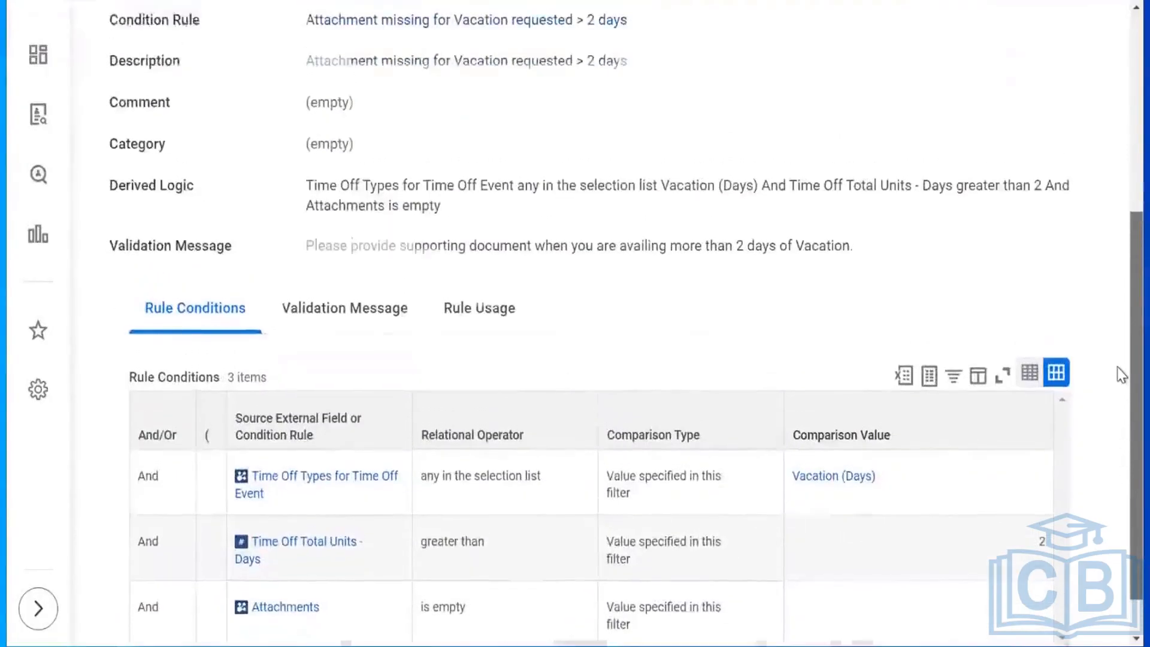
{"action": "scroll", "coordinate": [1121, 351], "scroll_direction": "up", "scroll_amount": 2}
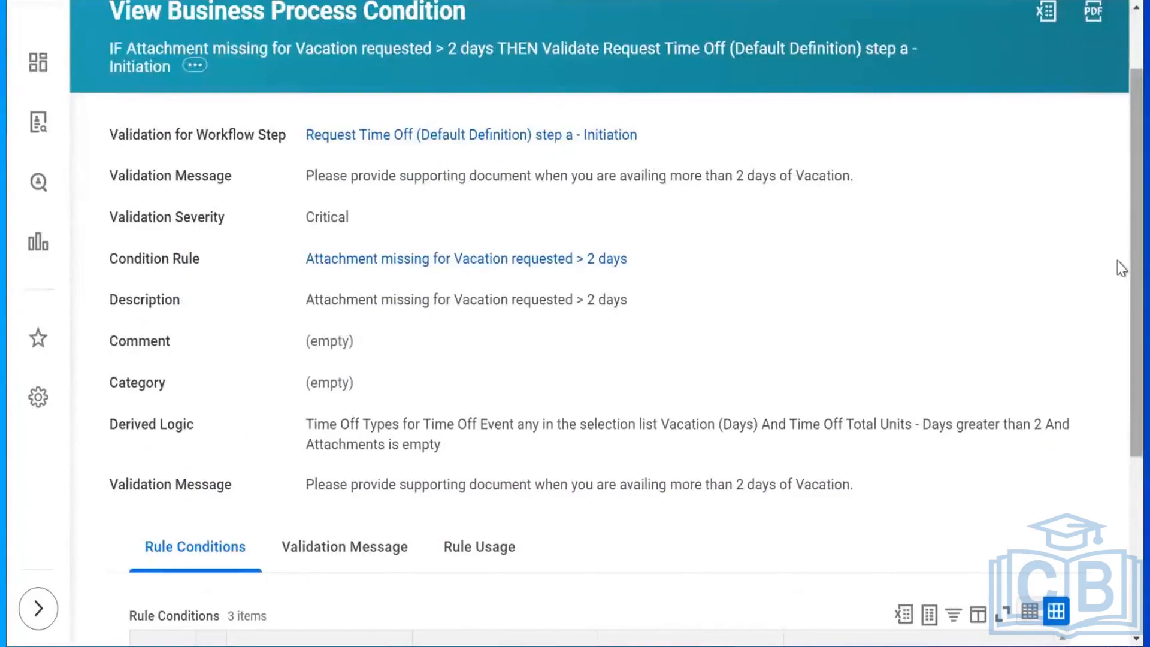
{"action": "scroll", "coordinate": [1122, 485], "scroll_direction": "down", "scroll_amount": 1}
{"action": "scroll", "coordinate": [1121, 485], "scroll_direction": "down", "scroll_amount": 4}
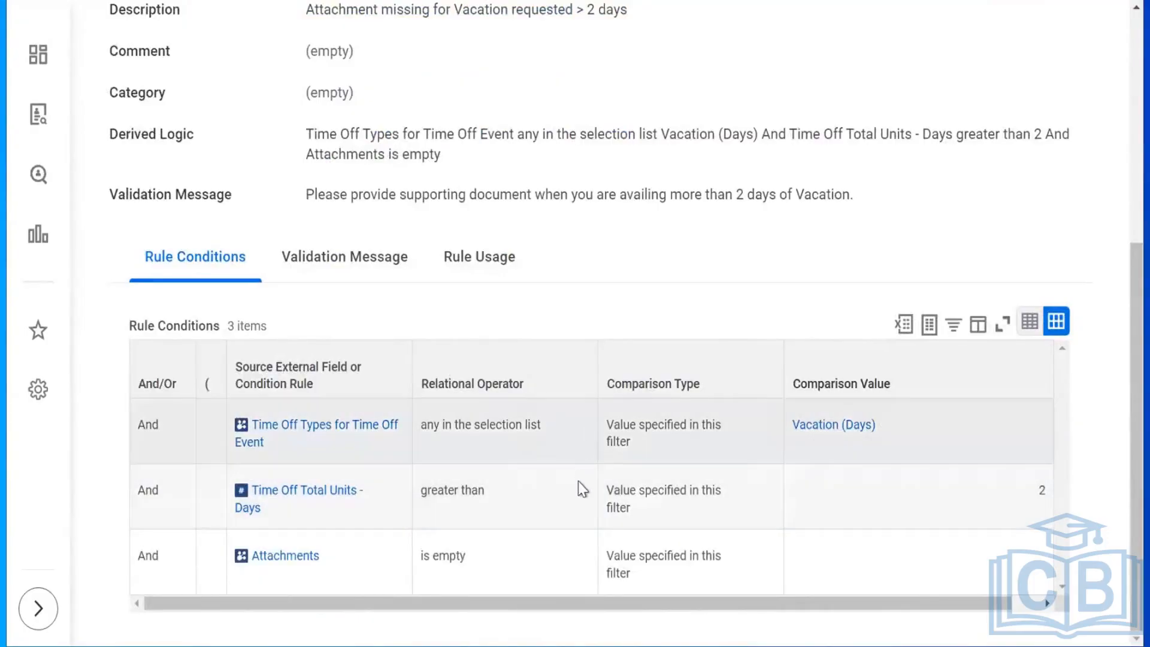
{"action": "left_click", "coordinate": [578, 483]}
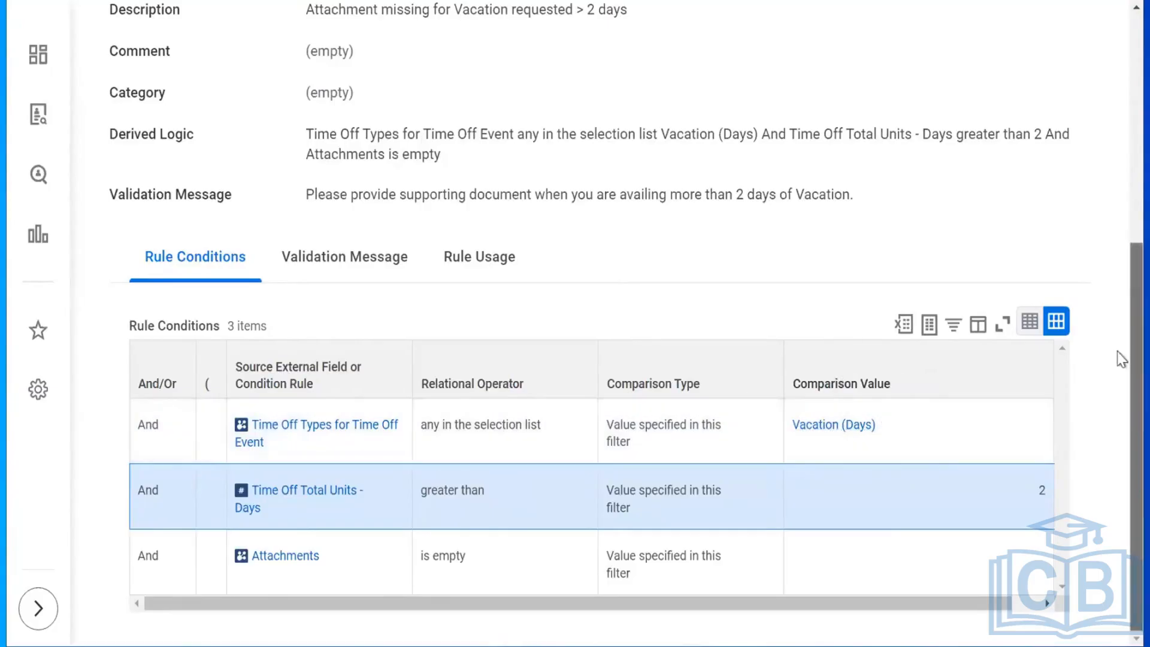
{"action": "left_click_drag", "start_coordinate": [1119, 354], "coordinate": [1121, 180]}
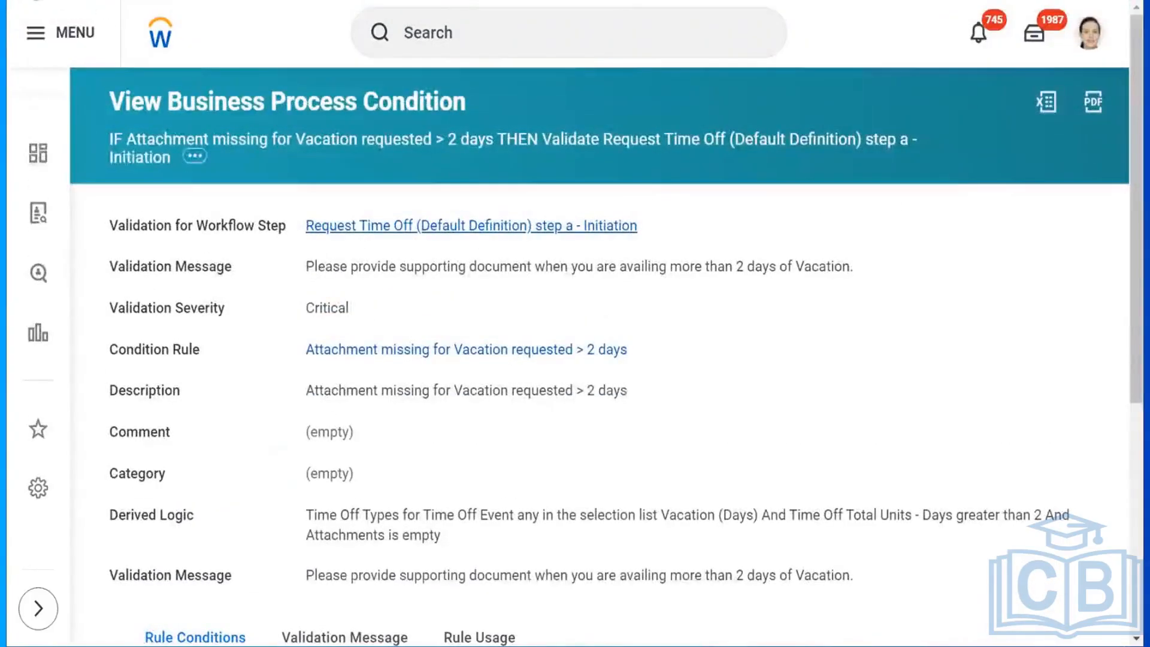
{"action": "left_click", "coordinate": [37, 2]}
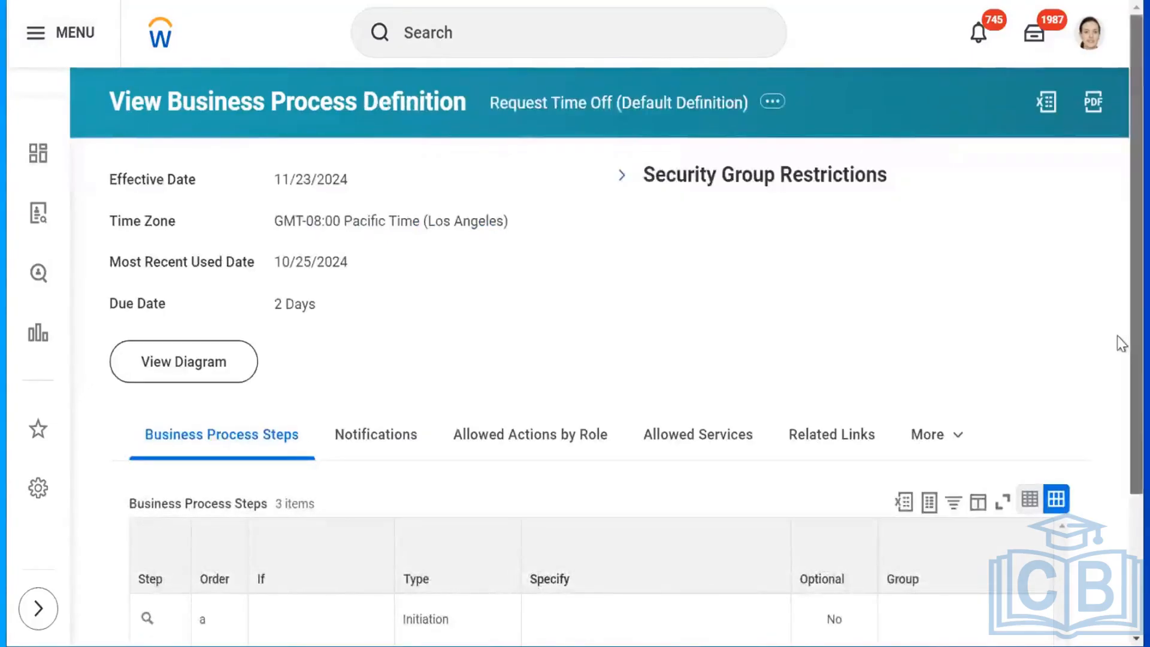
Go to Business Process > Maintain Step Conditions from step a's related actions.
{"action": "scroll", "coordinate": [1122, 341], "scroll_direction": "down", "scroll_amount": 3}
{"action": "mouse_move", "coordinate": [160, 458]}
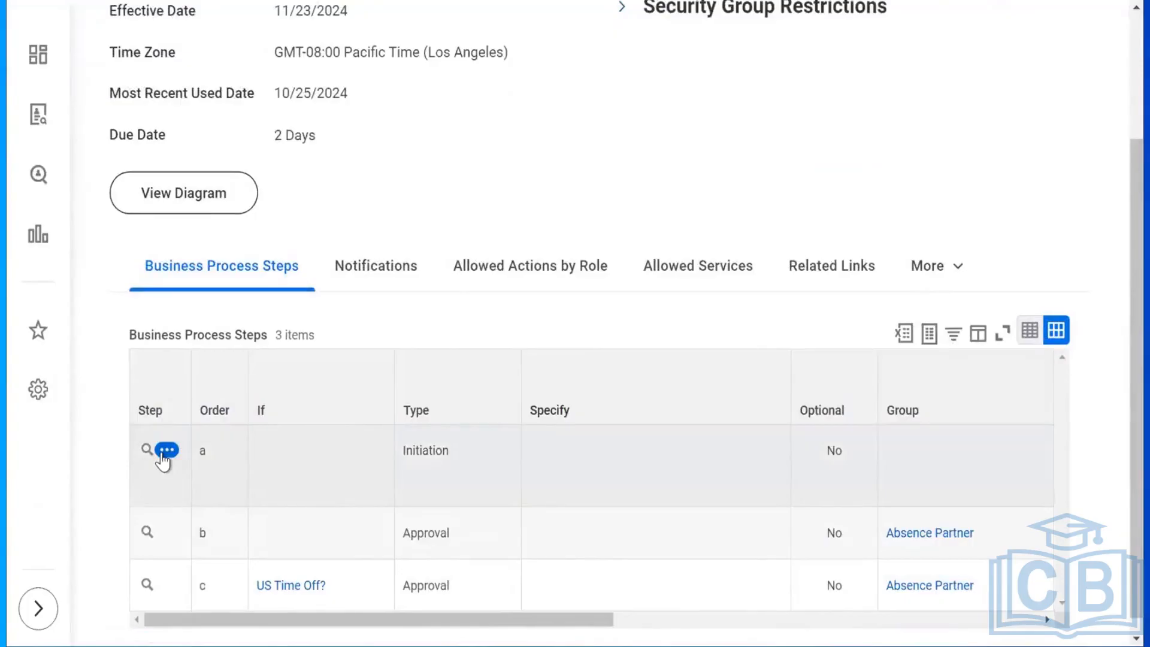
{"action": "left_click", "coordinate": [163, 455]}
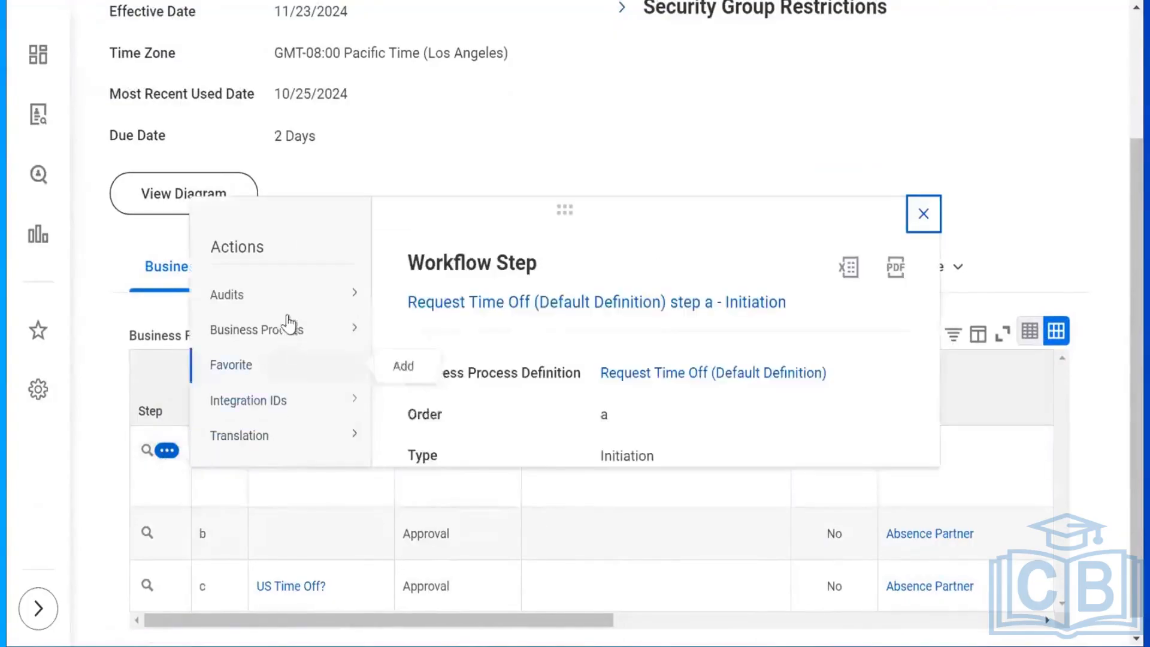
{"action": "mouse_move", "coordinate": [289, 331]}
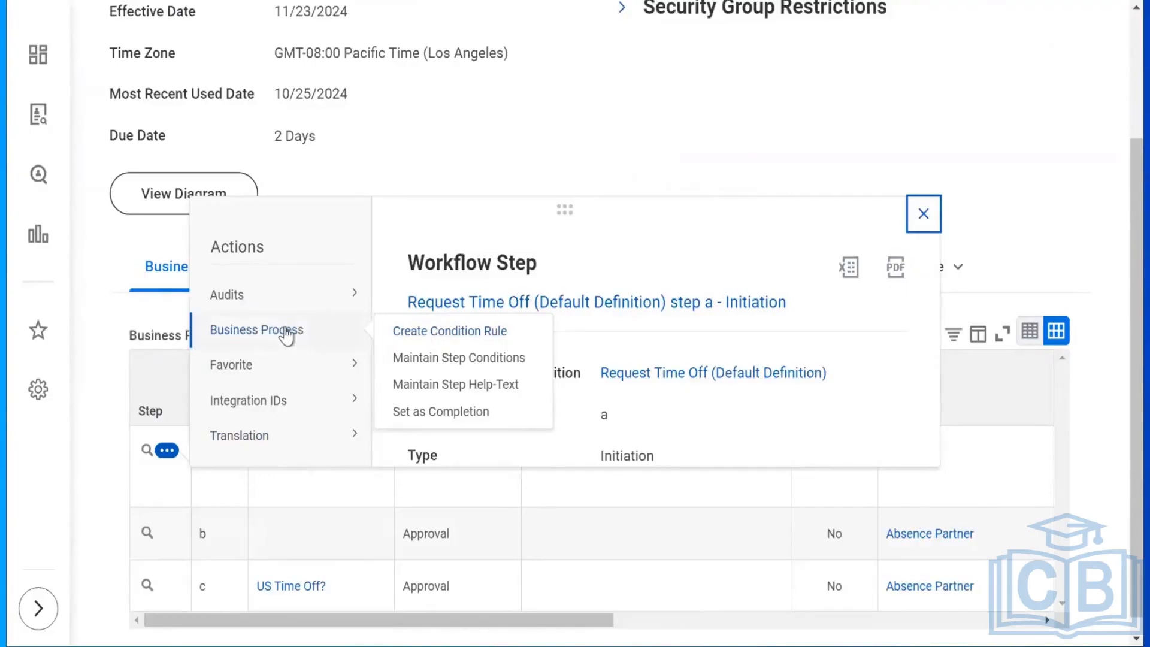
{"action": "left_click", "coordinate": [544, 132]}
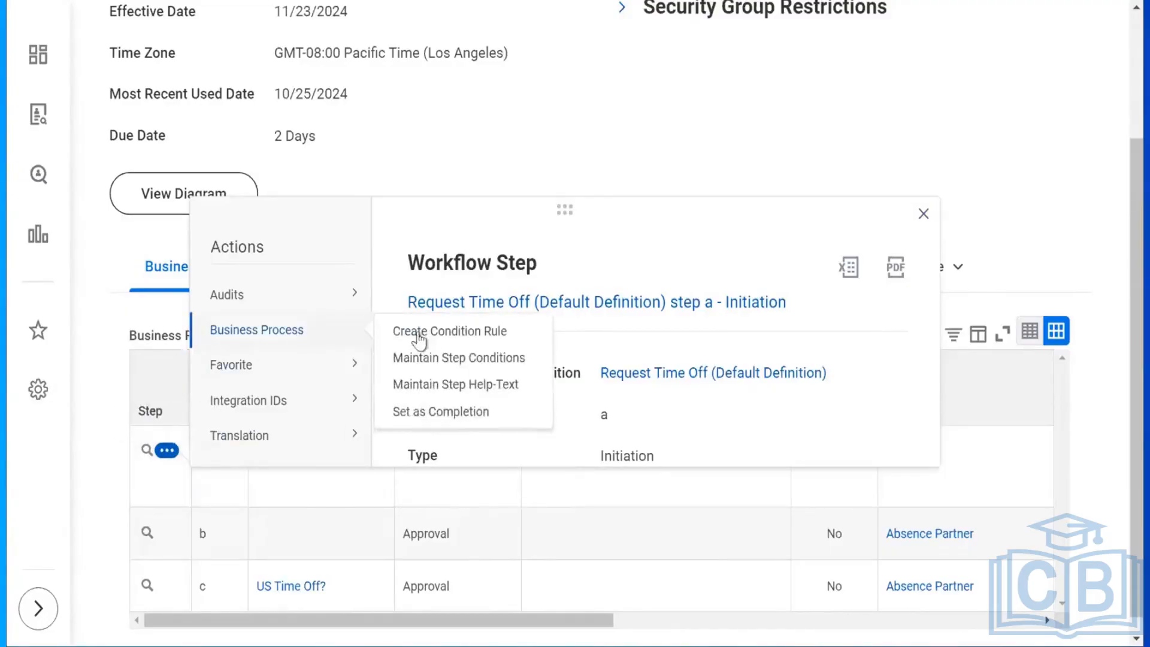
{"action": "left_click", "coordinate": [458, 359]}
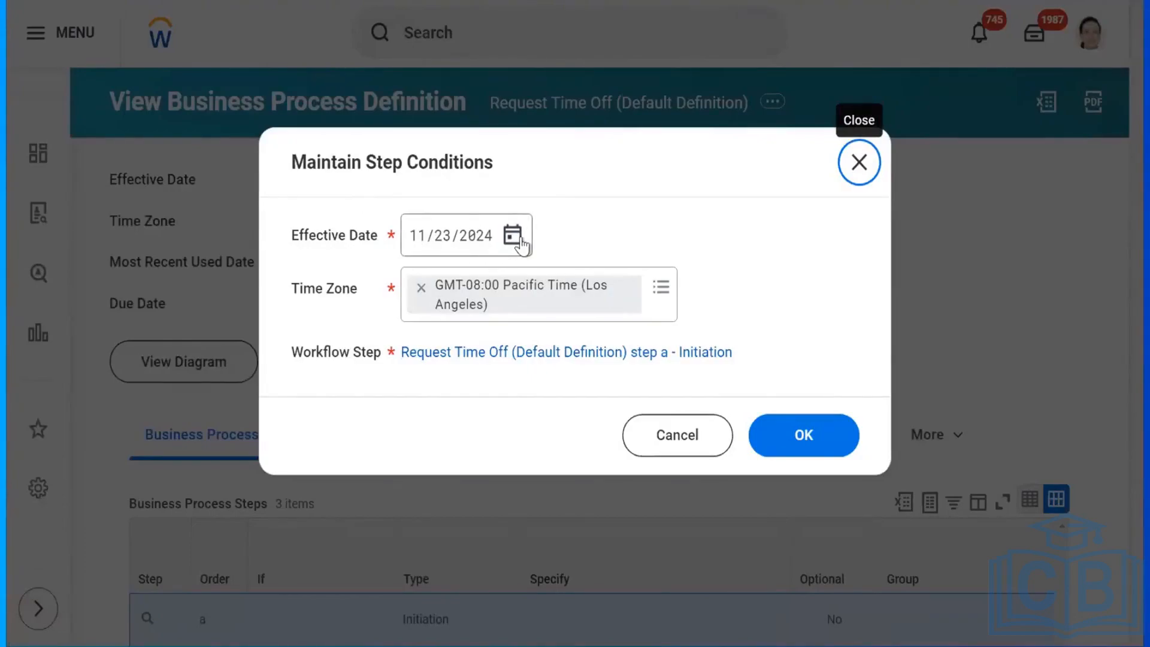
Confirm the effective date and add a second validation condition with Critical severity and an empty rule.
{"action": "left_click", "coordinate": [805, 456]}
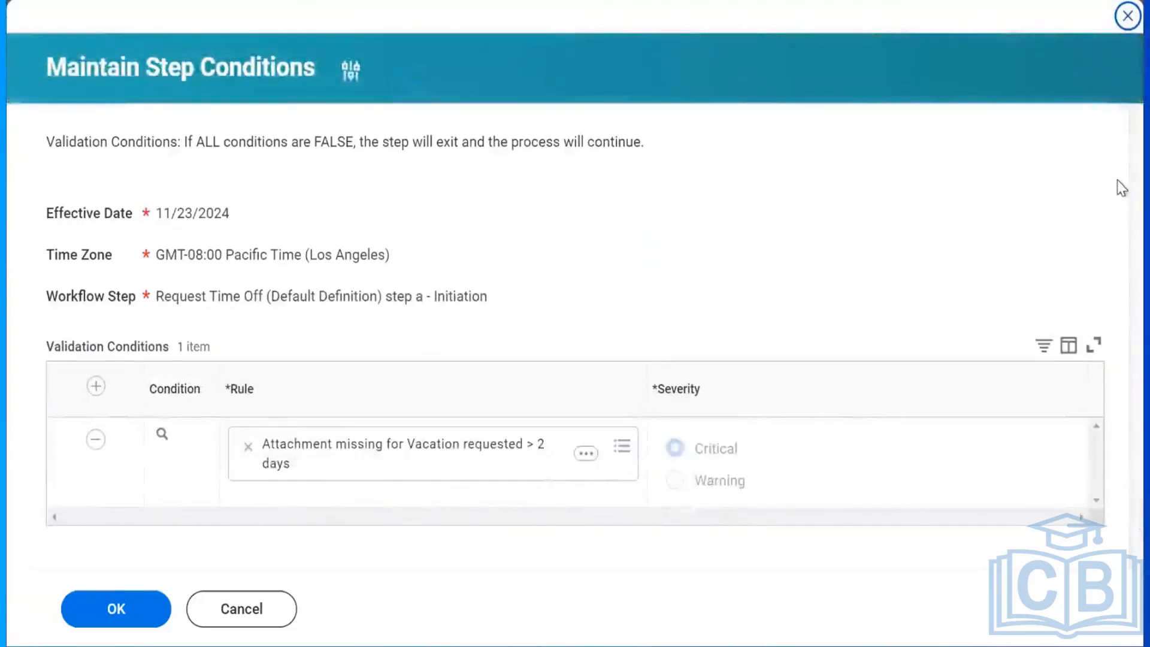
{"action": "left_click", "coordinate": [95, 386]}
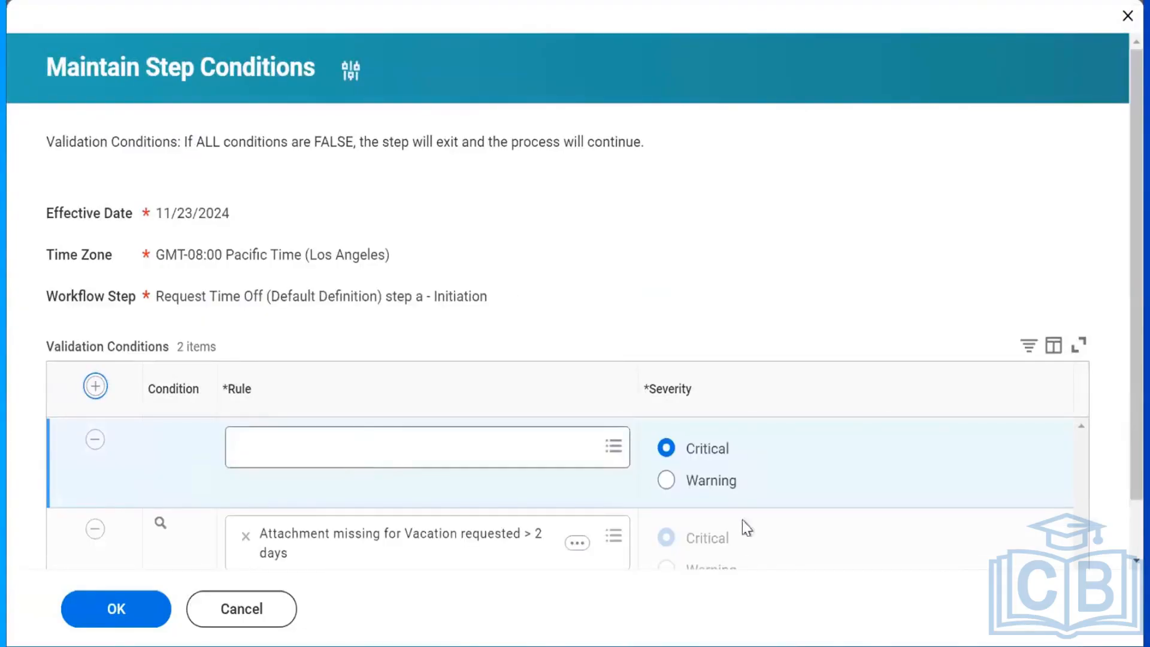
{"action": "left_click", "coordinate": [709, 451]}
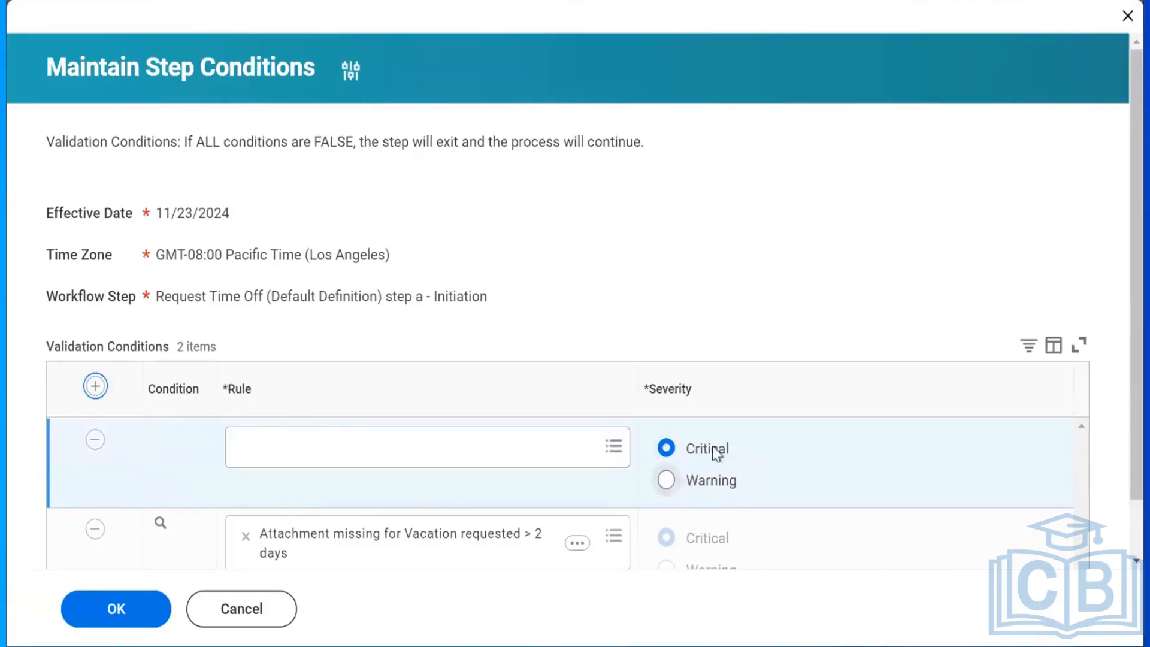
{"action": "left_click", "coordinate": [665, 482]}
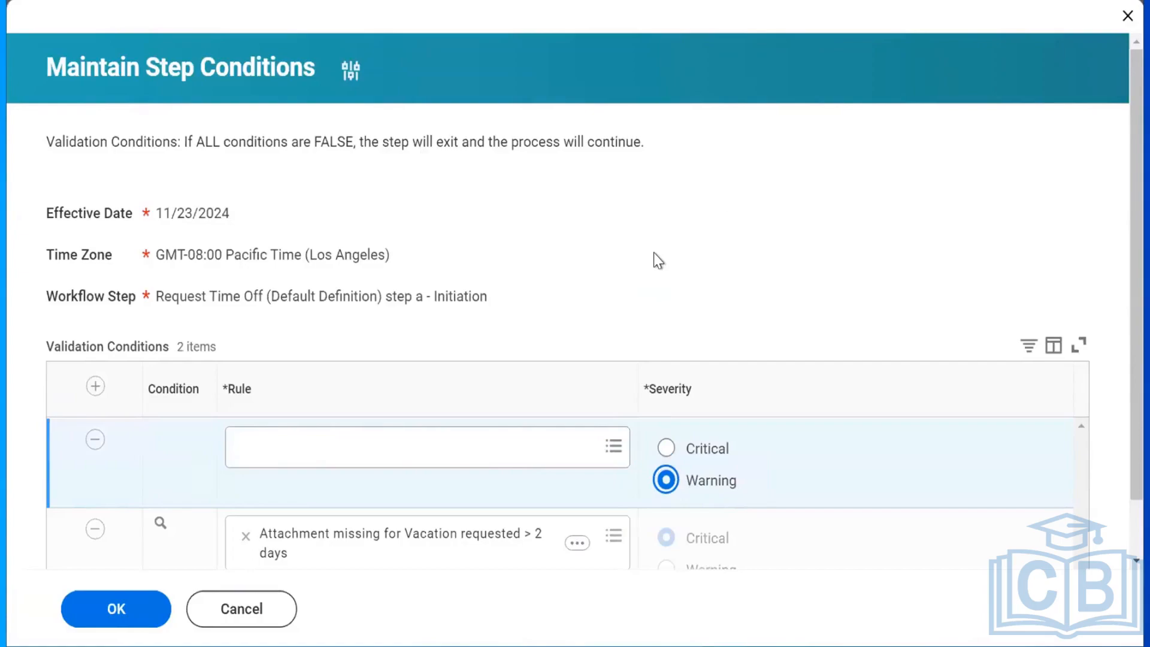
{"action": "left_click", "coordinate": [666, 448]}
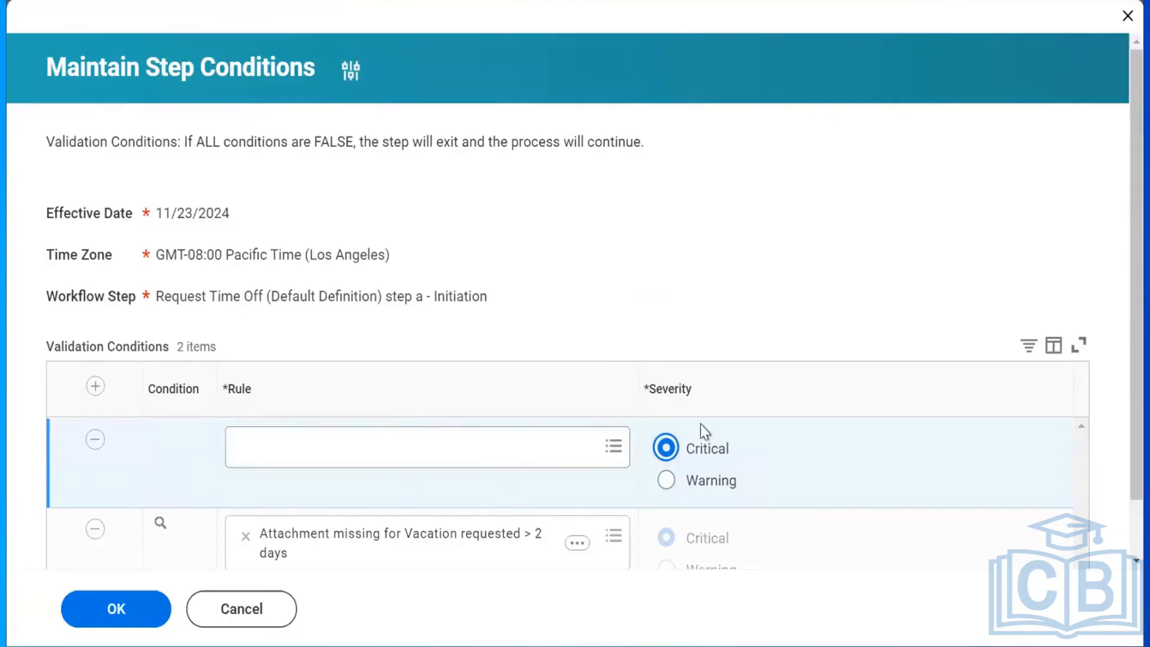
{"action": "left_click", "coordinate": [479, 437]}
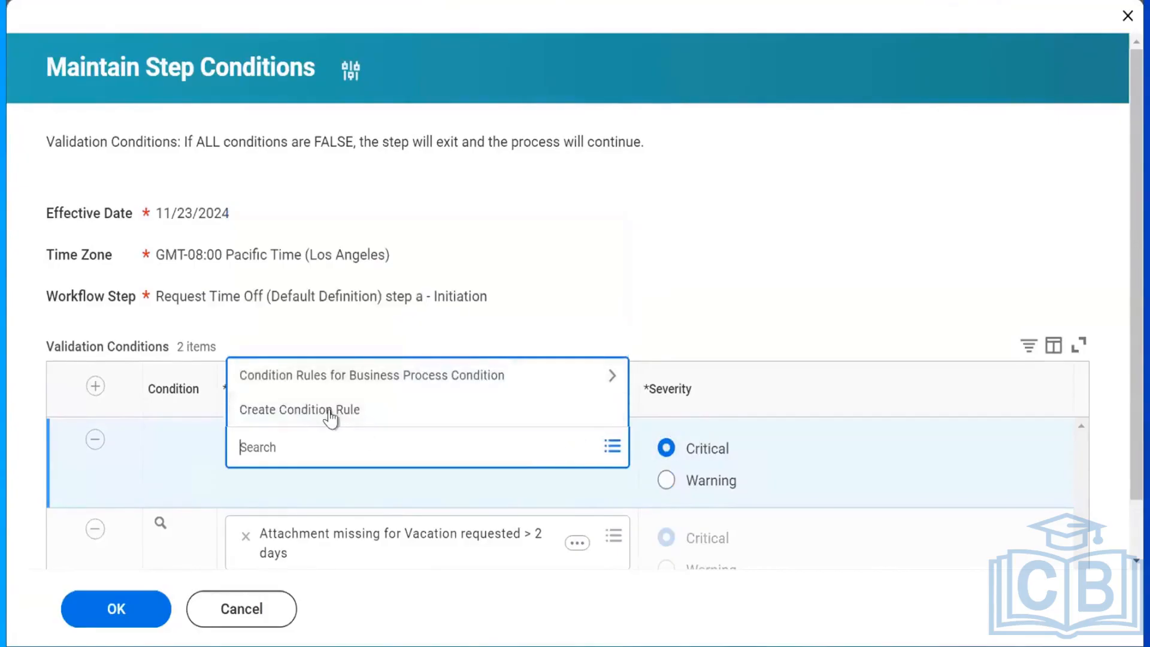
Create a new condition rule described 'Attachment is required for Uk Annual Leave'.
{"action": "left_click", "coordinate": [330, 413]}
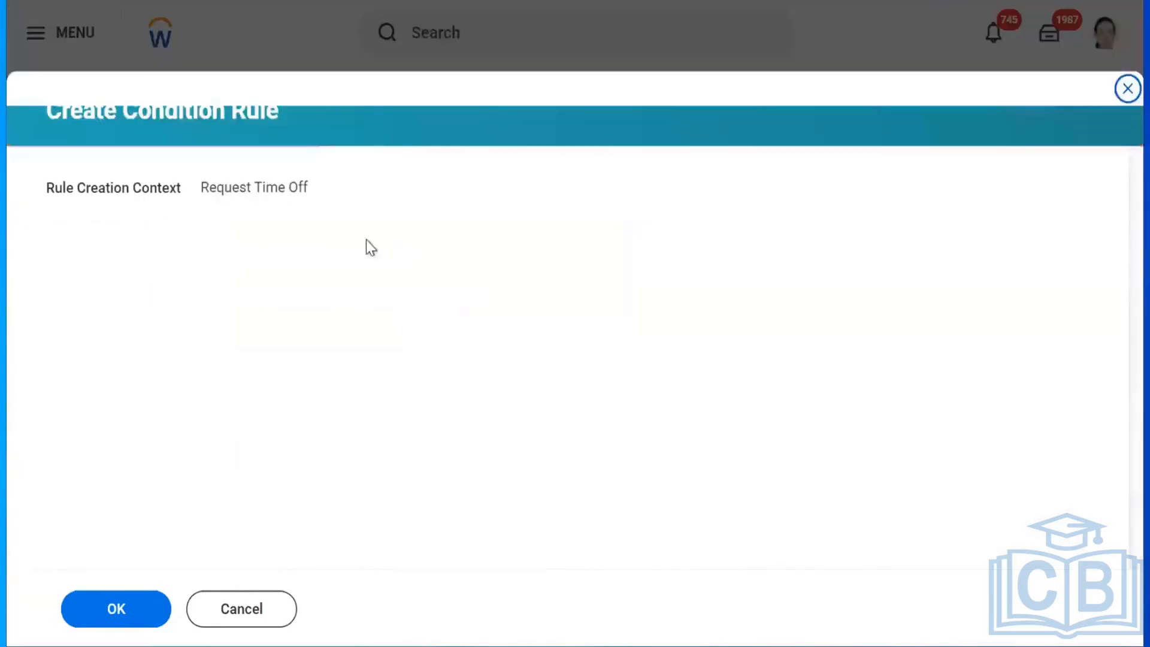
{"action": "left_click", "coordinate": [120, 610]}
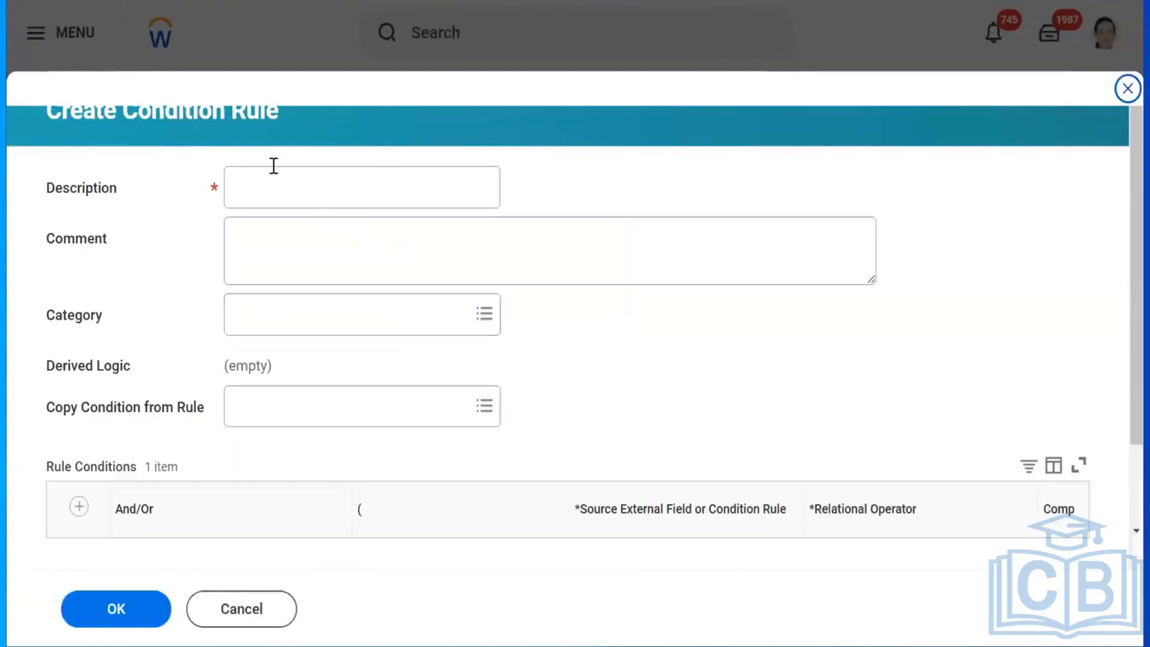
{"action": "left_click", "coordinate": [263, 175]}
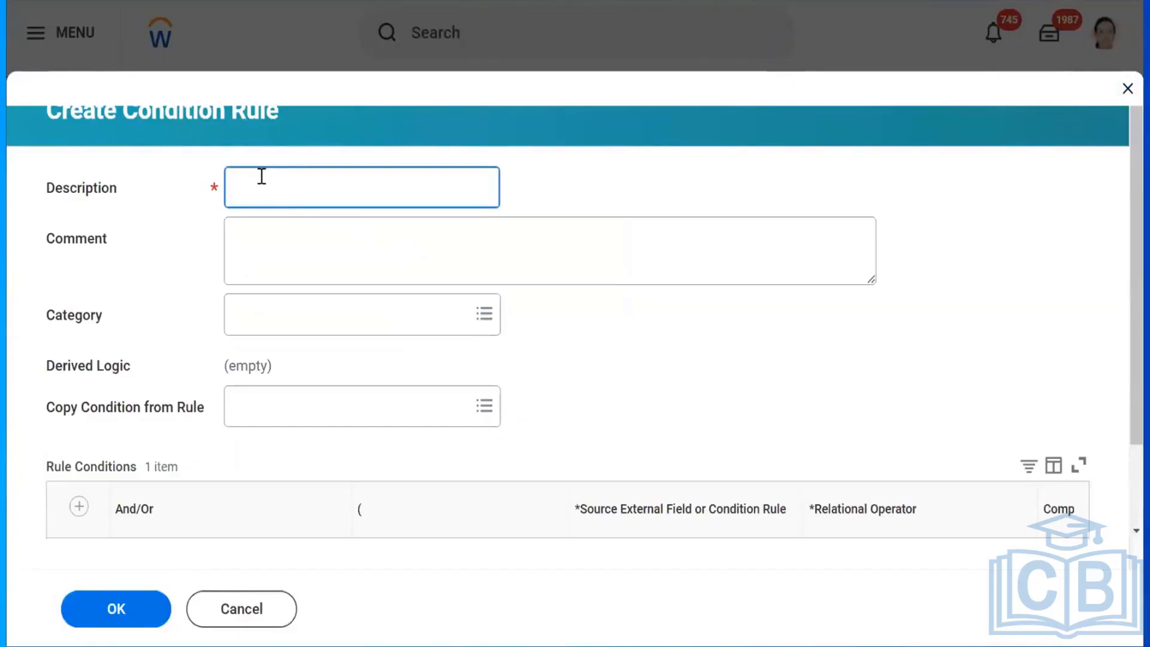
{"action": "type", "text": "Attachment is required for"}
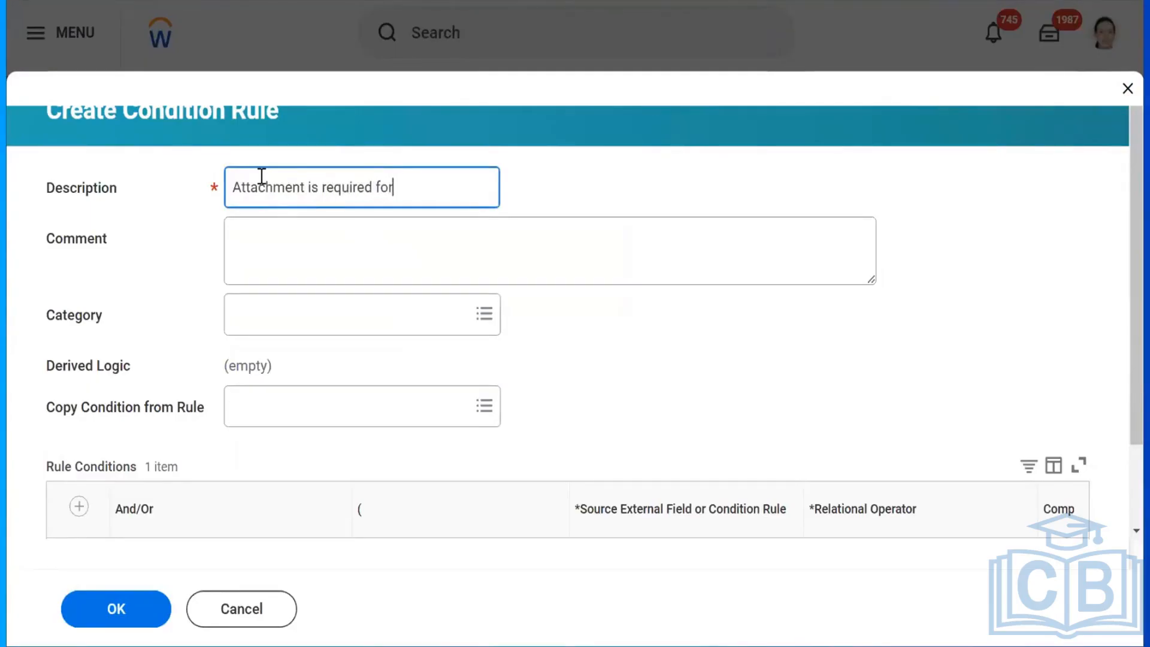
{"action": "type", "text": " Uk Annual Leave"}
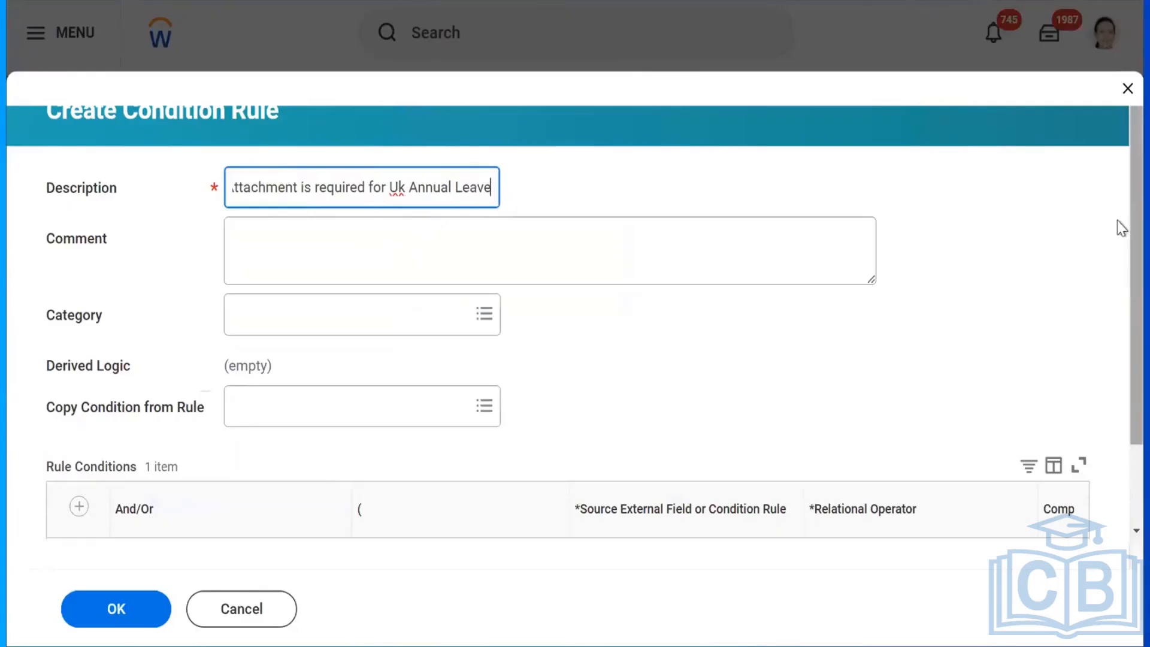
Search the condition's source fields for 'attachment'.
{"action": "scroll", "coordinate": [1117, 287], "scroll_direction": "down", "scroll_amount": 2}
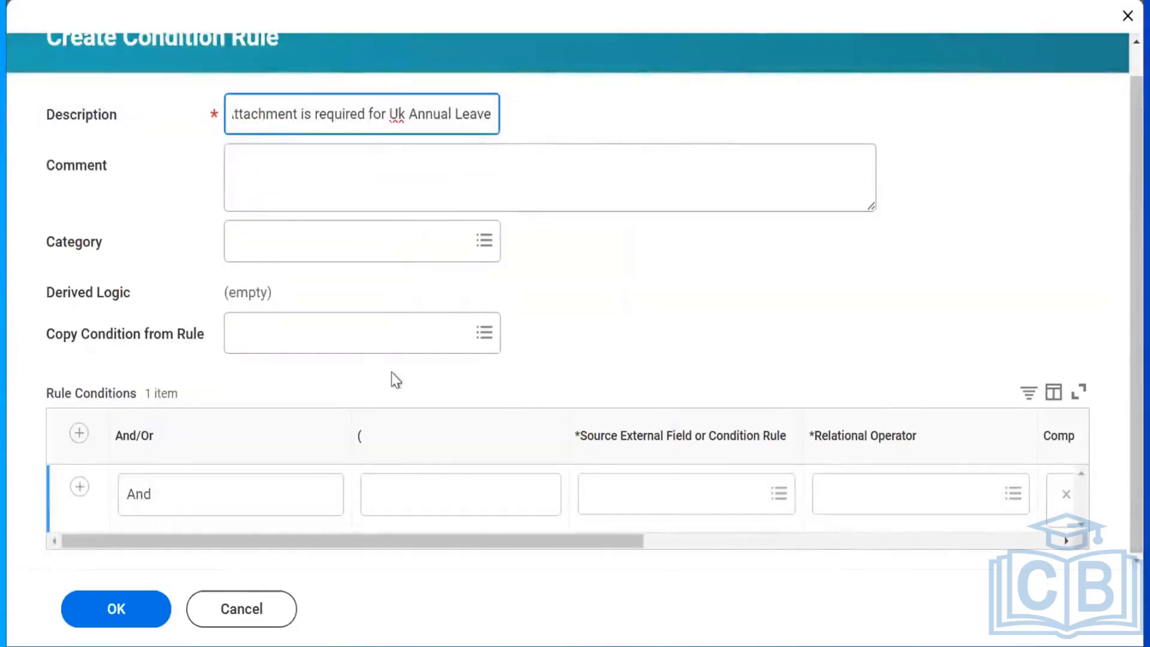
{"action": "left_click", "coordinate": [642, 494]}
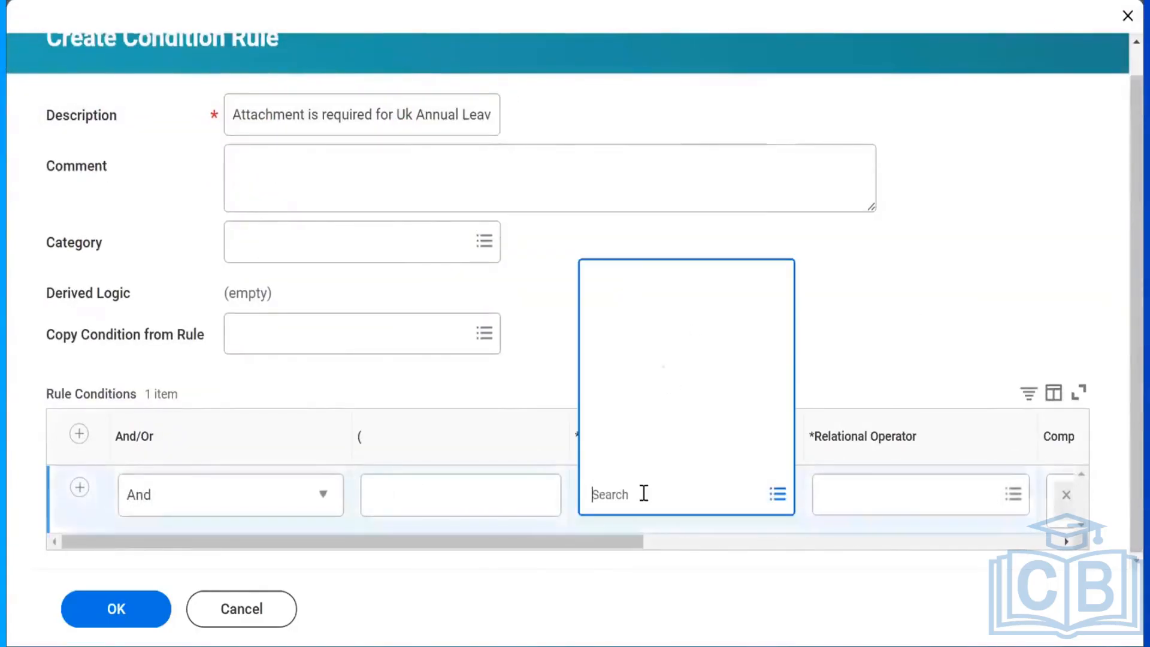
{"action": "type", "text": "tachment"}
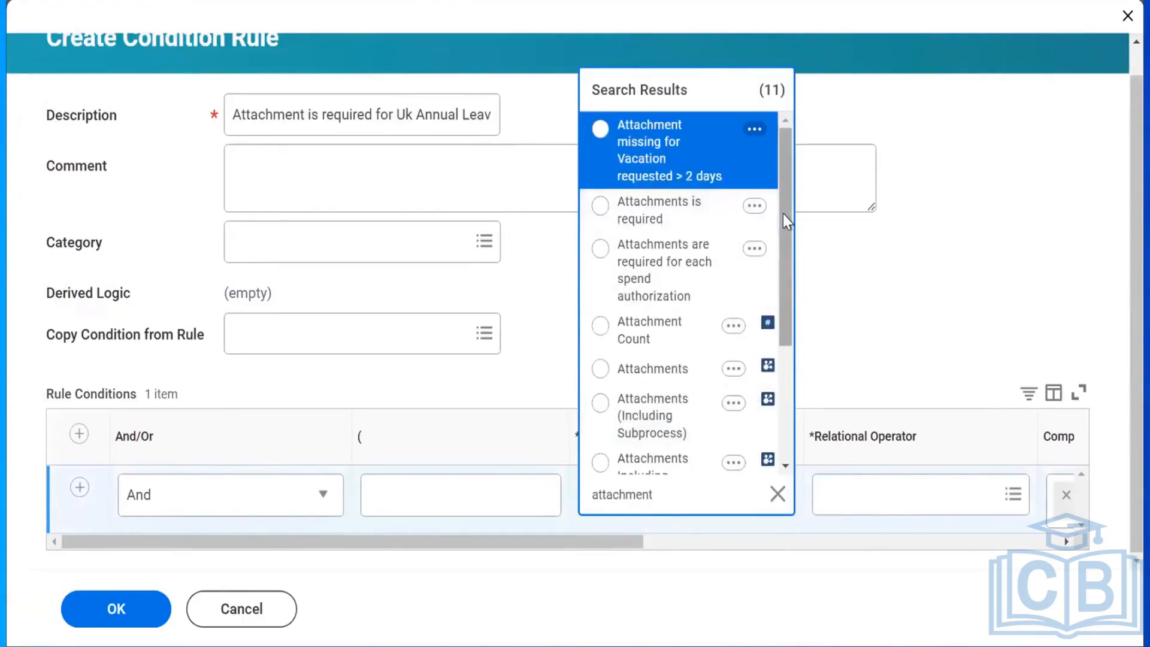
{"action": "left_click_drag", "start_coordinate": [783, 214], "coordinate": [790, 259]}
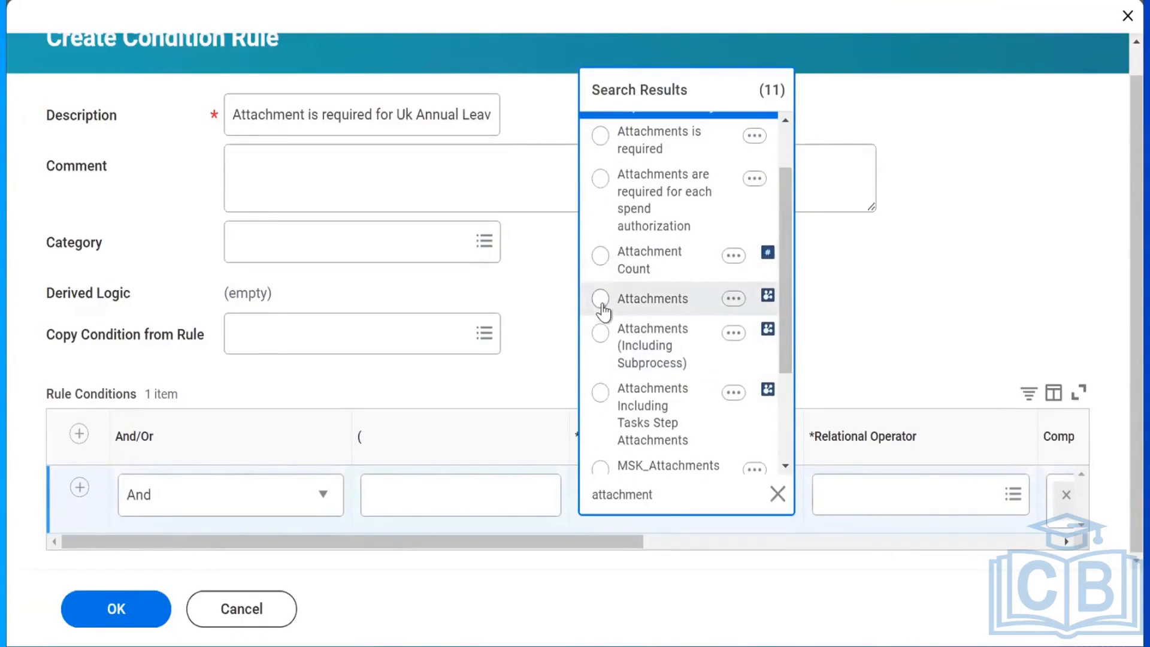
Set the first condition to 'Attachments is empty' and add a second condition row.
{"action": "left_click", "coordinate": [749, 315]}
{"action": "left_click", "coordinate": [896, 506]}
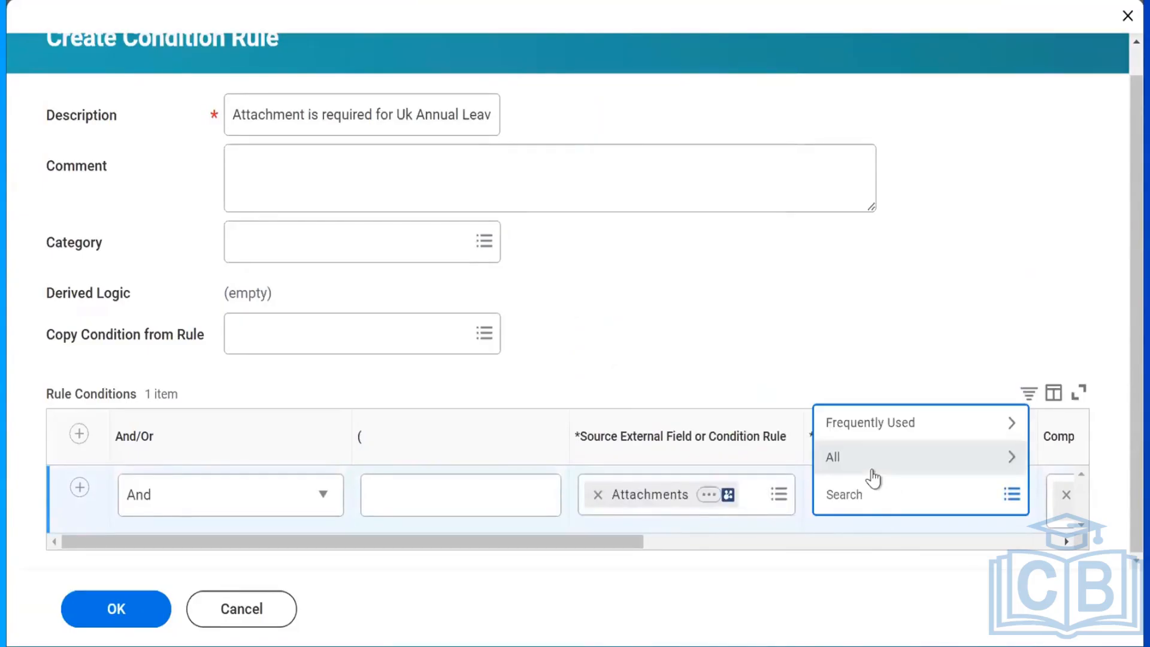
{"action": "left_click", "coordinate": [858, 423]}
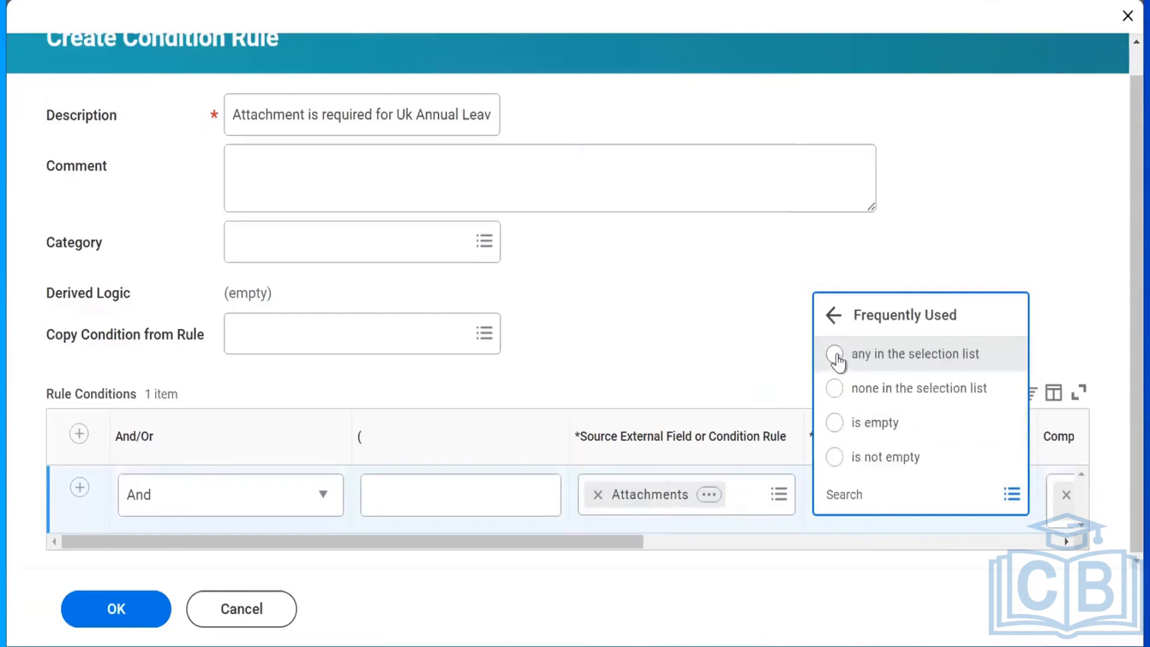
{"action": "left_click", "coordinate": [836, 355]}
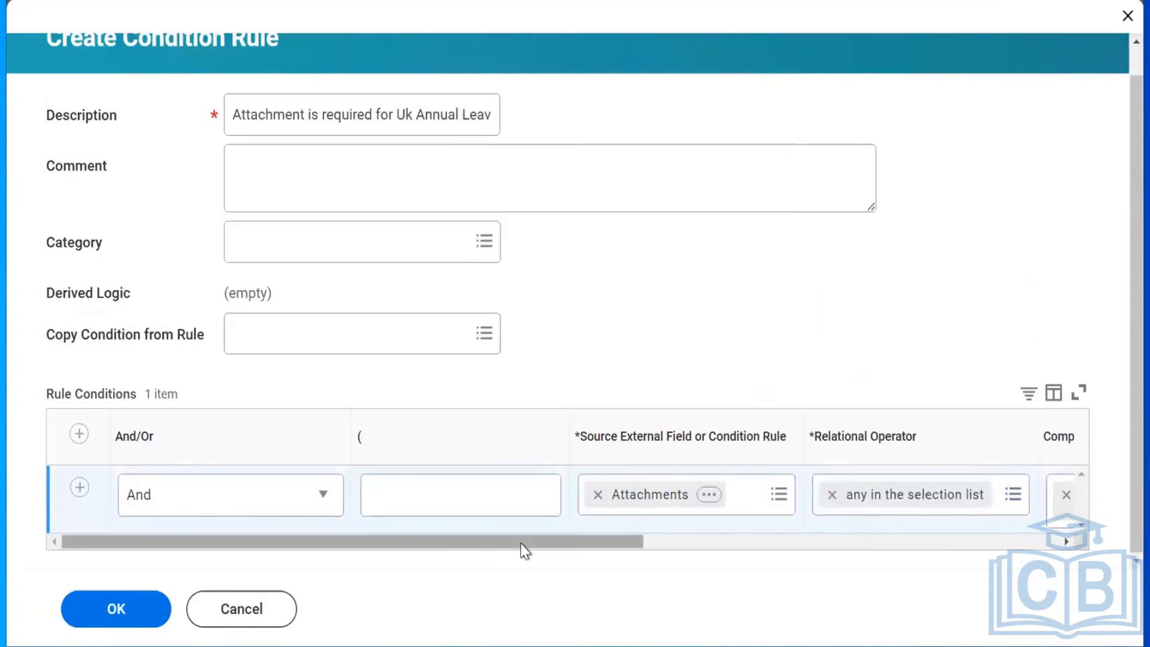
{"action": "left_click_drag", "start_coordinate": [520, 544], "coordinate": [711, 541]}
{"action": "left_click", "coordinate": [686, 503]}
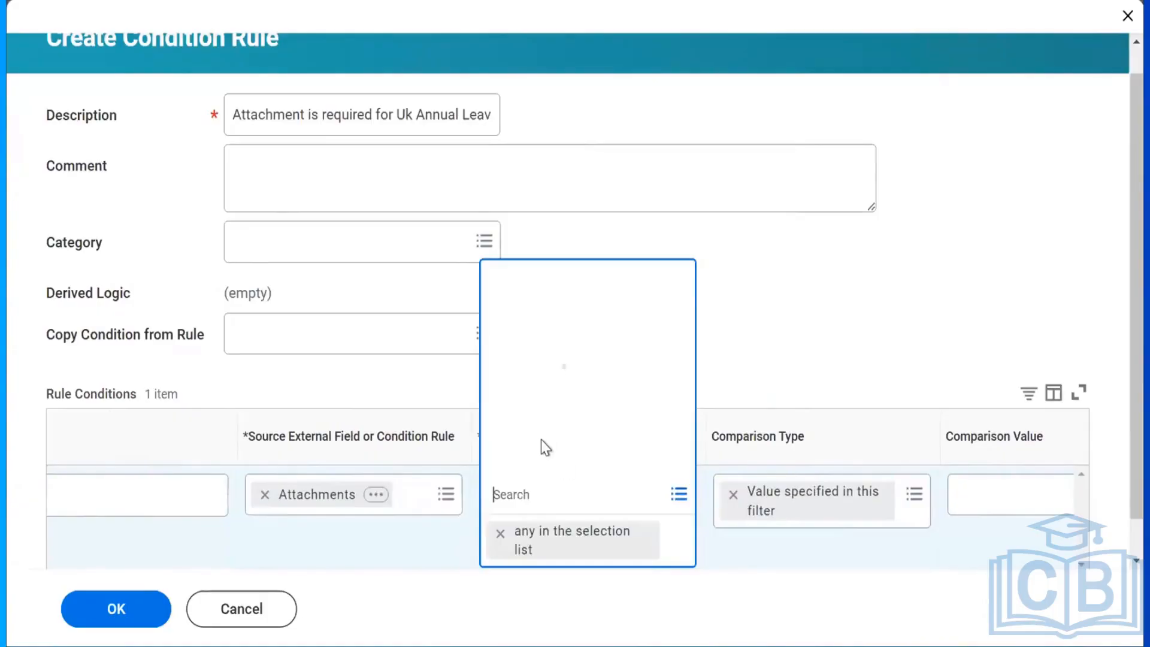
{"action": "left_click", "coordinate": [537, 425]}
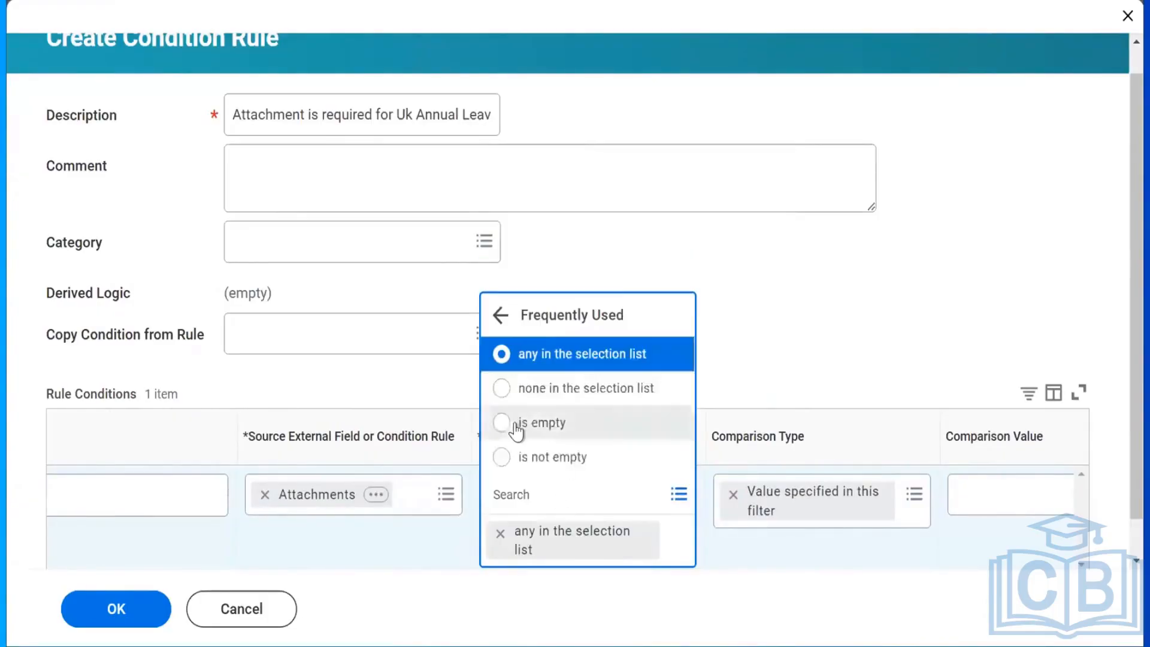
{"action": "left_click", "coordinate": [514, 424]}
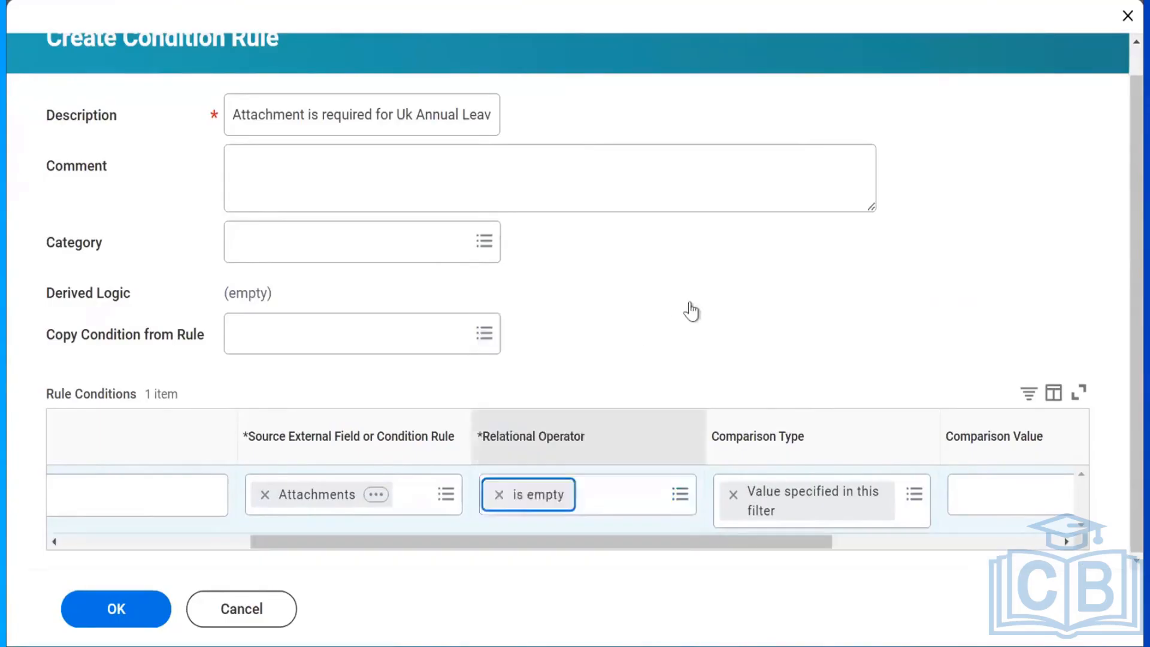
{"action": "left_click_drag", "start_coordinate": [454, 544], "coordinate": [161, 547]}
{"action": "left_click", "coordinate": [80, 437]}
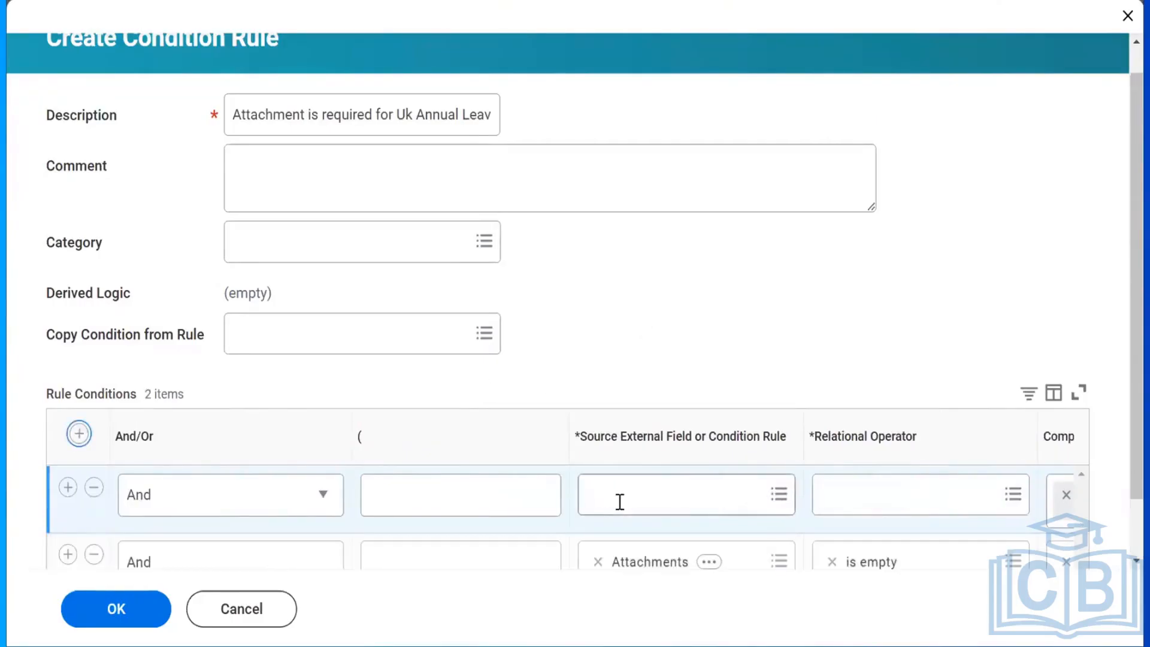
Set the new row's source to Time Off Type Name for Time Off Event, operator 'any in the selection list'.
{"action": "left_click", "coordinate": [619, 501]}
{"action": "type", "text": "time off"}
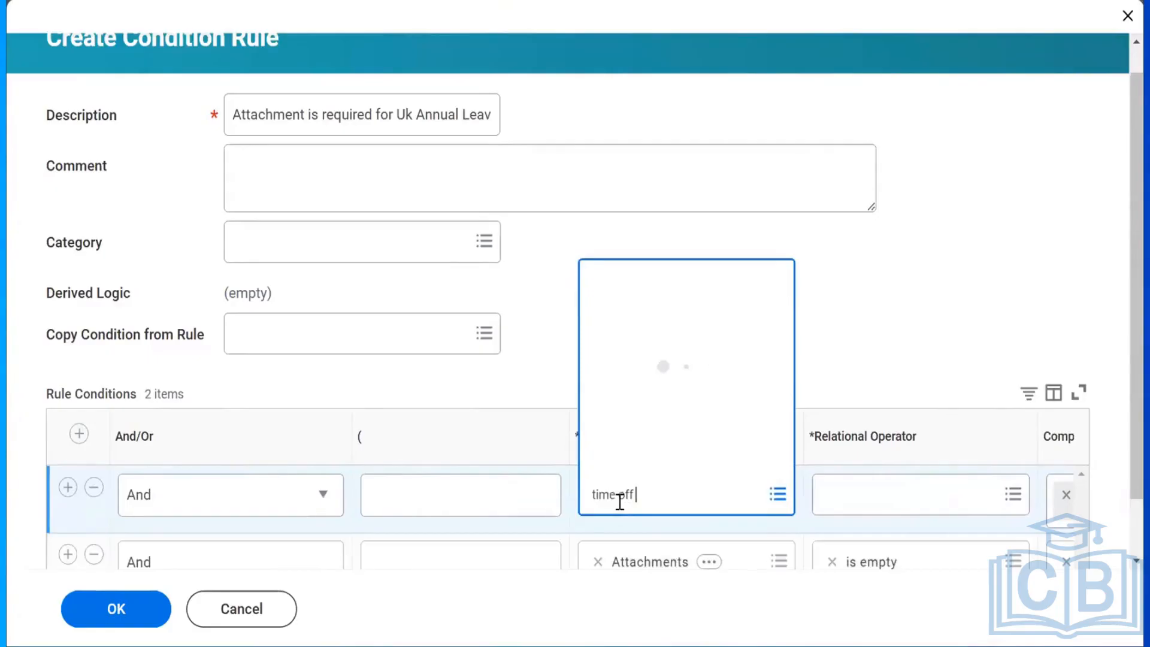
{"action": "type", "text": " type"}
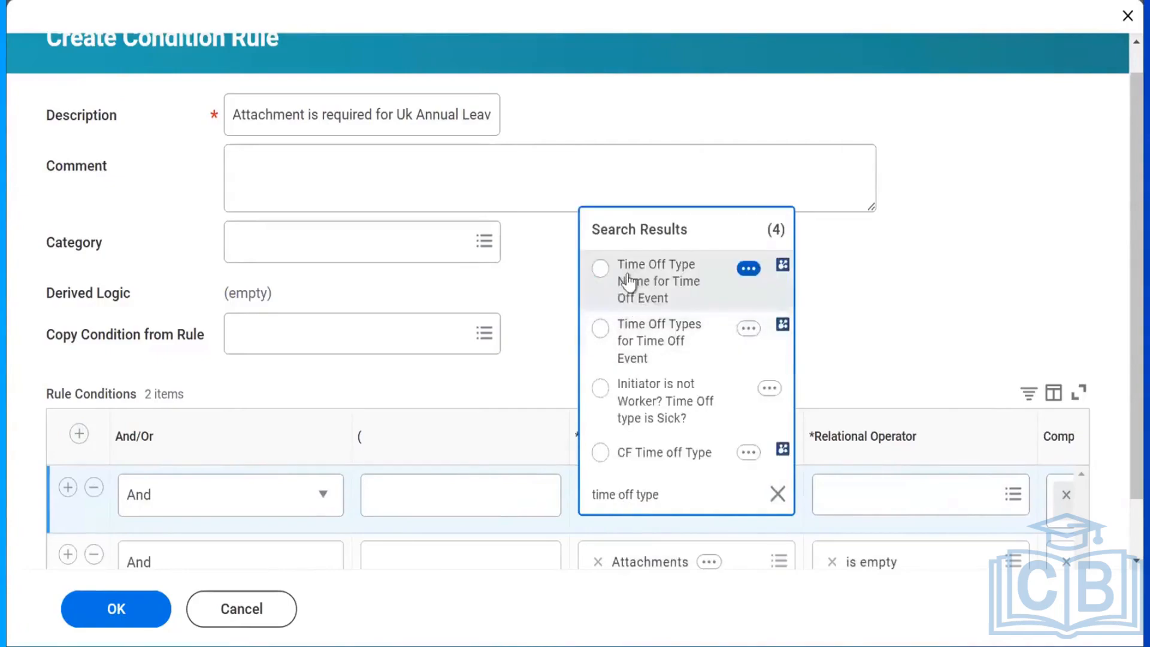
{"action": "left_click", "coordinate": [628, 273]}
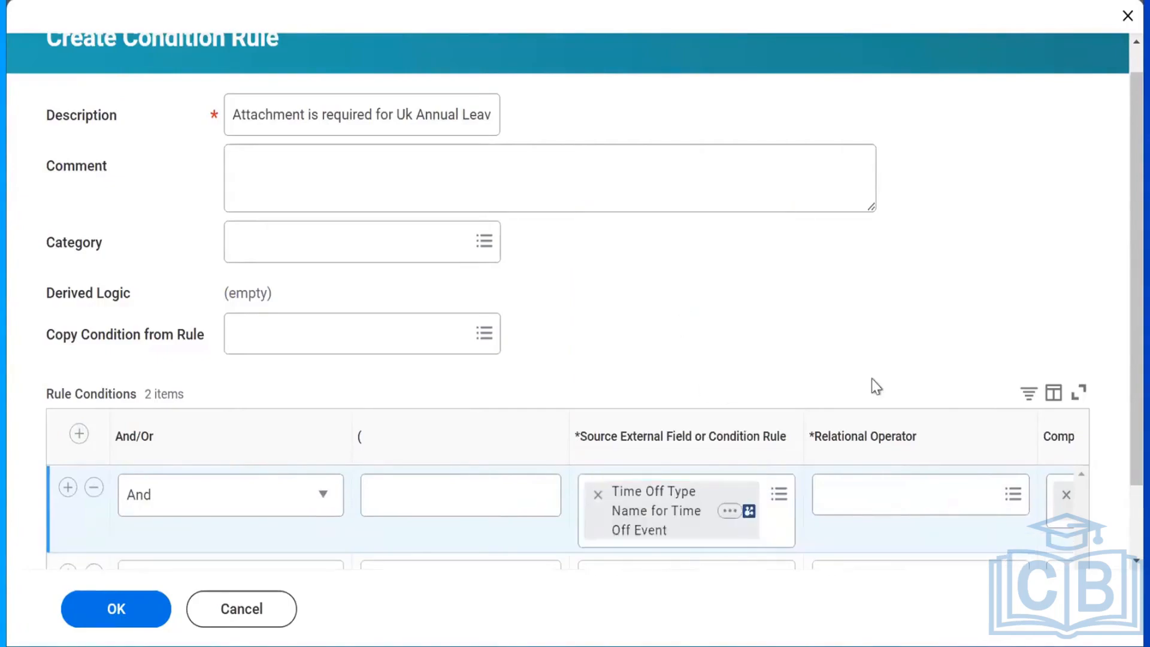
{"action": "scroll", "coordinate": [1119, 310], "scroll_direction": "down", "scroll_amount": 3}
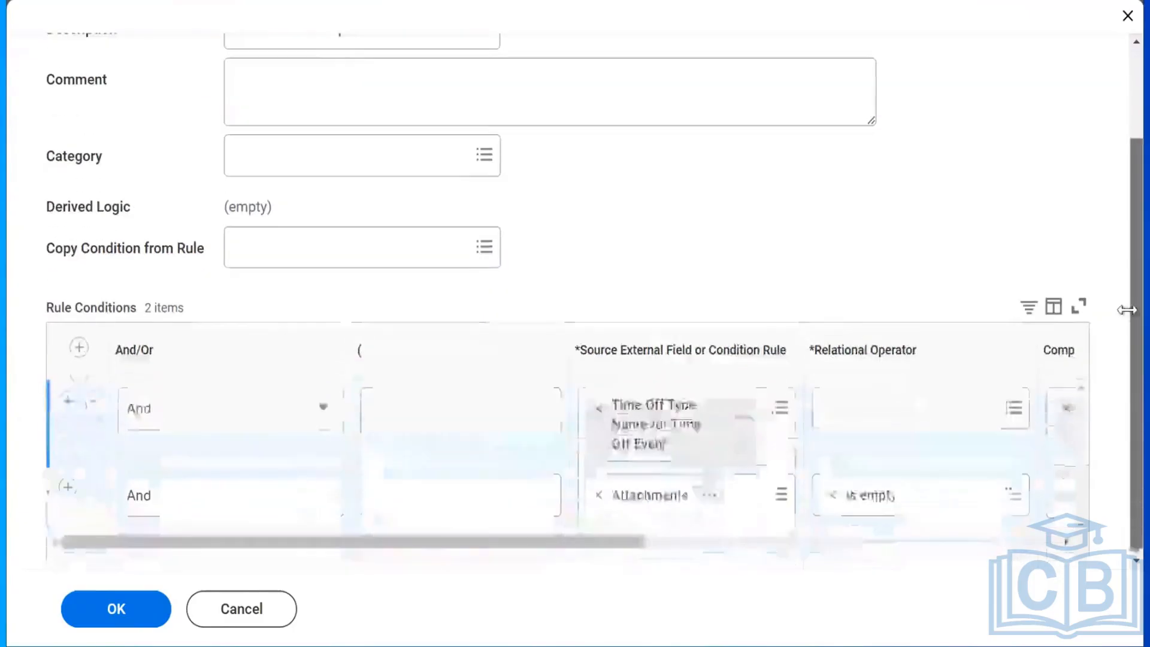
{"action": "left_click", "coordinate": [846, 415]}
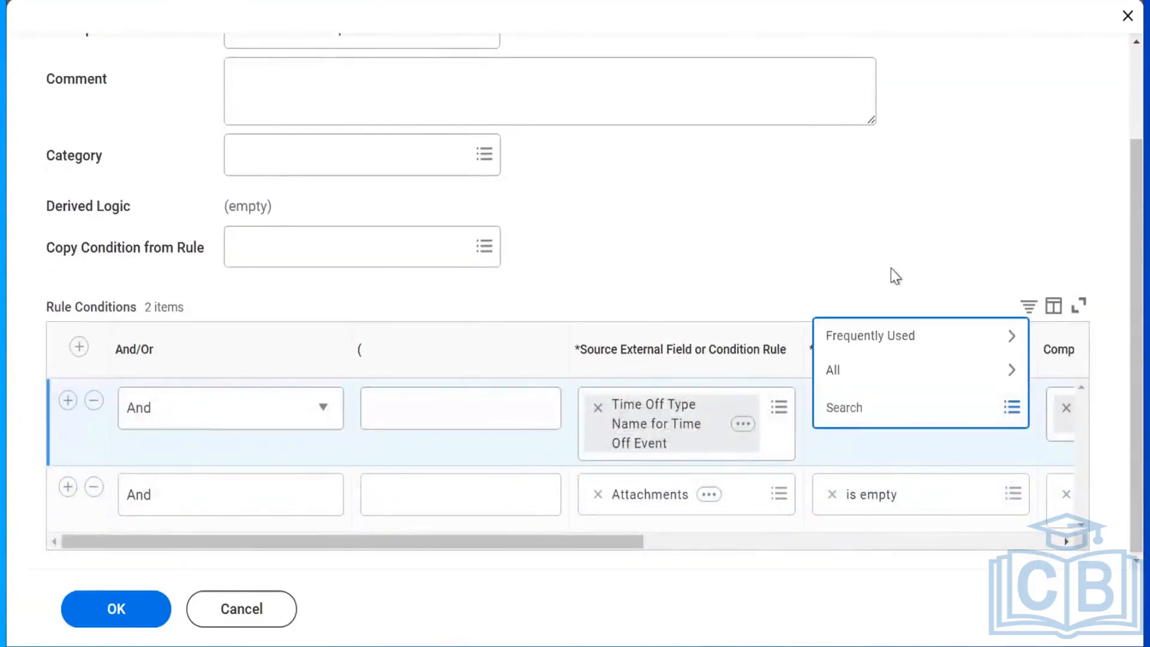
{"action": "left_click", "coordinate": [870, 337]}
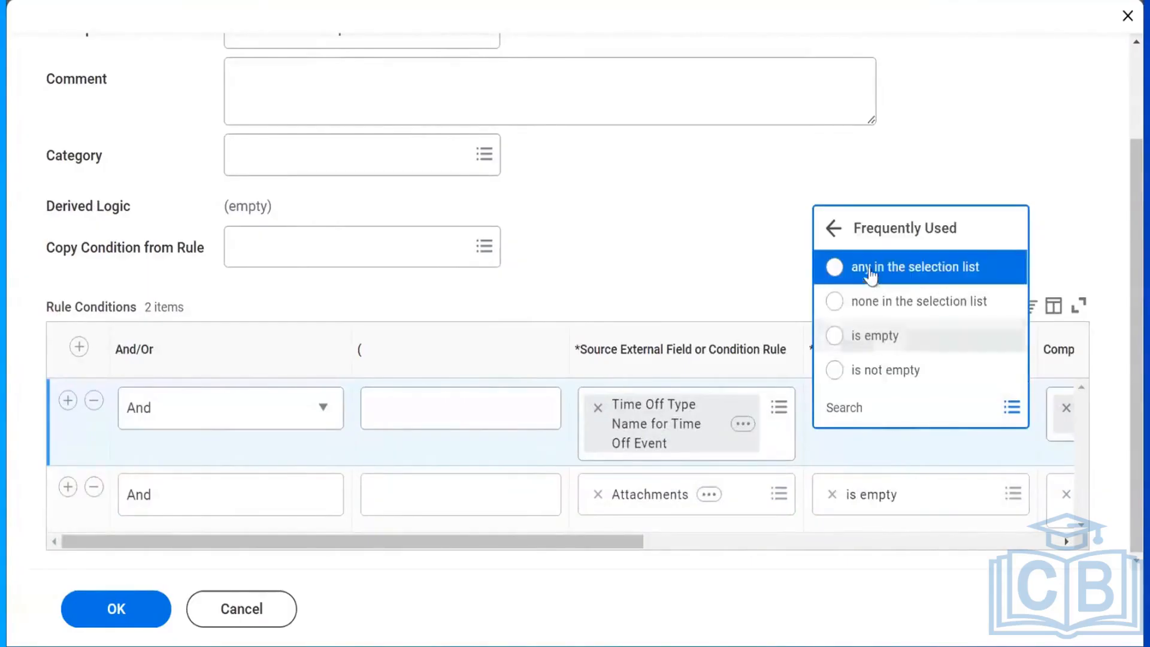
{"action": "left_click", "coordinate": [872, 272]}
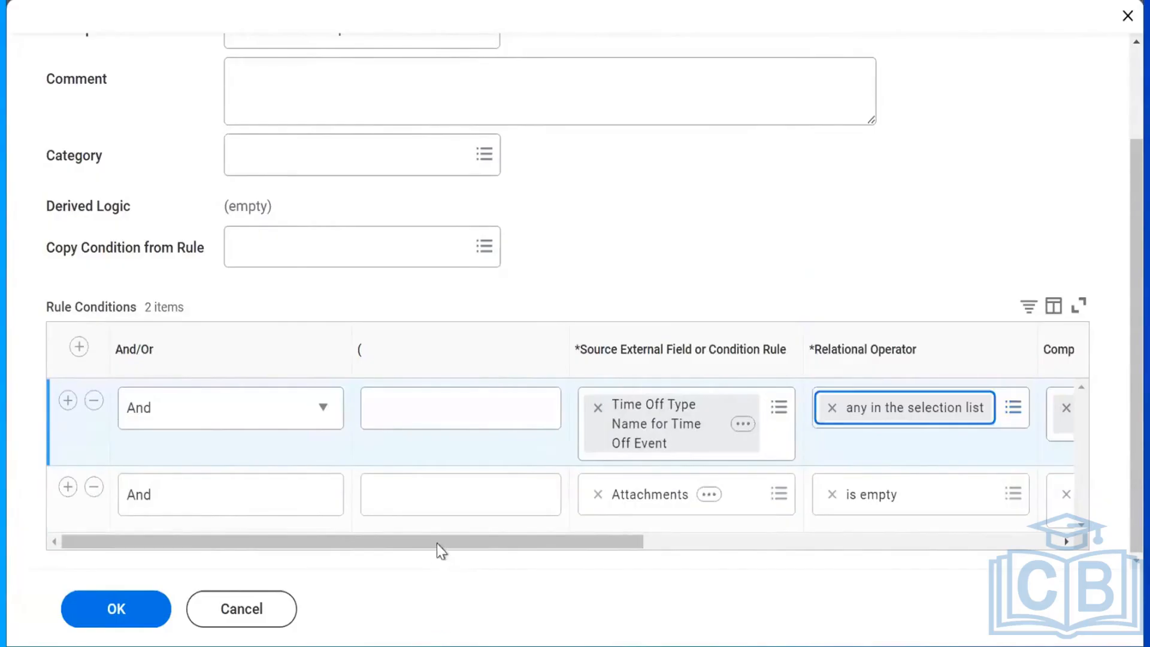
{"action": "left_click_drag", "start_coordinate": [436, 544], "coordinate": [856, 558]}
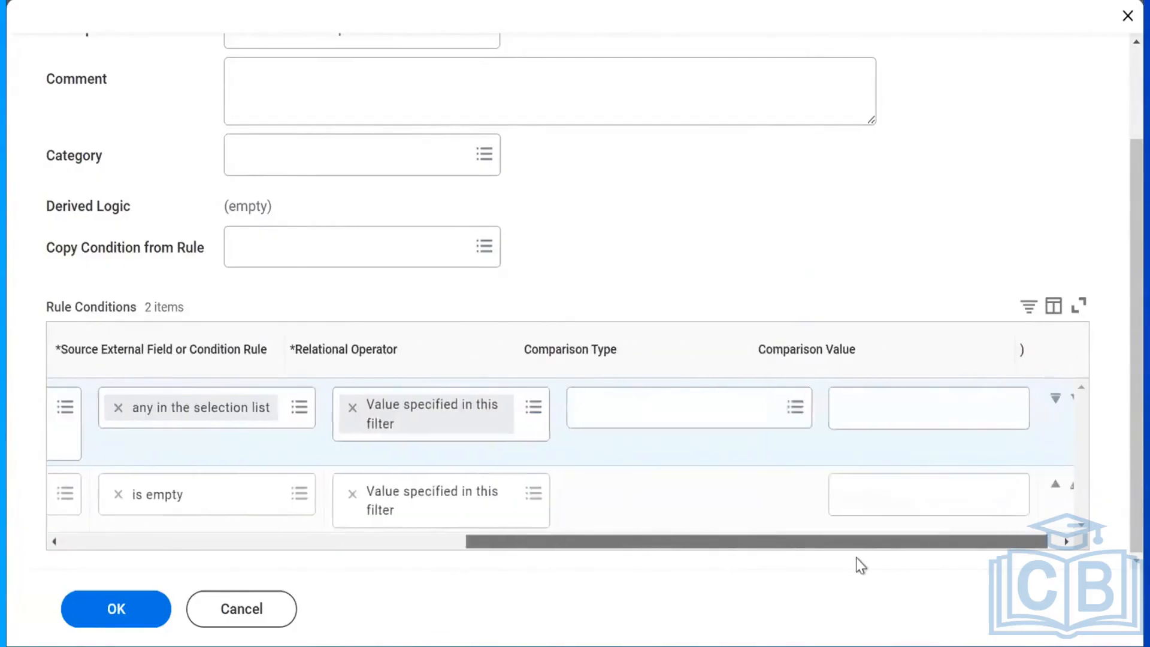
Choose Annual Leave (Days) as the condition's comparison value.
{"action": "left_click", "coordinate": [627, 403]}
{"action": "type", "text": "an"}
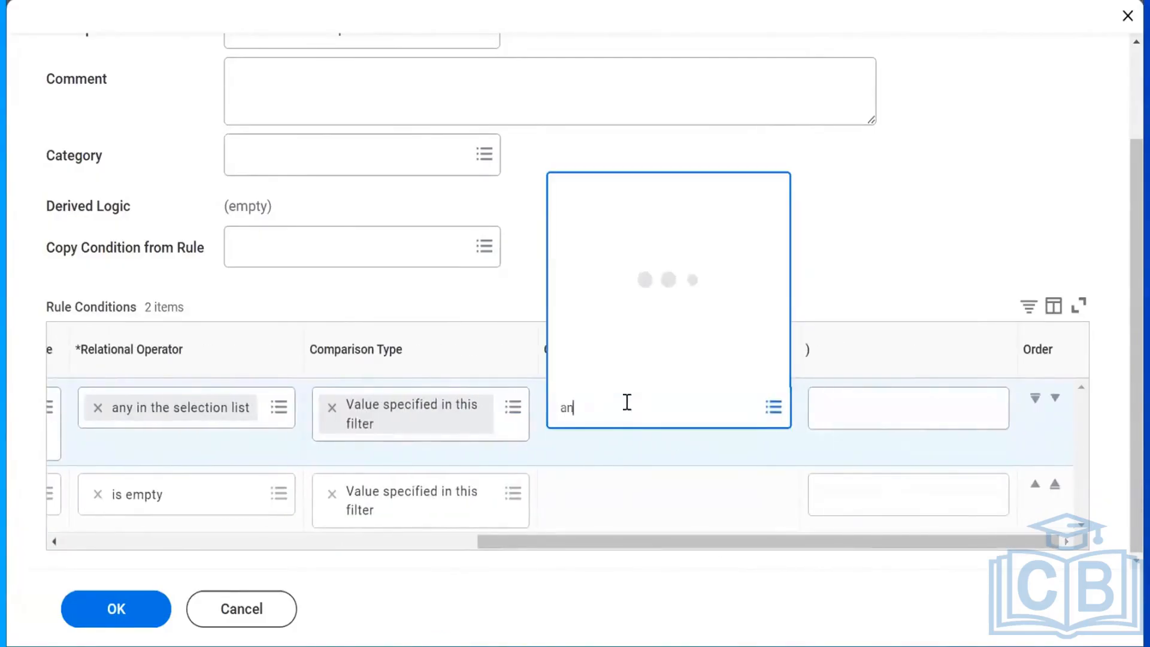
{"action": "type", "text": "nual lea"}
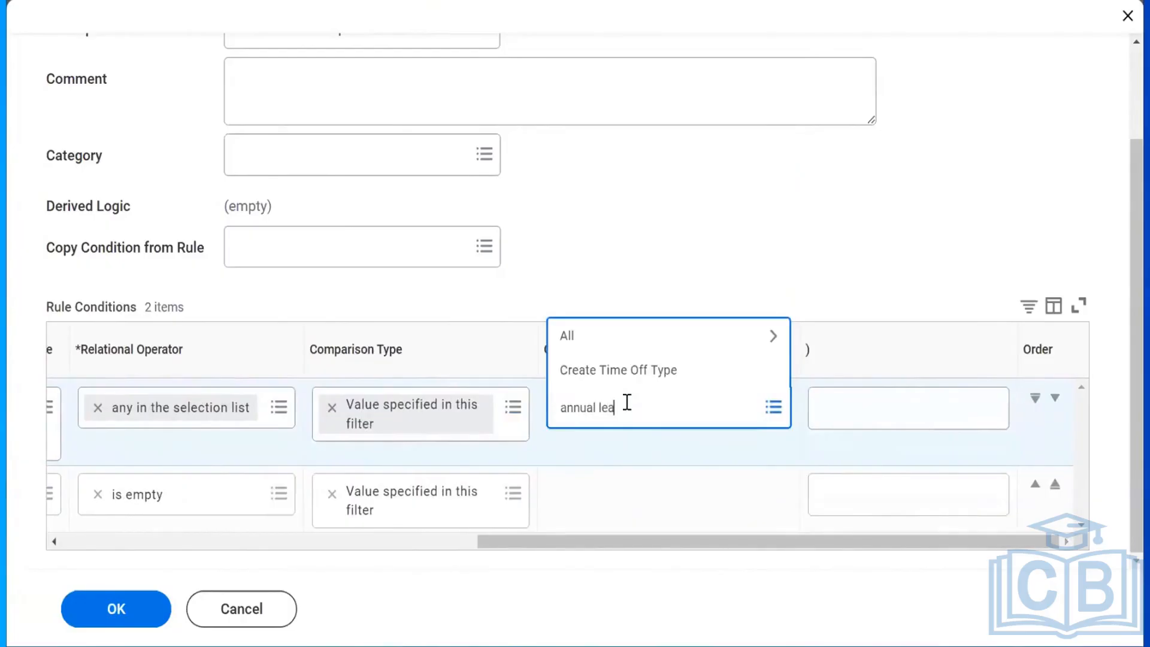
{"action": "type", "text": "ve"}
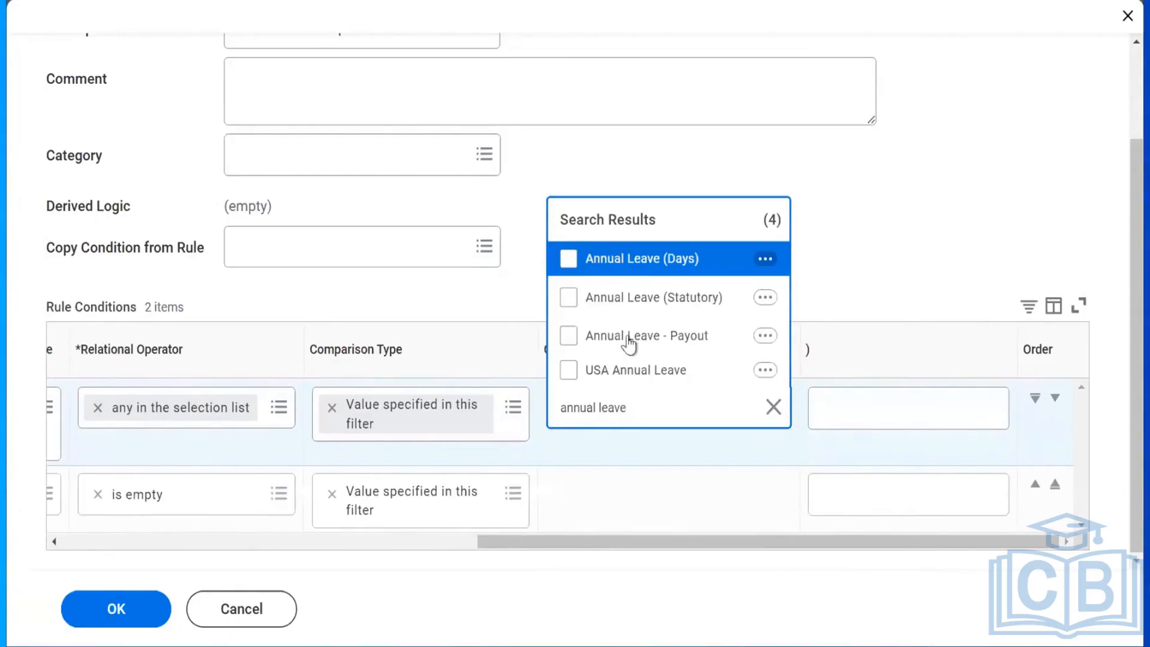
{"action": "left_click", "coordinate": [622, 262]}
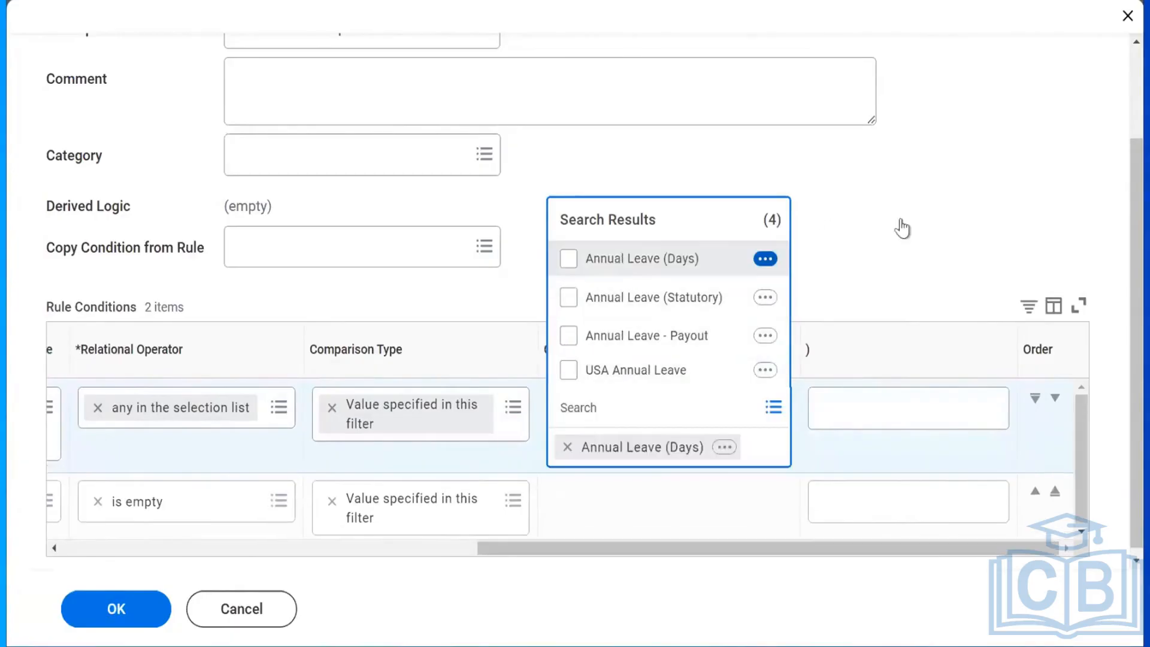
{"action": "left_click", "coordinate": [556, 577]}
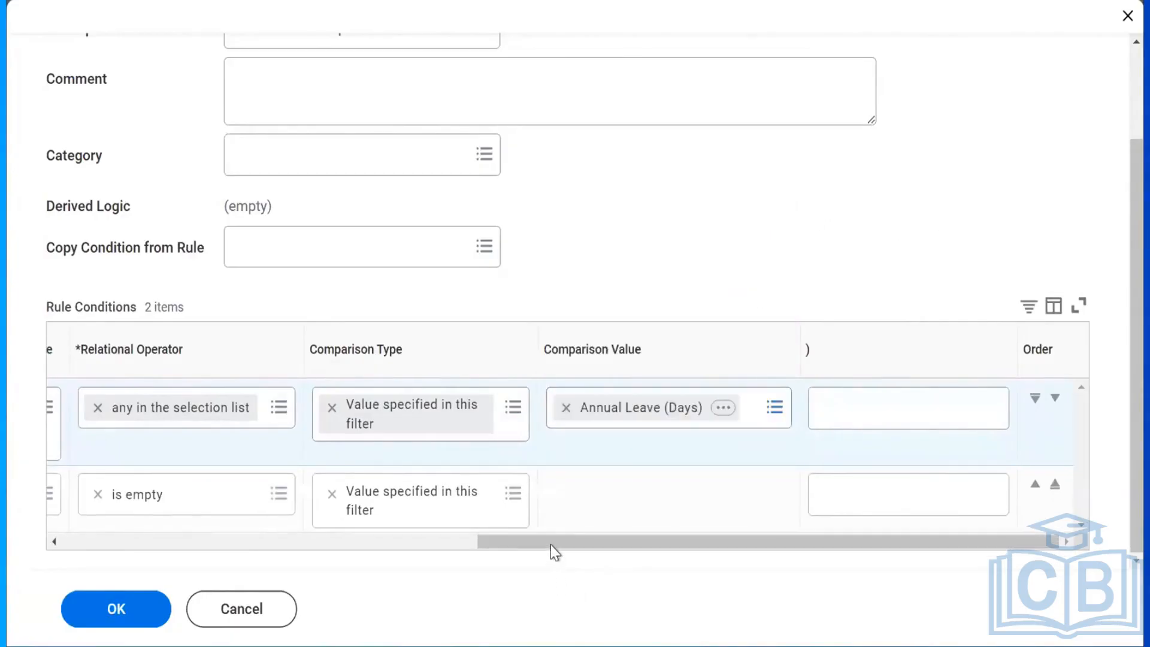
{"action": "left_click_drag", "start_coordinate": [551, 544], "coordinate": [372, 542]}
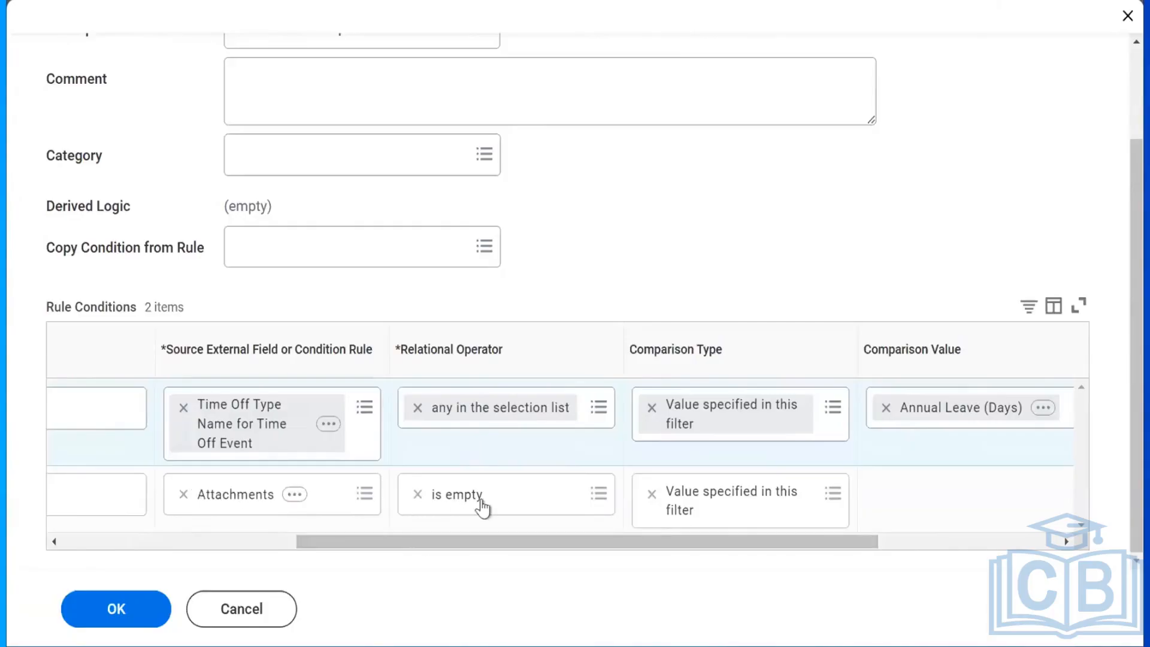
Review both rule conditions and confirm the Create Condition Rule dialog with OK.
{"action": "left_click_drag", "start_coordinate": [1131, 406], "coordinate": [1131, 210]}
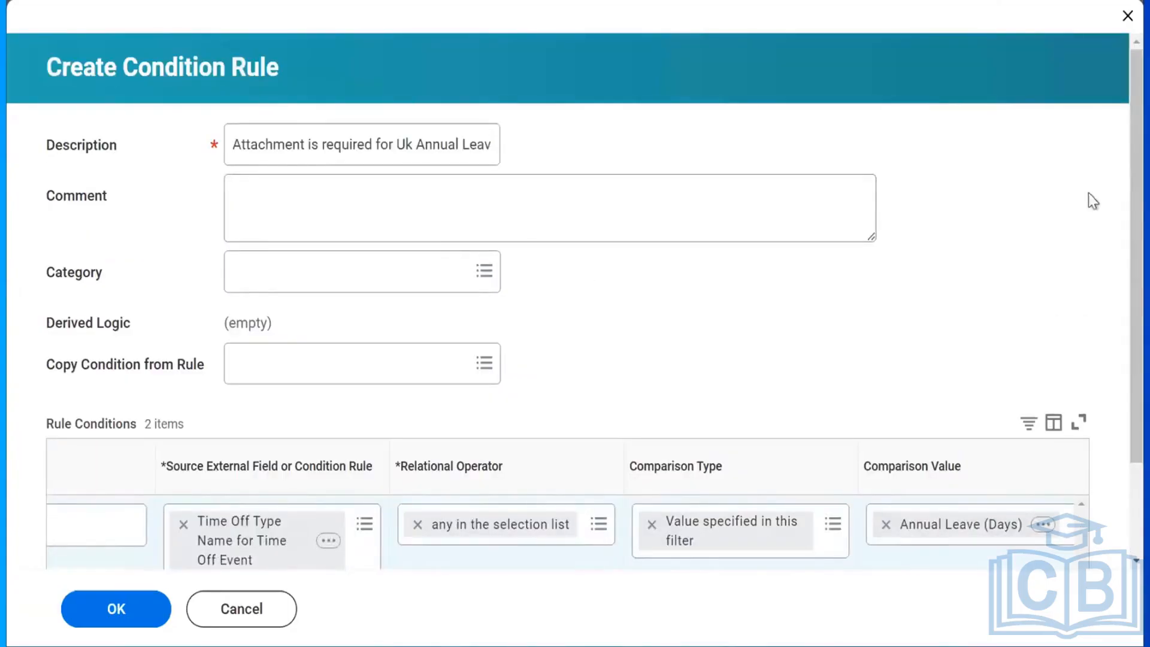
{"action": "left_click_drag", "start_coordinate": [1132, 231], "coordinate": [1119, 335]}
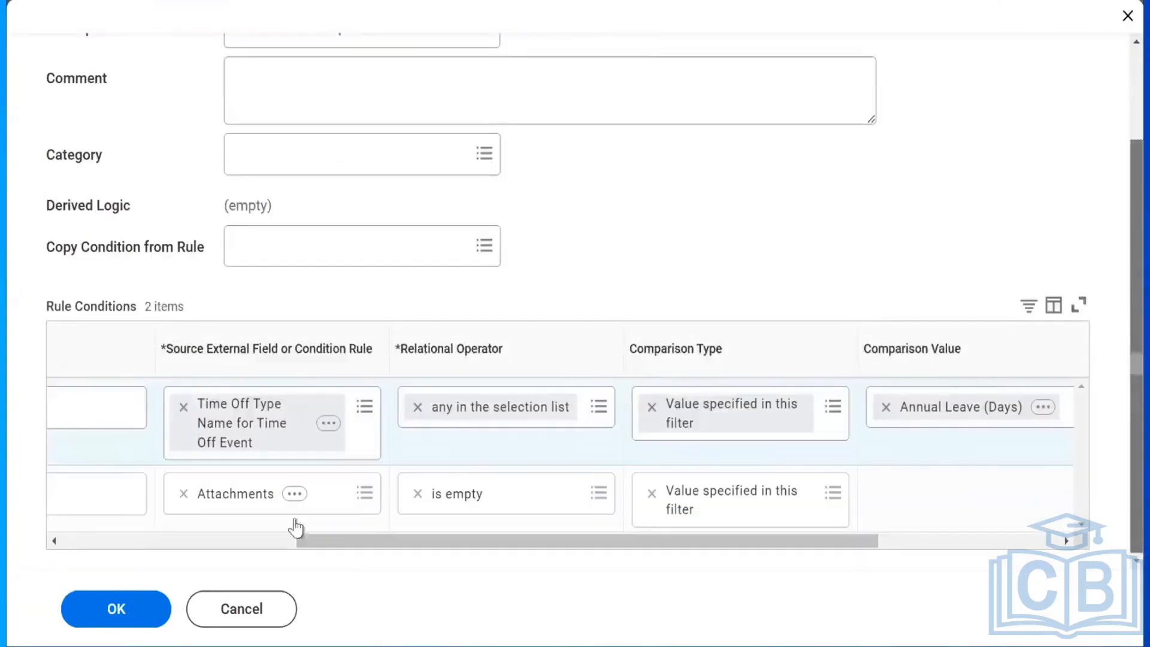
{"action": "left_click", "coordinate": [90, 609]}
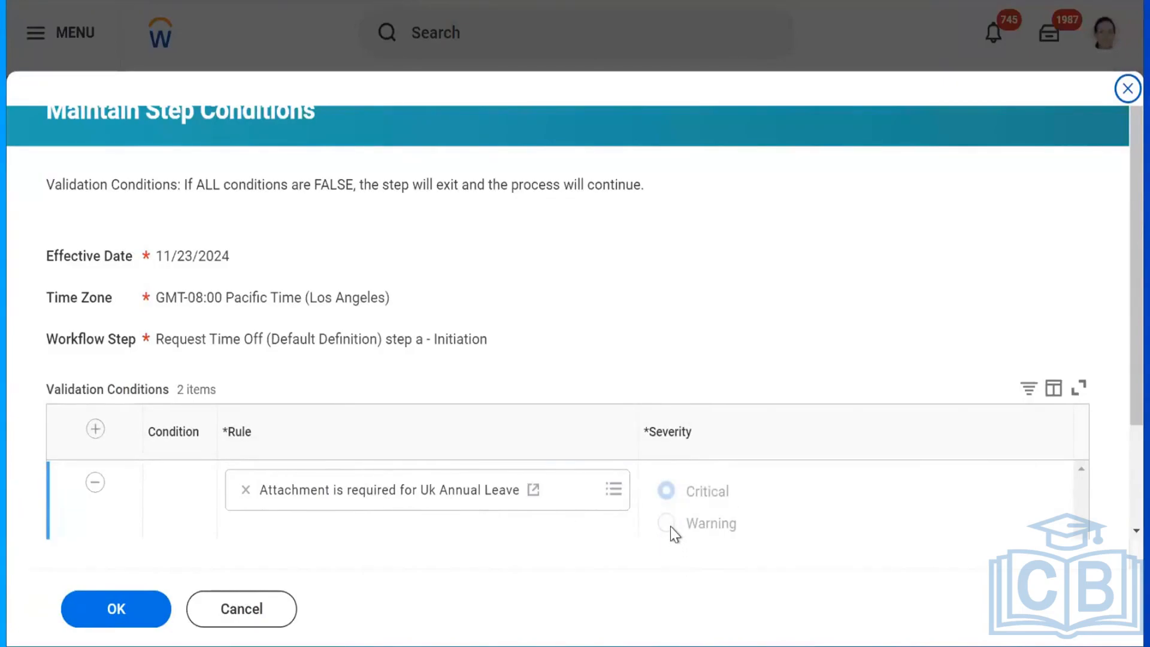
Keep the validation severity at Critical and confirm the step conditions with OK.
{"action": "left_click", "coordinate": [78, 617]}
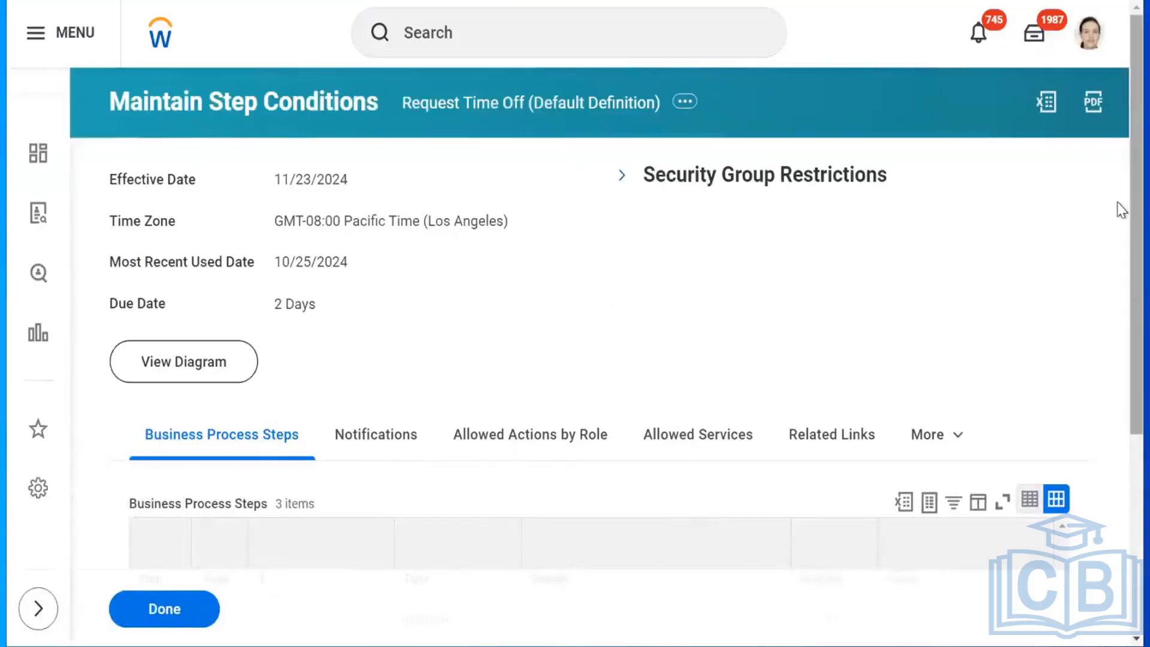
{"action": "scroll", "coordinate": [1120, 214], "scroll_direction": "down", "scroll_amount": 4}
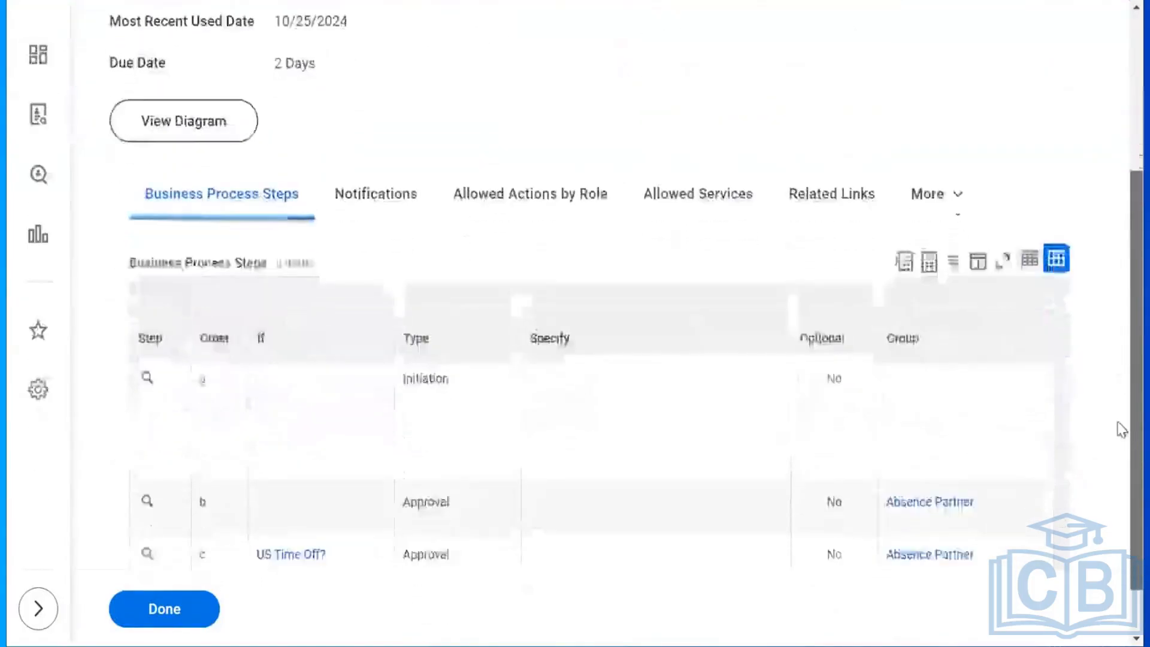
{"action": "left_click_drag", "start_coordinate": [1118, 422], "coordinate": [1126, 436]}
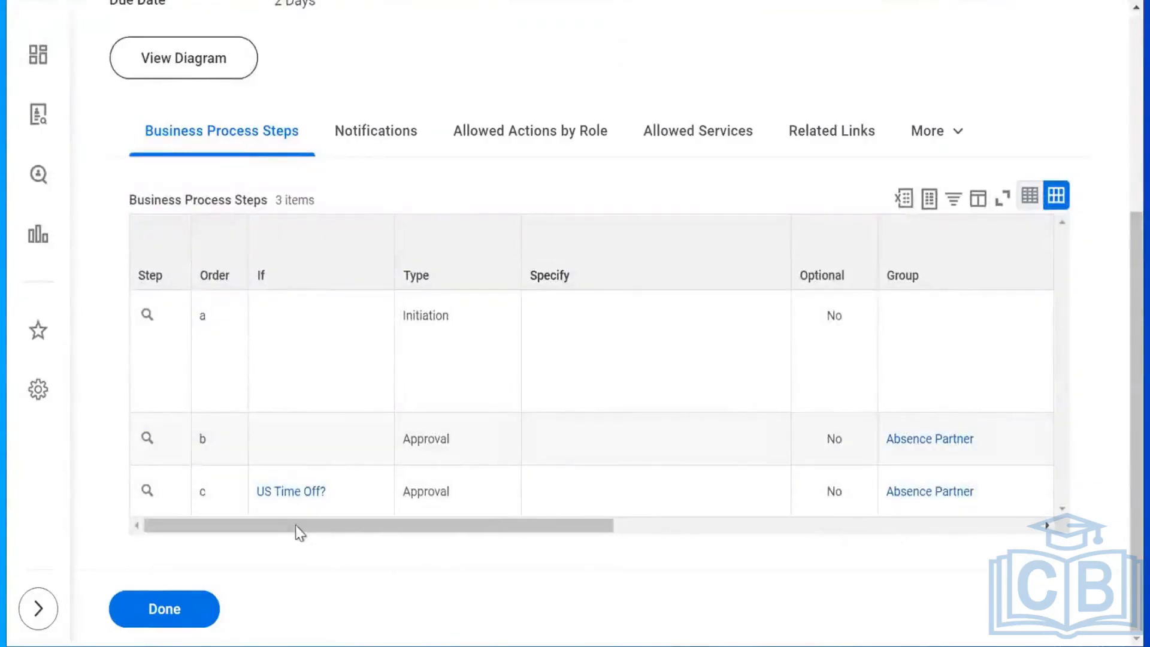
{"action": "left_click_drag", "start_coordinate": [295, 525], "coordinate": [562, 483]}
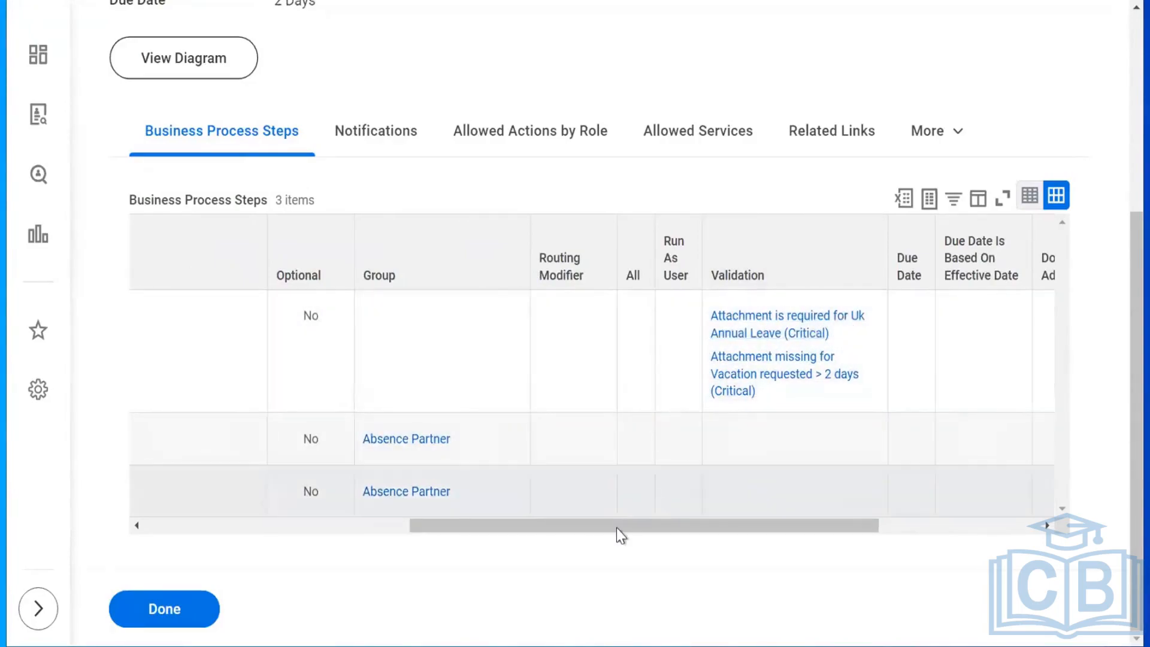
{"action": "left_click_drag", "start_coordinate": [616, 528], "coordinate": [279, 507]}
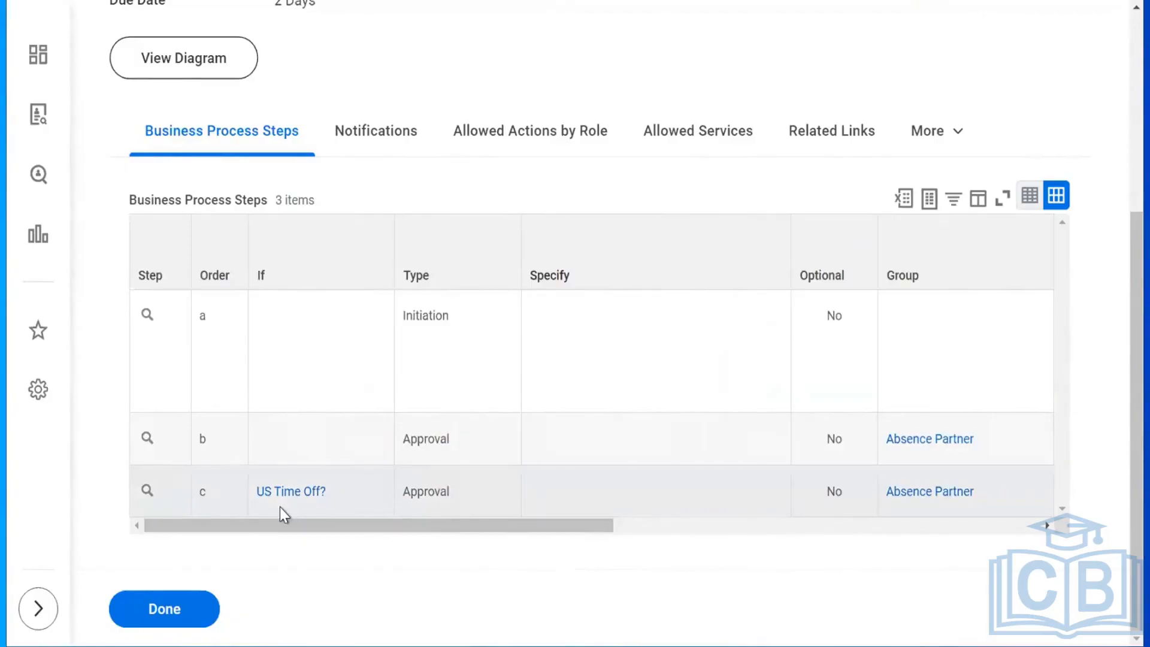
{"action": "left_click_drag", "start_coordinate": [349, 526], "coordinate": [190, 526]}
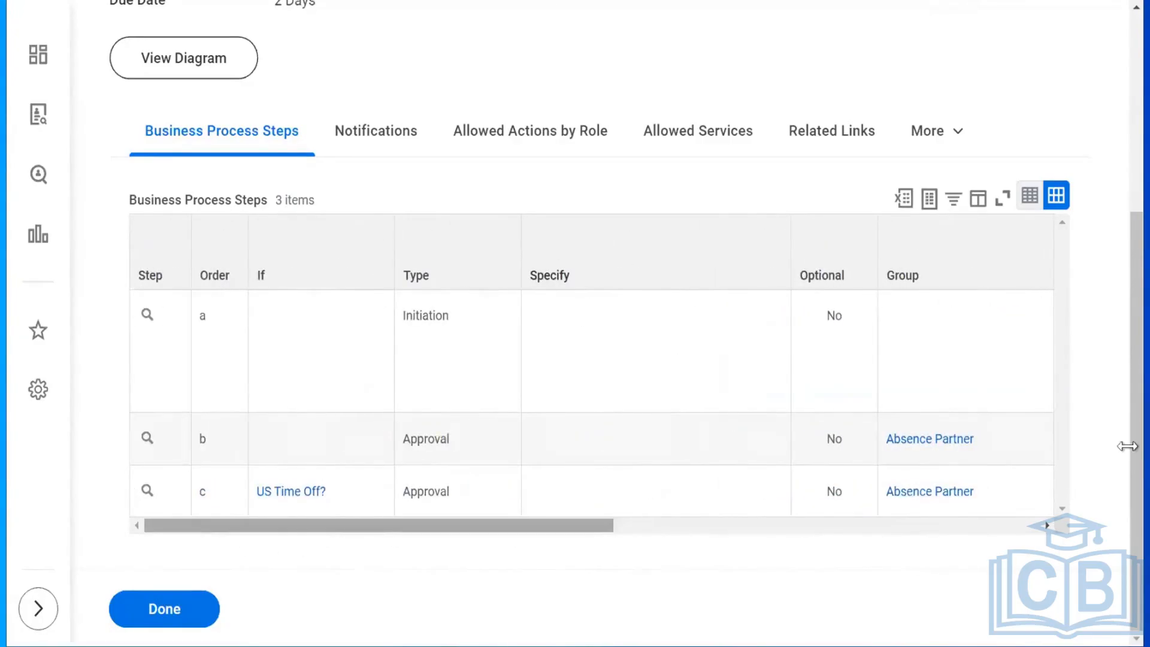
{"action": "scroll", "coordinate": [1115, 163], "scroll_direction": "up", "scroll_amount": 1}
{"action": "scroll", "coordinate": [1115, 163], "scroll_direction": "up", "scroll_amount": 5}
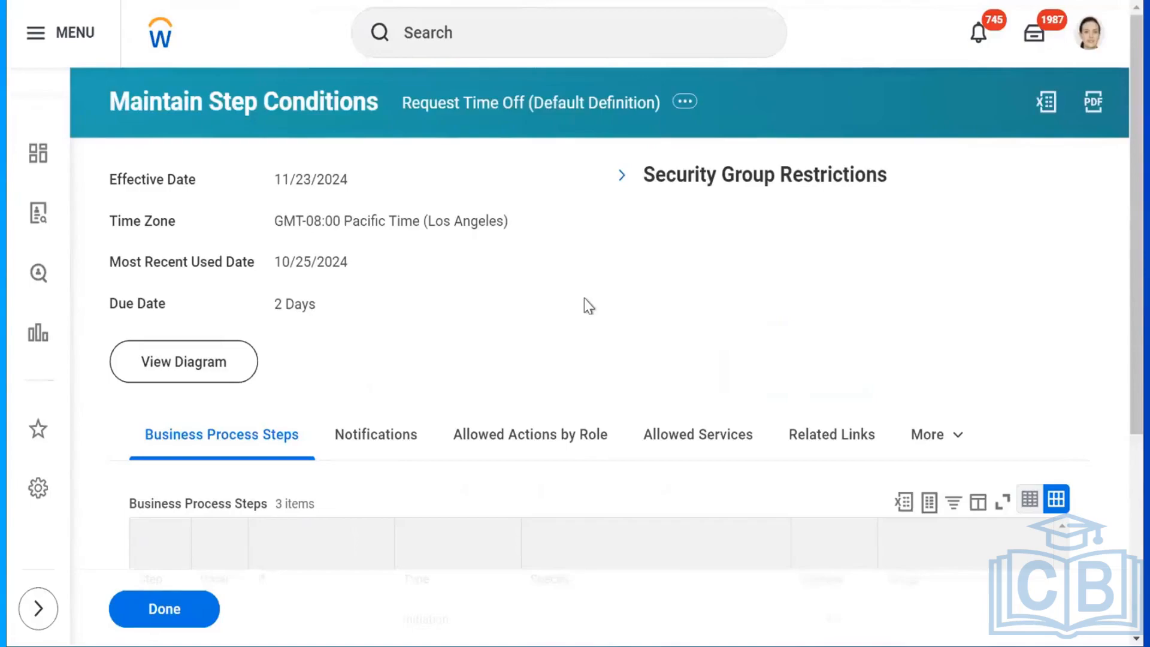
{"action": "scroll", "coordinate": [1119, 251], "scroll_direction": "down", "scroll_amount": 4}
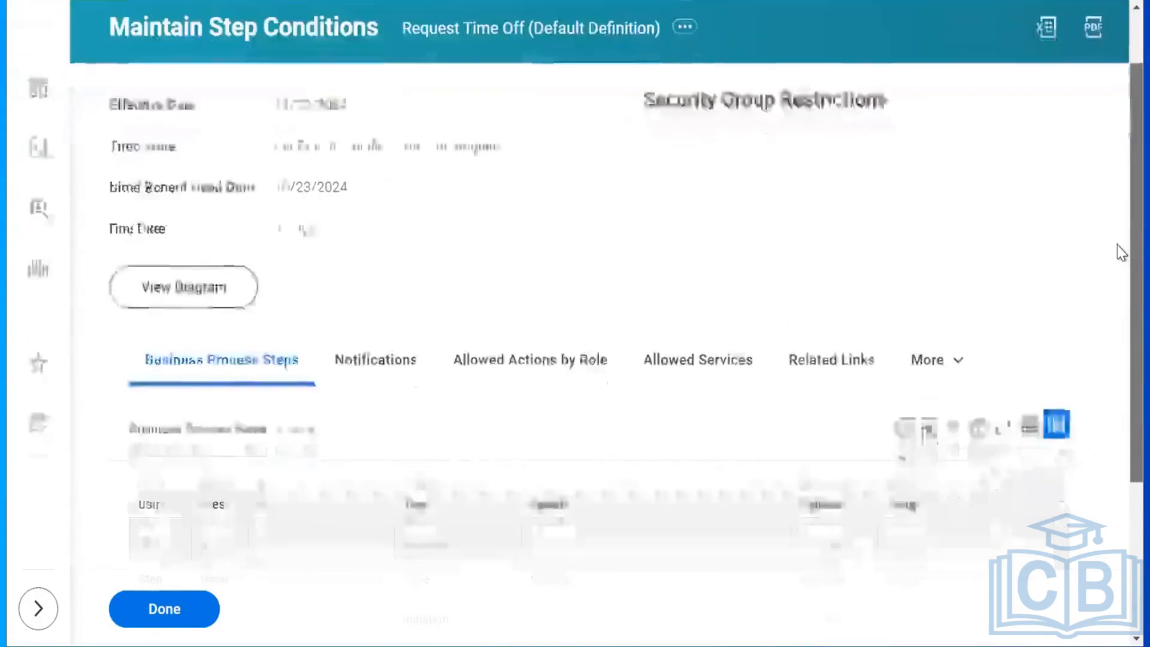
{"action": "scroll", "coordinate": [1121, 467], "scroll_direction": "down", "scroll_amount": 1}
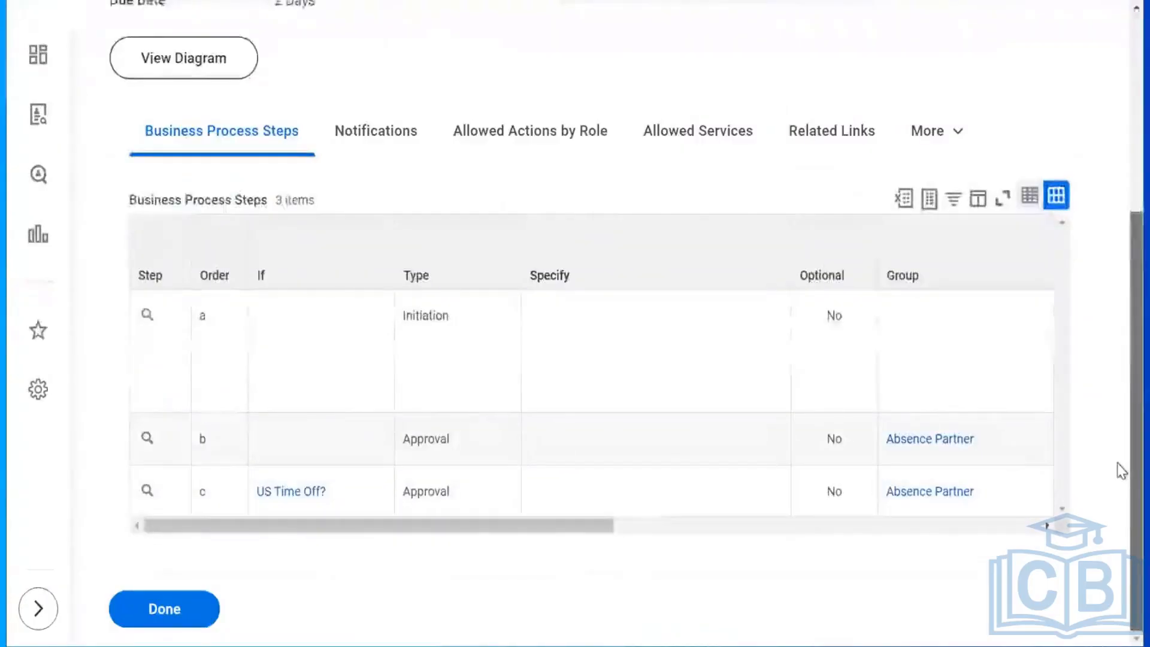
{"action": "scroll", "coordinate": [1122, 469], "scroll_direction": "up", "scroll_amount": 5}
{"action": "left_click_drag", "start_coordinate": [1110, 134], "coordinate": [1102, 98]}
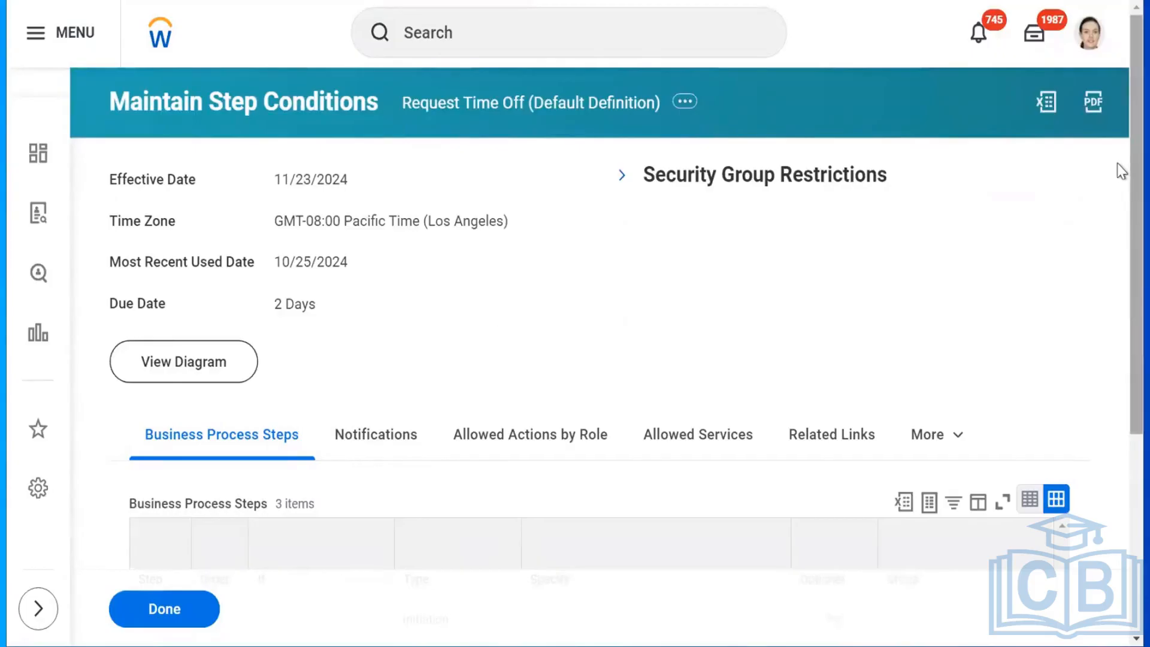
{"action": "scroll", "coordinate": [1120, 359], "scroll_direction": "down", "scroll_amount": 5}
{"action": "left_click_drag", "start_coordinate": [1118, 332], "coordinate": [1118, 382]}
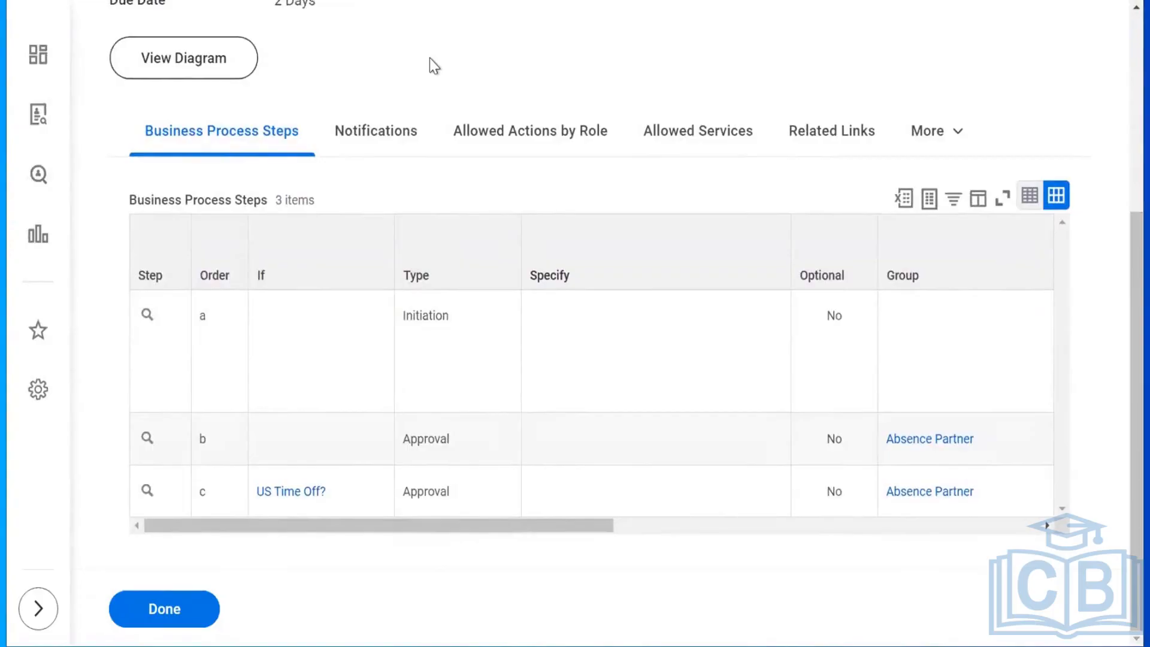
{"action": "mouse_move", "coordinate": [238, 527]}
{"action": "left_mouse_down"}
{"action": "mouse_move", "coordinate": [250, 525]}
{"action": "mouse_move", "coordinate": [232, 529]}
{"action": "left_mouse_up"}
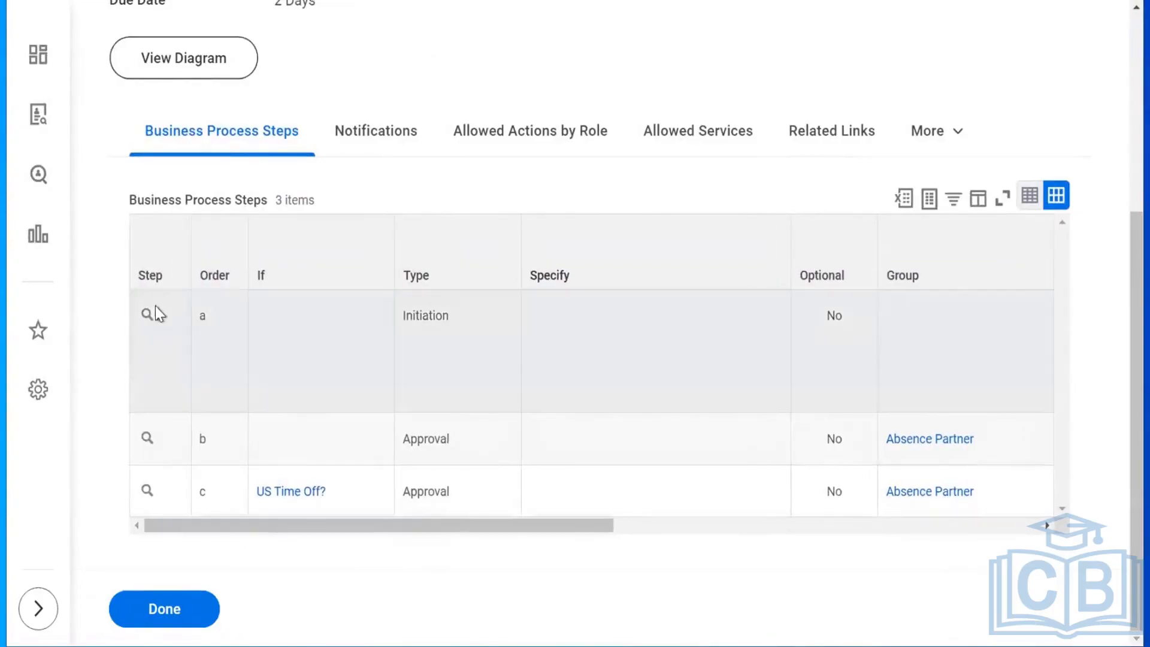
{"action": "mouse_move", "coordinate": [157, 315]}
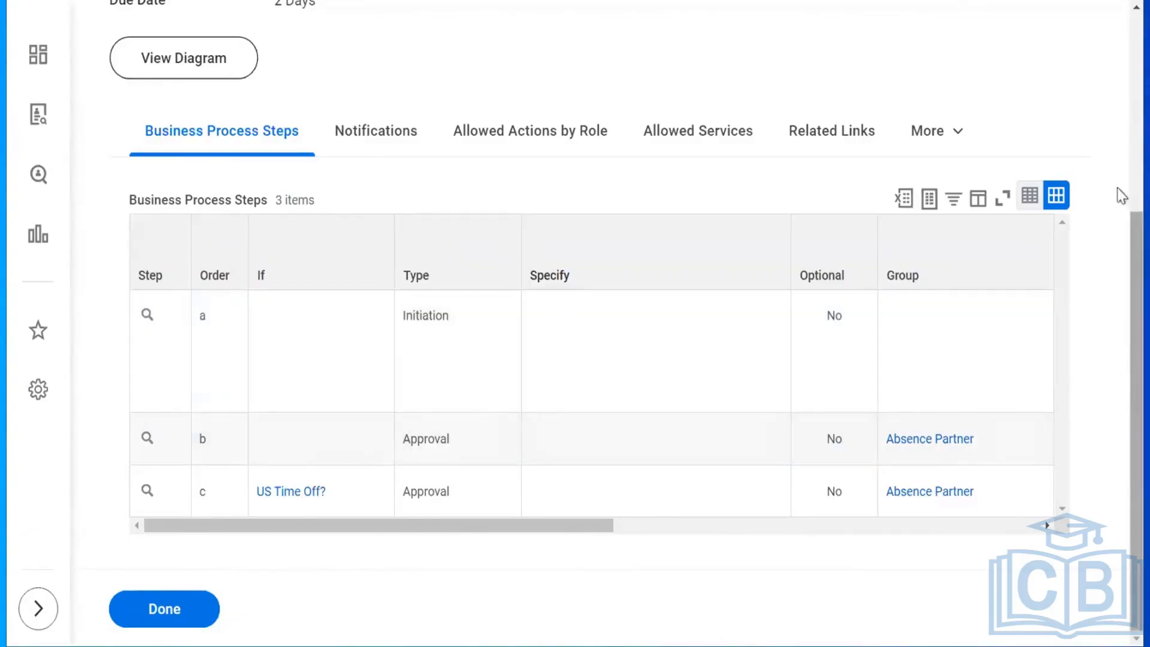
{"action": "scroll", "coordinate": [1117, 192], "scroll_direction": "up", "scroll_amount": 5}
{"action": "scroll", "coordinate": [1117, 287], "scroll_direction": "down", "scroll_amount": 4}
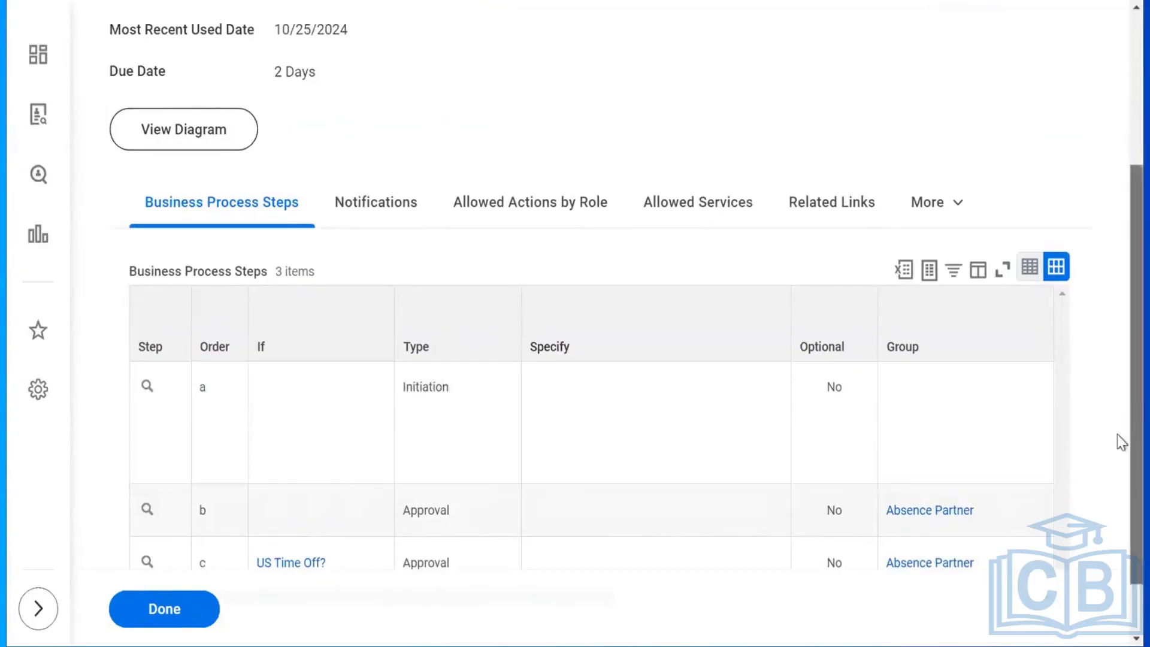
{"action": "scroll", "coordinate": [1121, 442], "scroll_direction": "down", "scroll_amount": 2}
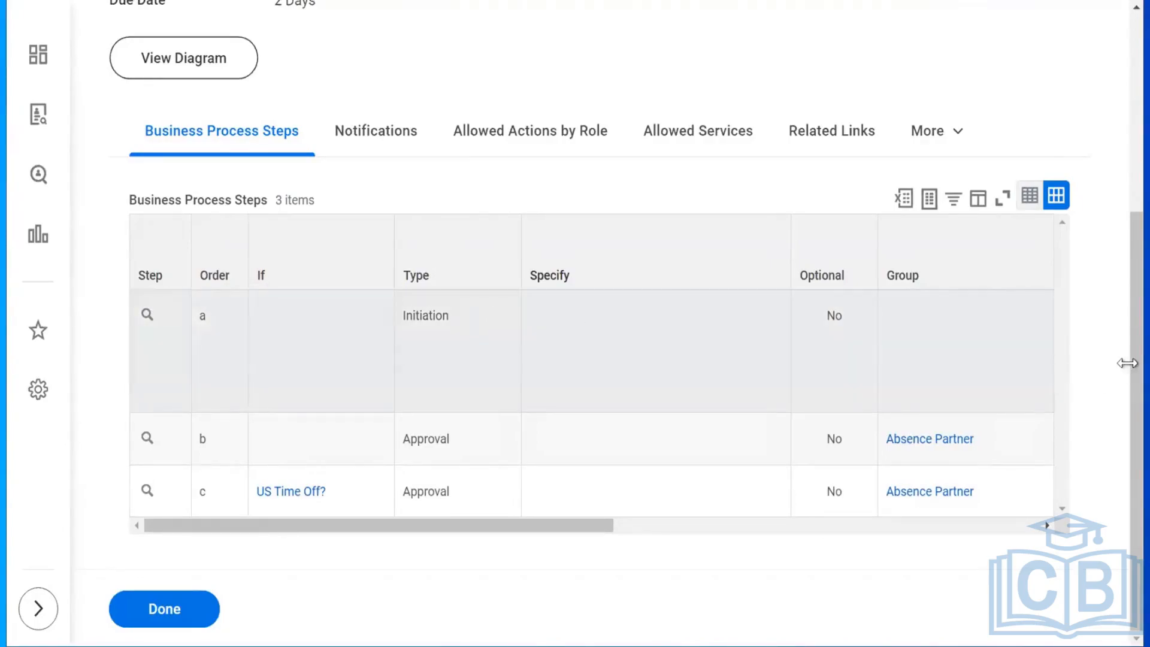
{"action": "scroll", "coordinate": [1118, 138], "scroll_direction": "up", "scroll_amount": 5}
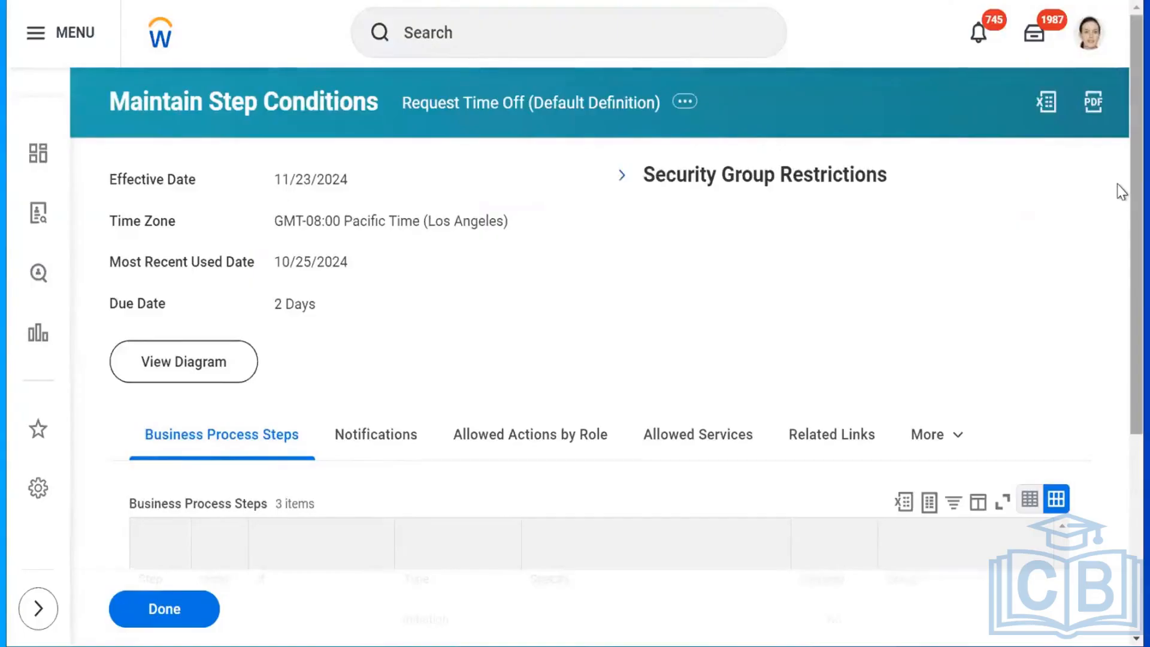
Expand Security Group Restrictions to show initiating groups such as Absence Administrator and Employee As Self.
{"action": "left_click_drag", "start_coordinate": [1131, 218], "coordinate": [1131, 140]}
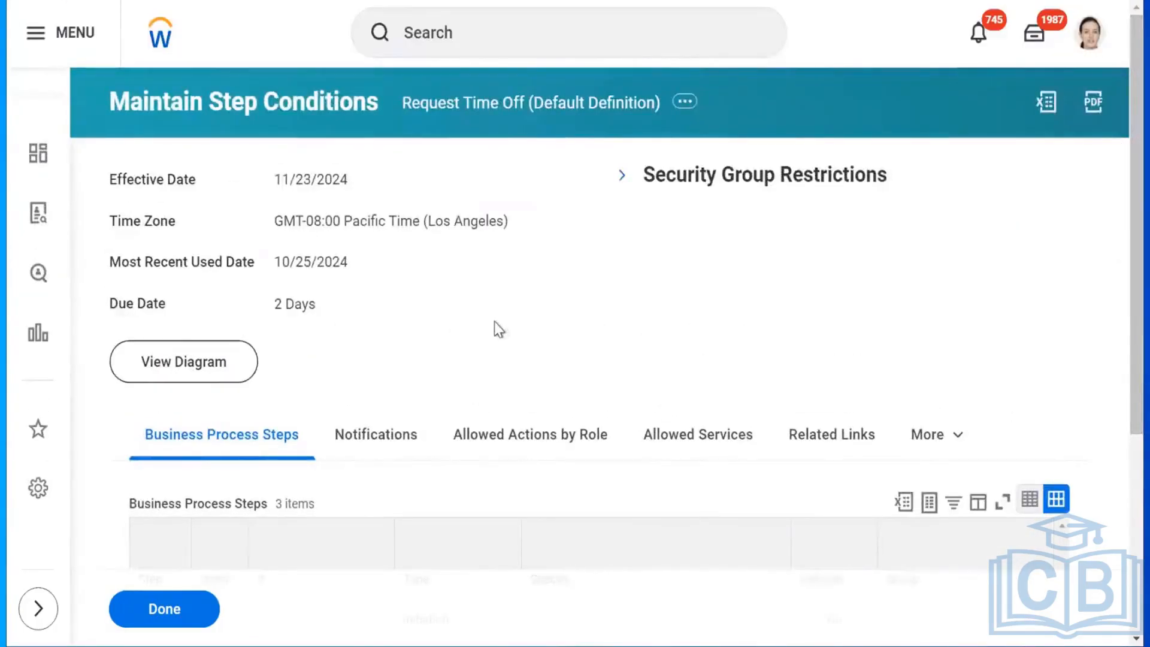
{"action": "left_click", "coordinate": [621, 177]}
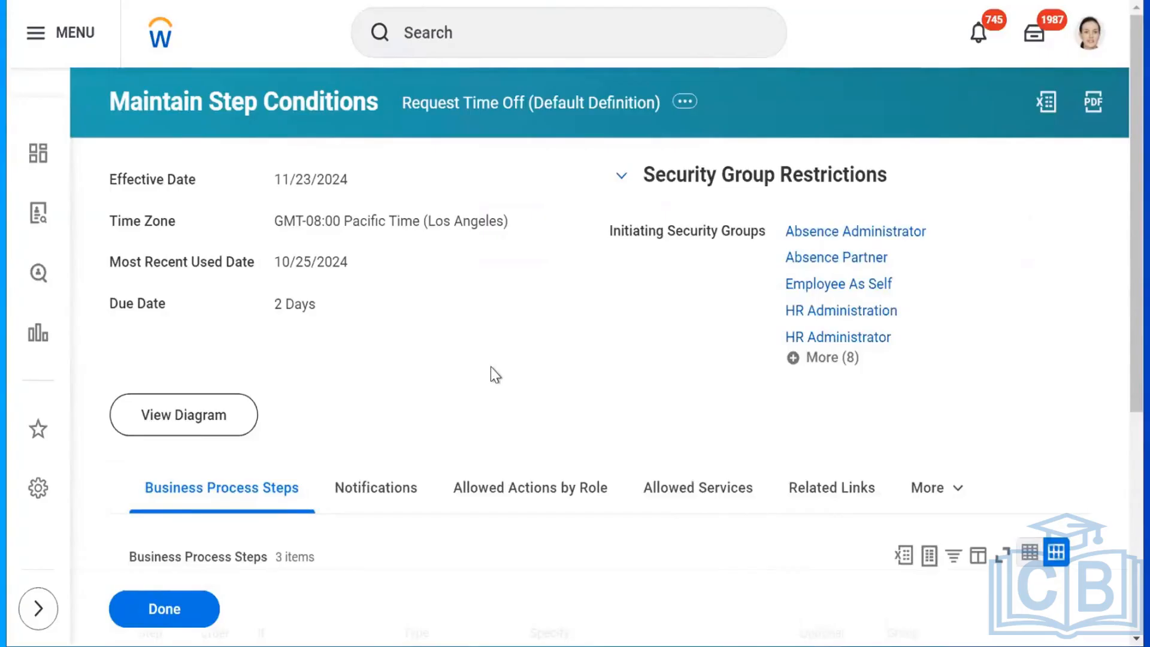
View the Request Time Off security policy through Business Process Policy > View.
{"action": "left_click", "coordinate": [685, 103]}
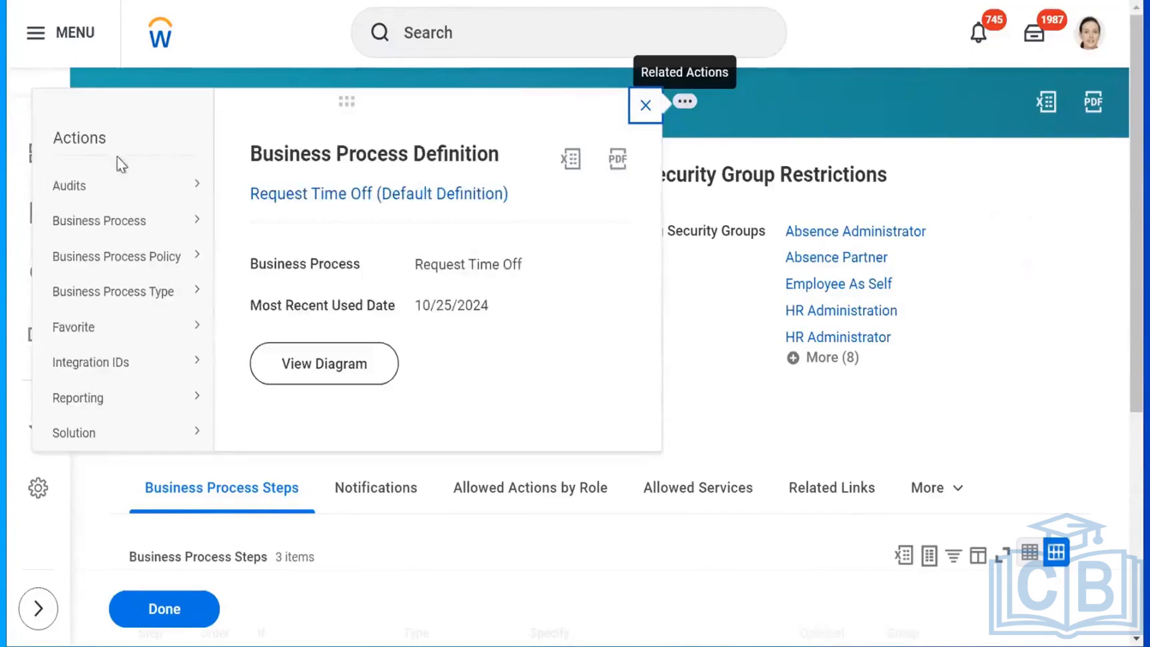
{"action": "mouse_move", "coordinate": [93, 259]}
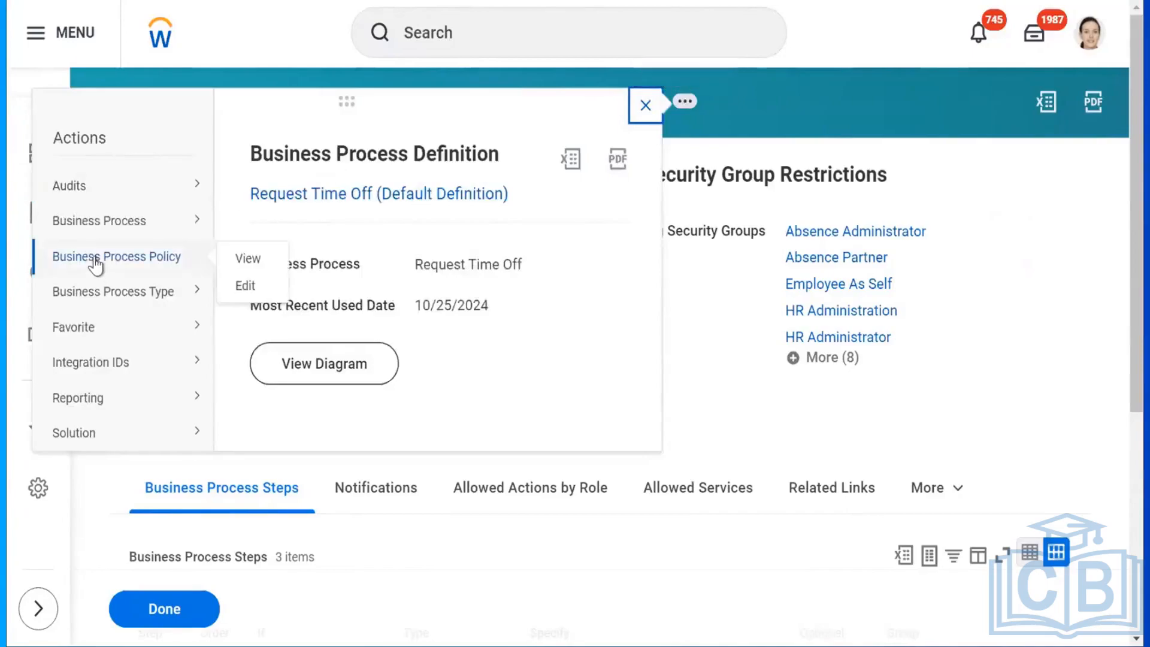
{"action": "left_click", "coordinate": [241, 264]}
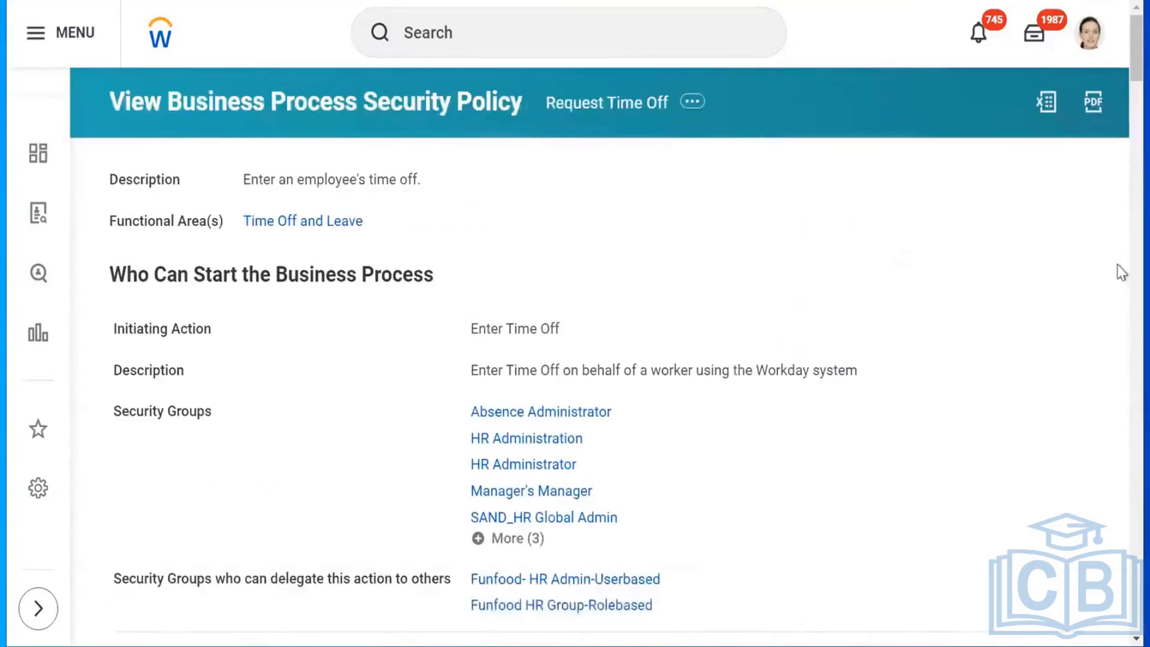
Highlight the Who Can Start the Business Process section of the Request Time Off policy.
{"action": "scroll", "coordinate": [1119, 51], "scroll_direction": "down", "scroll_amount": 3}
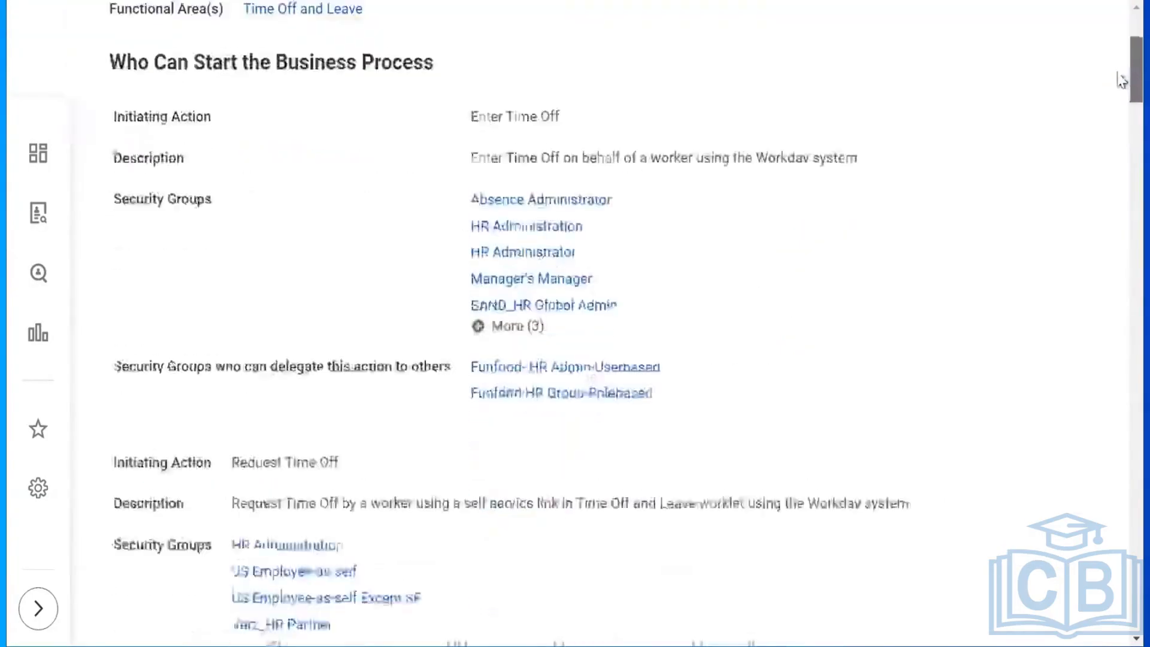
{"action": "scroll", "coordinate": [1121, 78], "scroll_direction": "up", "scroll_amount": 3}
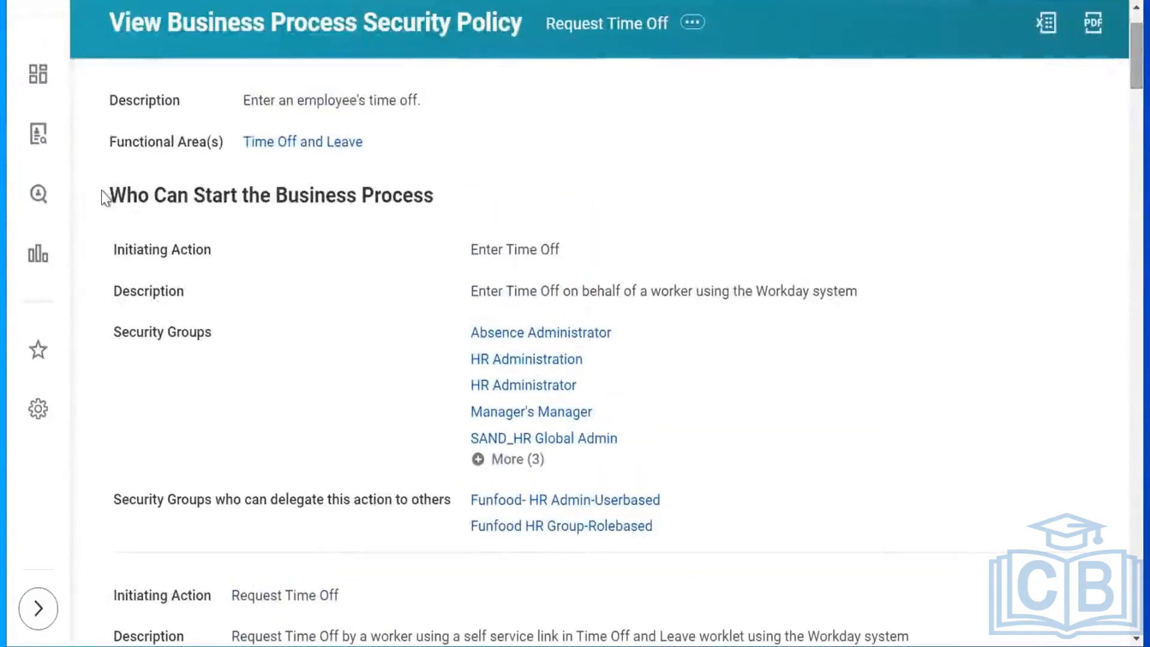
{"action": "left_click_drag", "start_coordinate": [103, 191], "coordinate": [807, 447]}
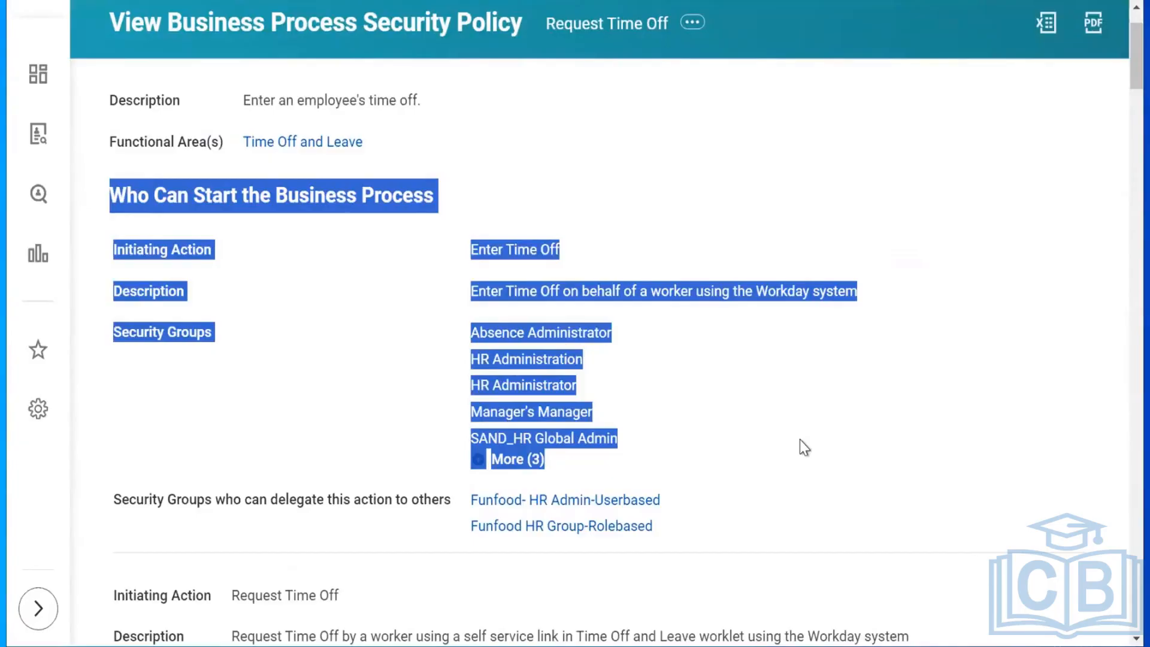
{"action": "left_click", "coordinate": [549, 165]}
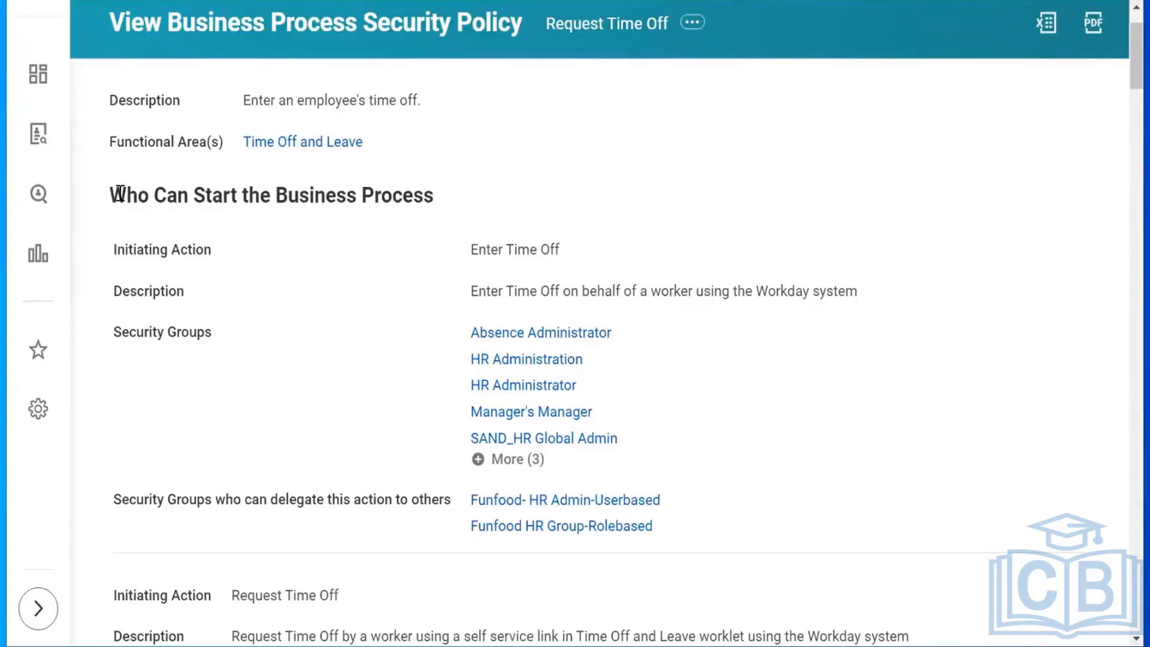
{"action": "left_click_drag", "start_coordinate": [120, 193], "coordinate": [483, 206]}
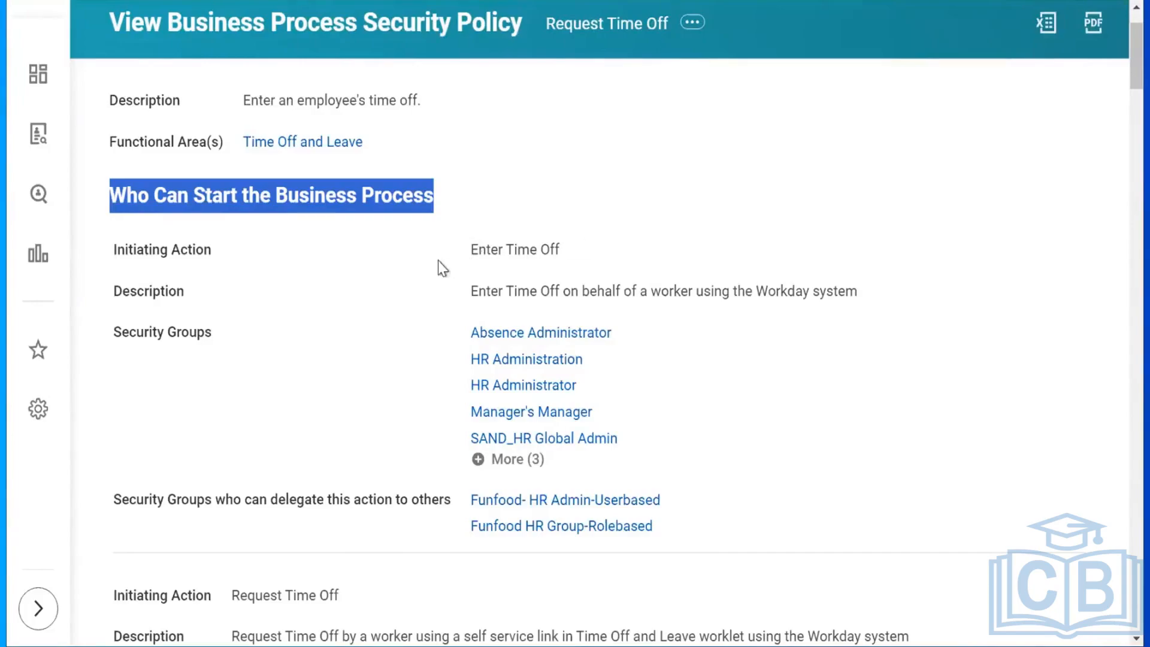
Expand the three remaining security groups and highlight the Enter Time Off initiating action.
{"action": "left_click", "coordinate": [514, 459]}
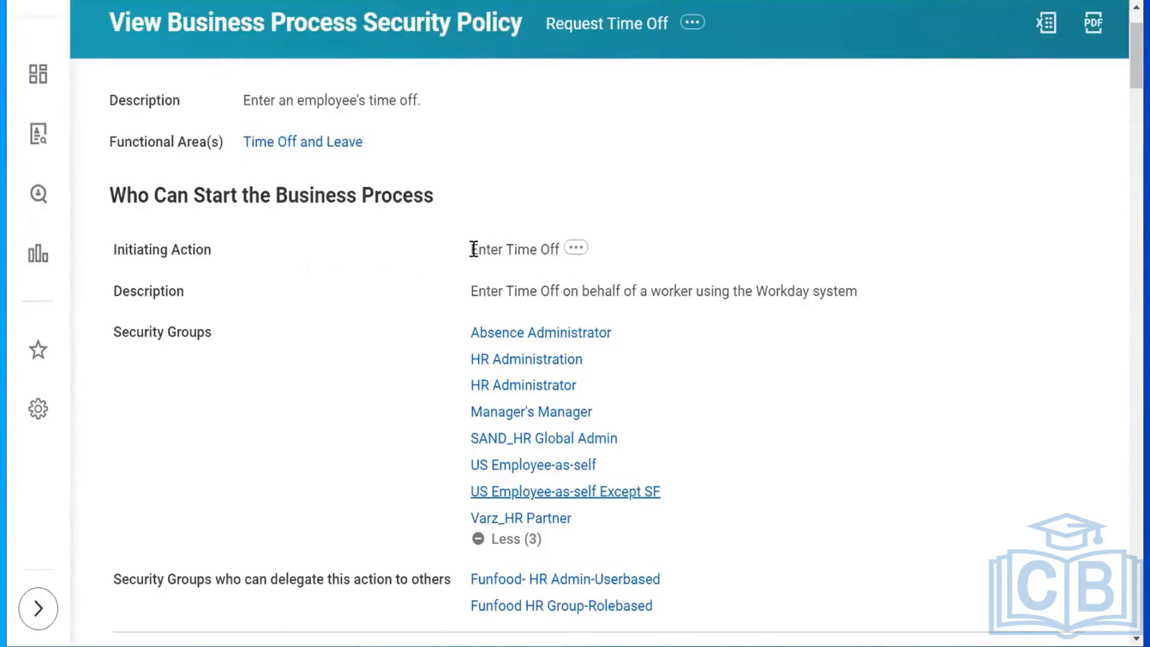
{"action": "left_click_drag", "start_coordinate": [472, 249], "coordinate": [569, 251]}
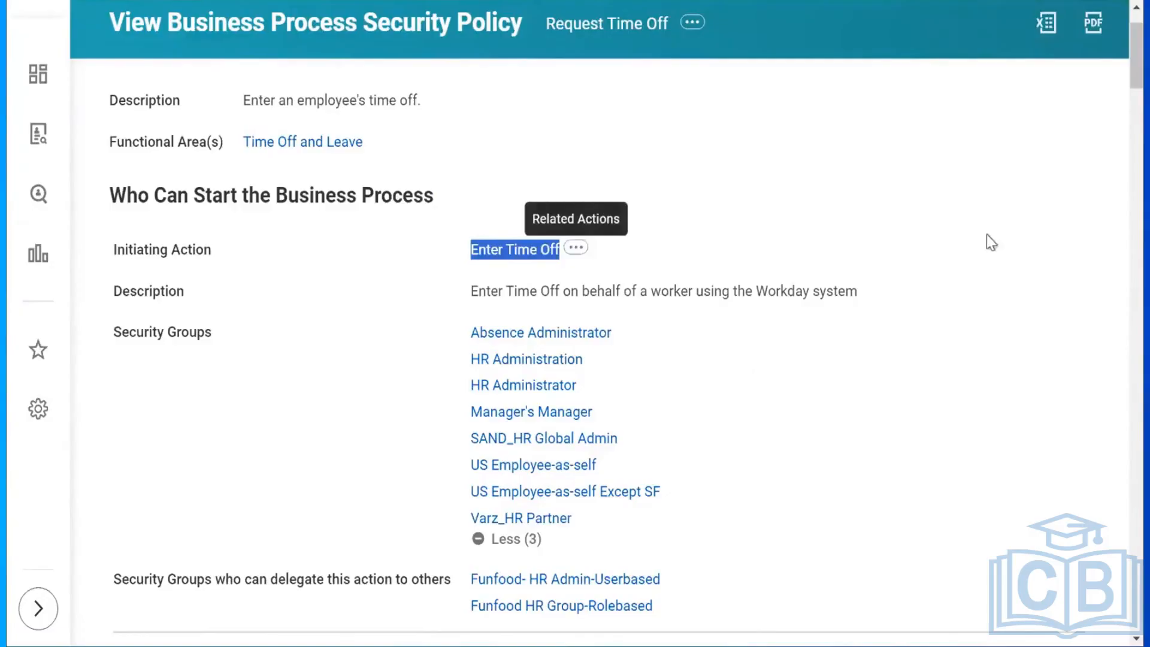
{"action": "left_click", "coordinate": [1123, 93]}
{"action": "scroll", "coordinate": [1120, 94], "scroll_direction": "down", "scroll_amount": 5}
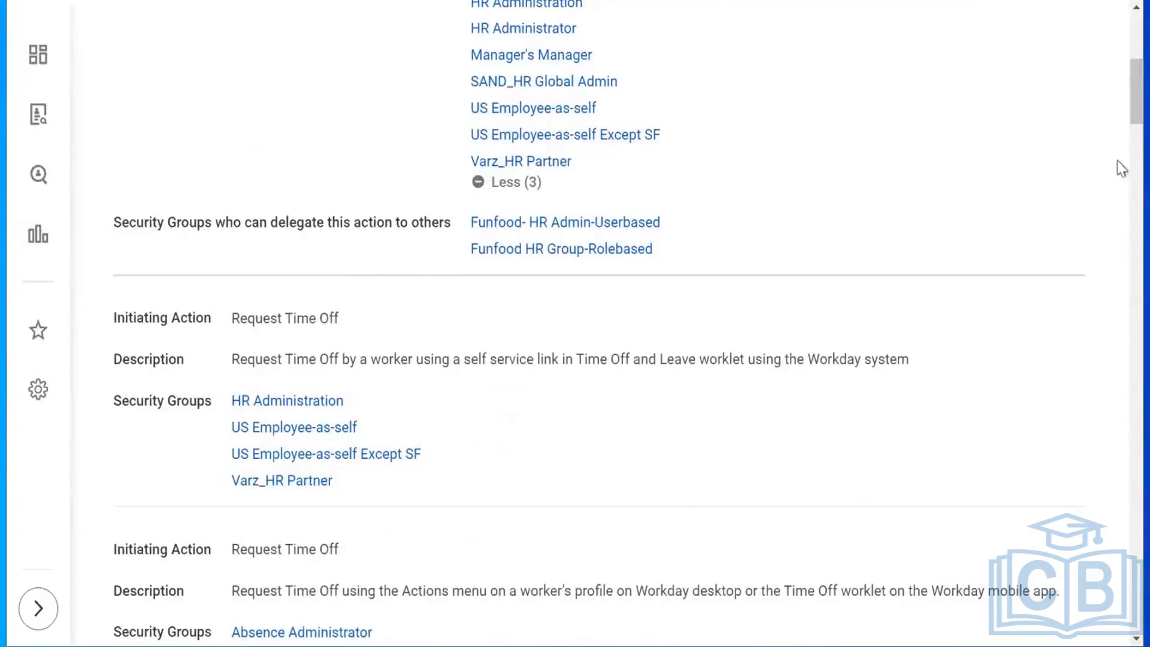
{"action": "scroll", "coordinate": [1121, 108], "scroll_direction": "down", "scroll_amount": 5}
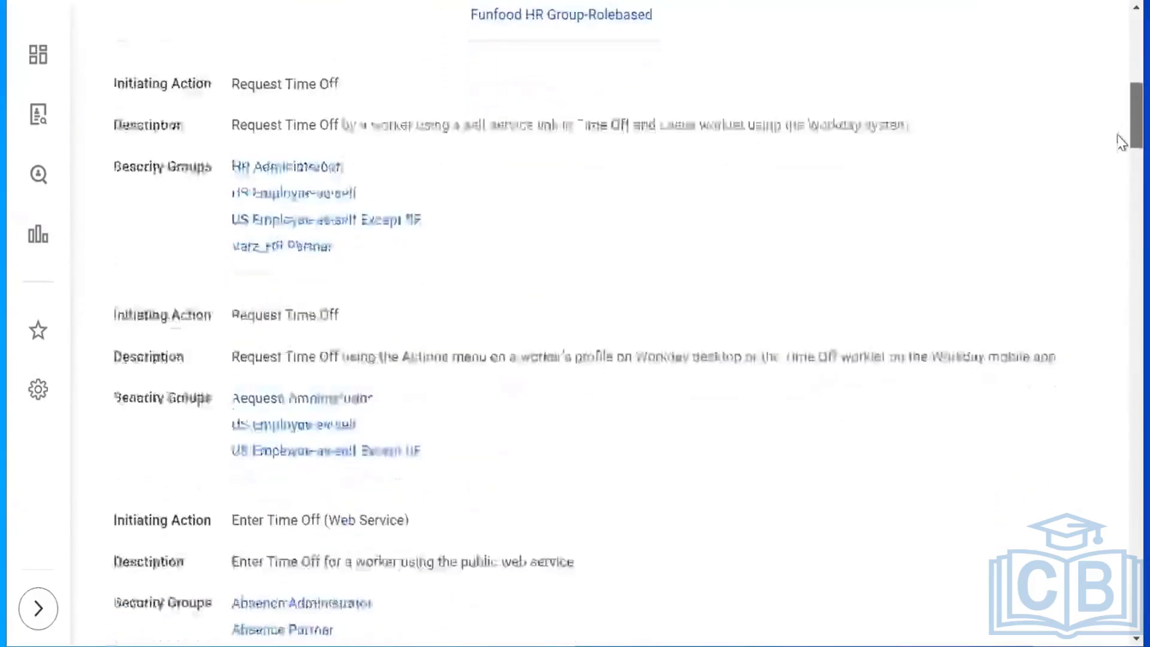
{"action": "scroll", "coordinate": [1121, 161], "scroll_direction": "down", "scroll_amount": 10}
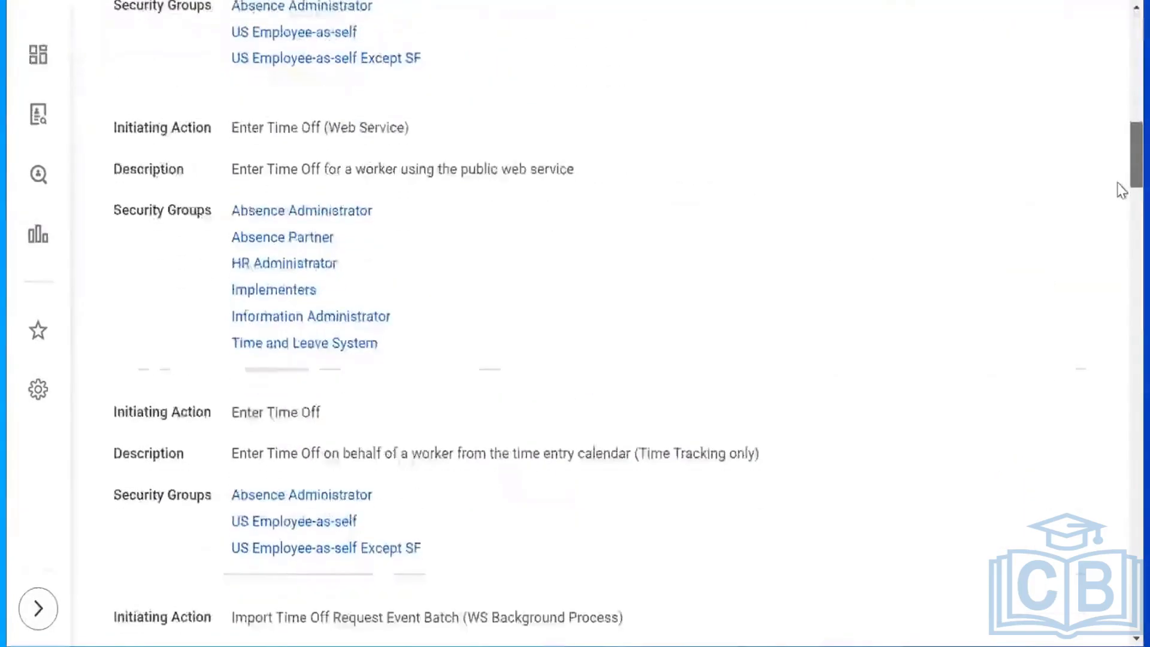
{"action": "scroll", "coordinate": [1121, 202], "scroll_direction": "down", "scroll_amount": 6}
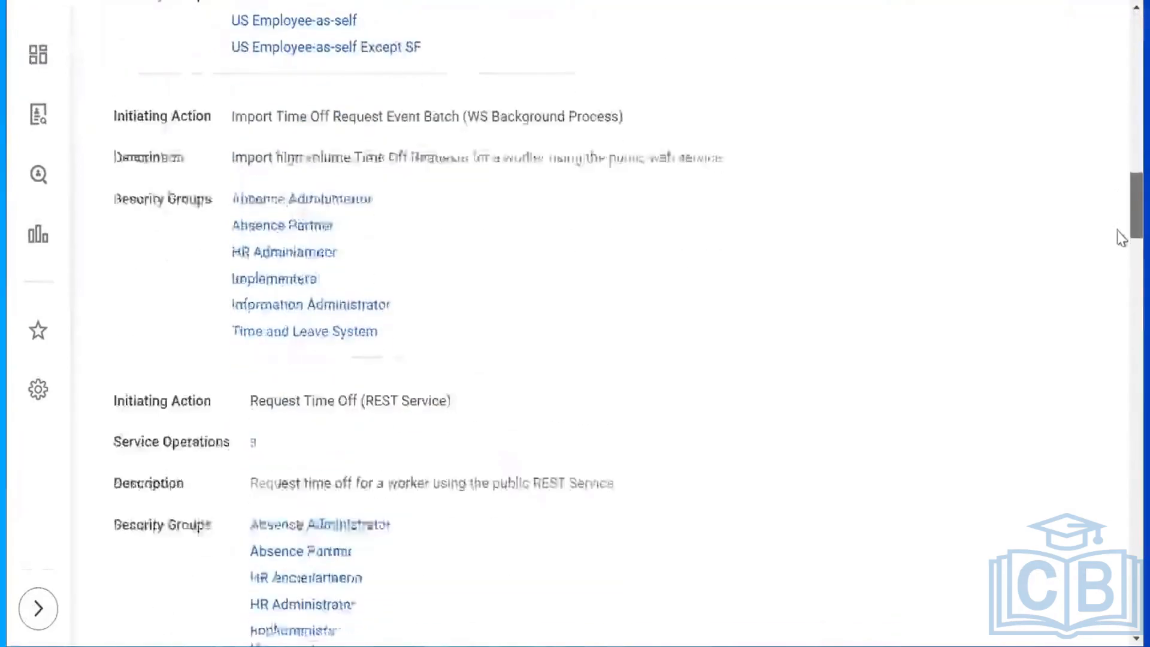
{"action": "scroll", "coordinate": [1121, 242], "scroll_direction": "up", "scroll_amount": 20}
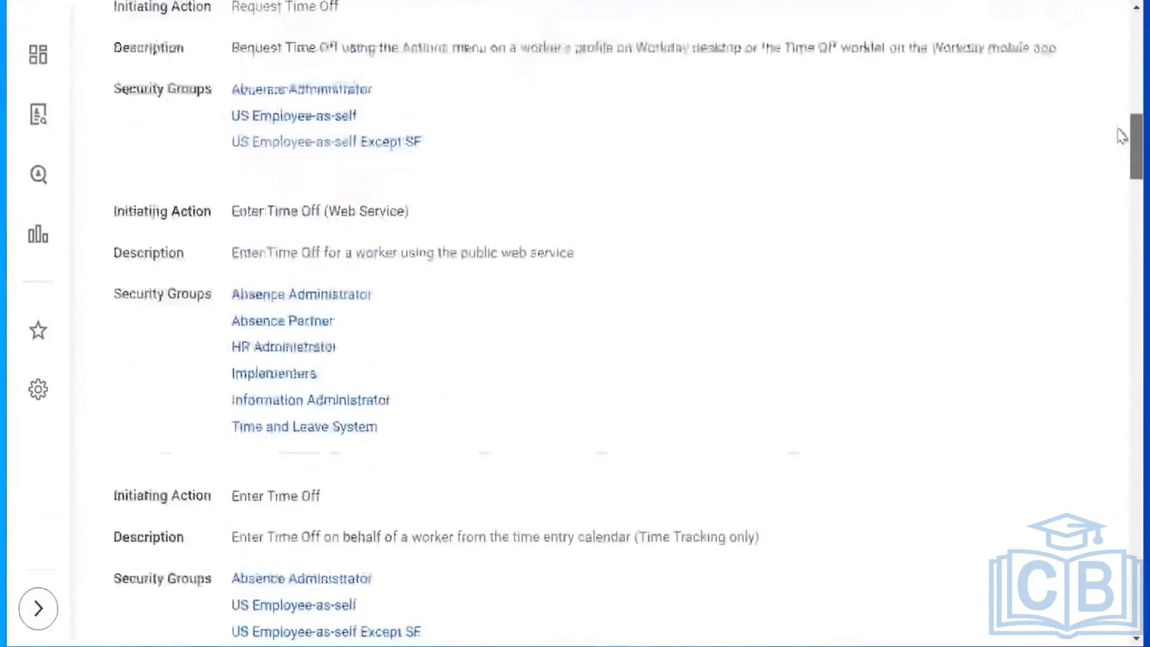
{"action": "scroll", "coordinate": [1121, 118], "scroll_direction": "up", "scroll_amount": 6}
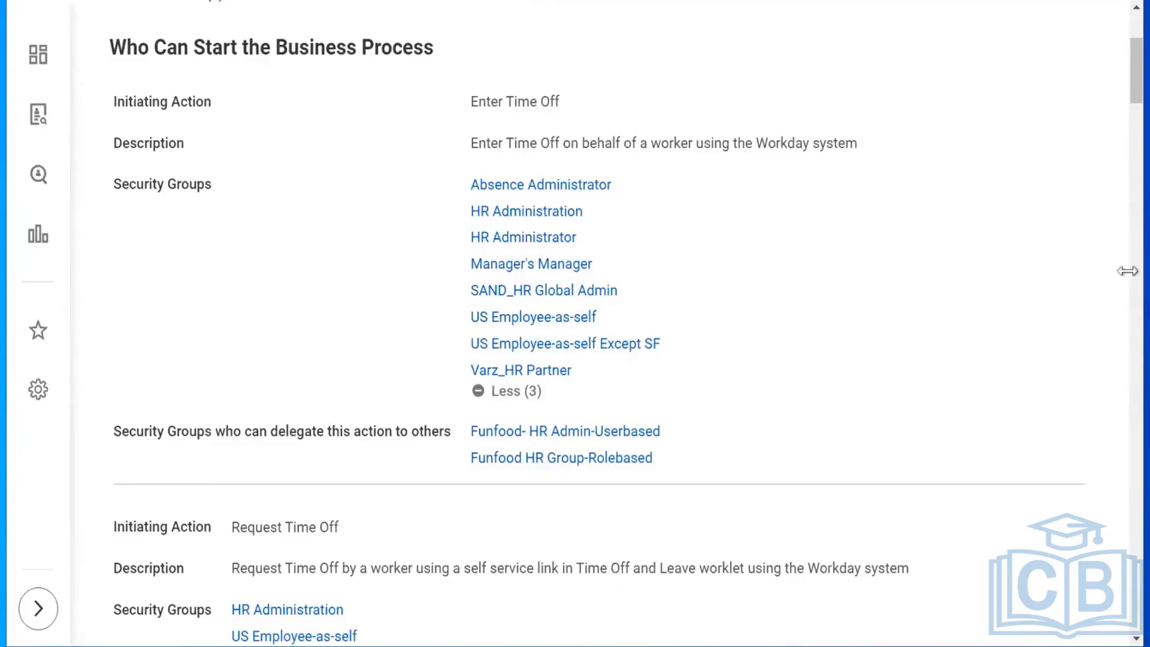
{"action": "scroll", "coordinate": [1118, 78], "scroll_direction": "down", "scroll_amount": 5}
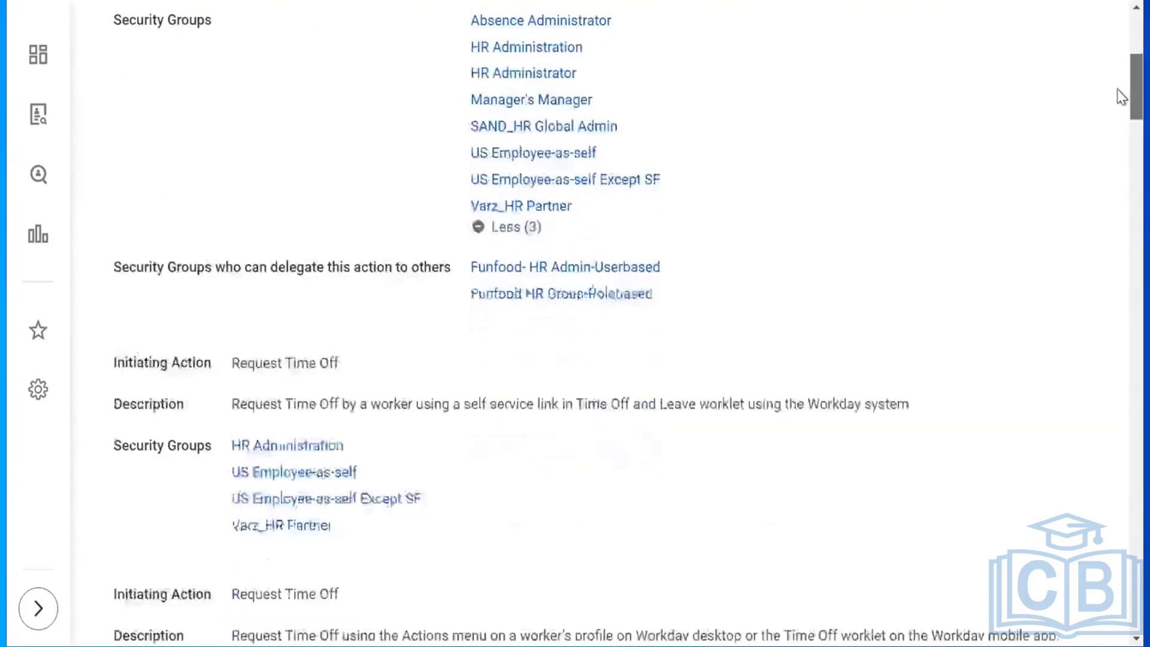
{"action": "scroll", "coordinate": [1118, 108], "scroll_direction": "down", "scroll_amount": 5}
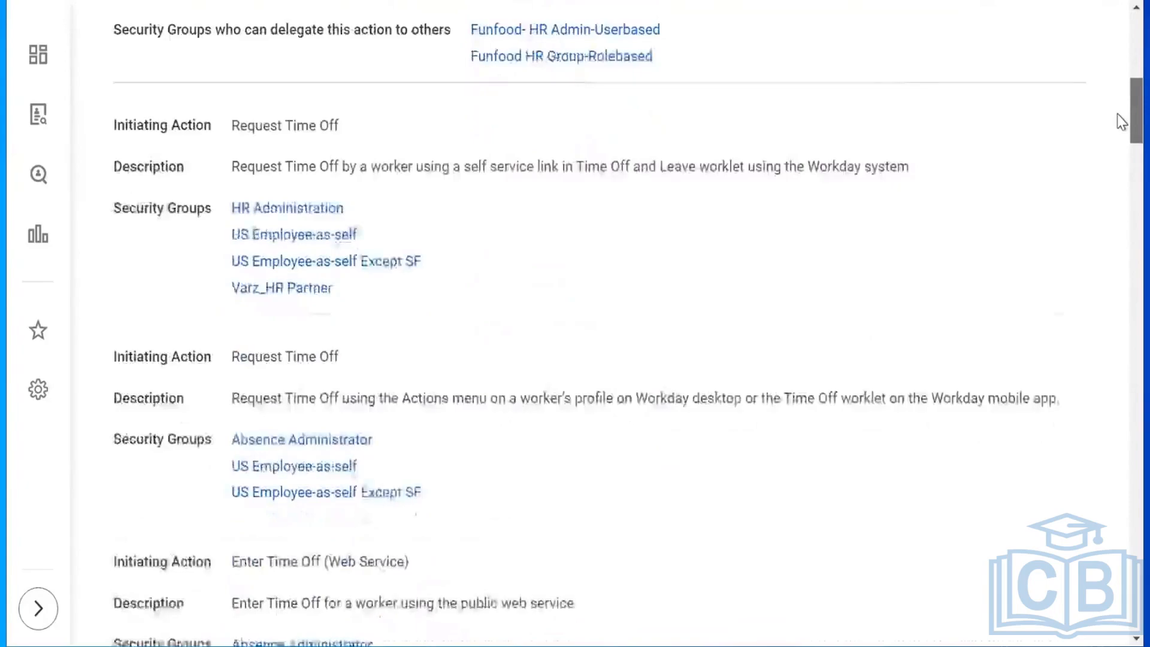
{"action": "mouse_move", "coordinate": [1118, 138]}
{"action": "left_mouse_down"}
{"action": "mouse_move", "coordinate": [1121, 292]}
{"action": "mouse_move", "coordinate": [1122, 146]}
{"action": "left_mouse_up"}
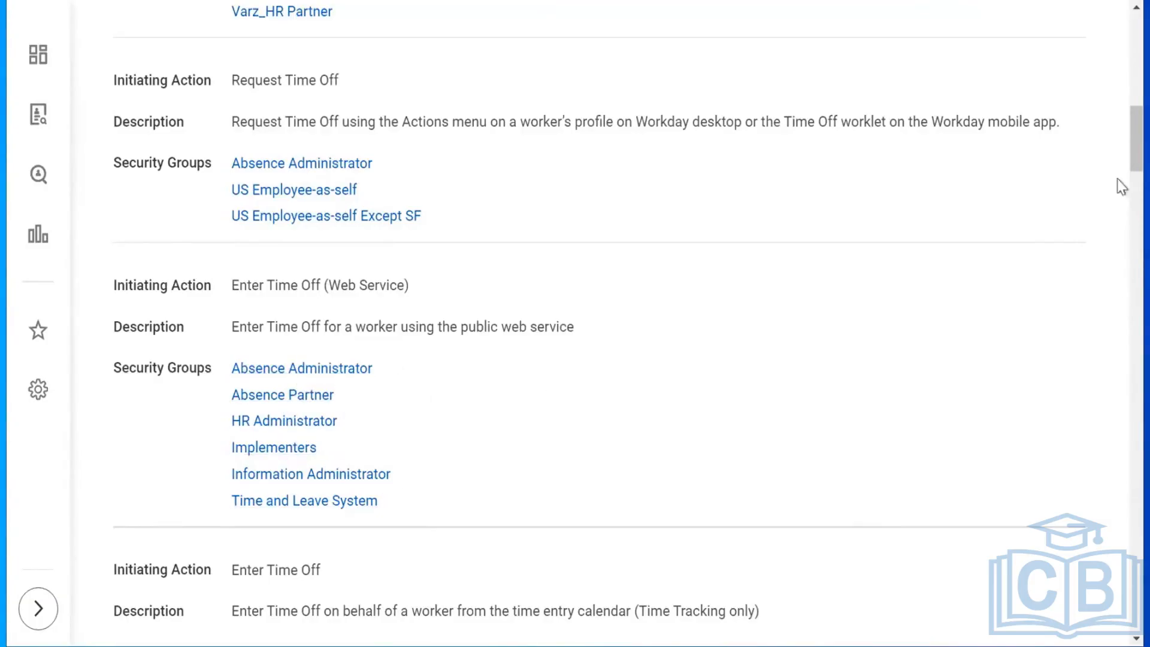
{"action": "triple_click", "coordinate": [375, 285]}
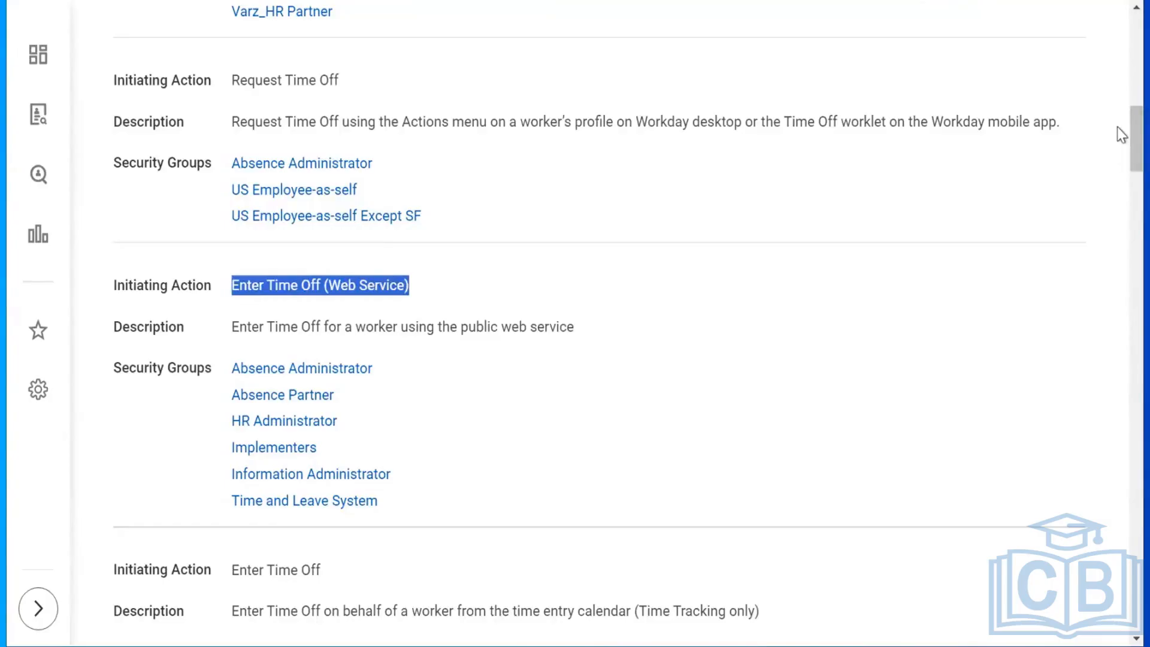
{"action": "scroll", "coordinate": [1119, 186], "scroll_direction": "down", "scroll_amount": 8}
{"action": "scroll", "coordinate": [1122, 202], "scroll_direction": "down", "scroll_amount": 13}
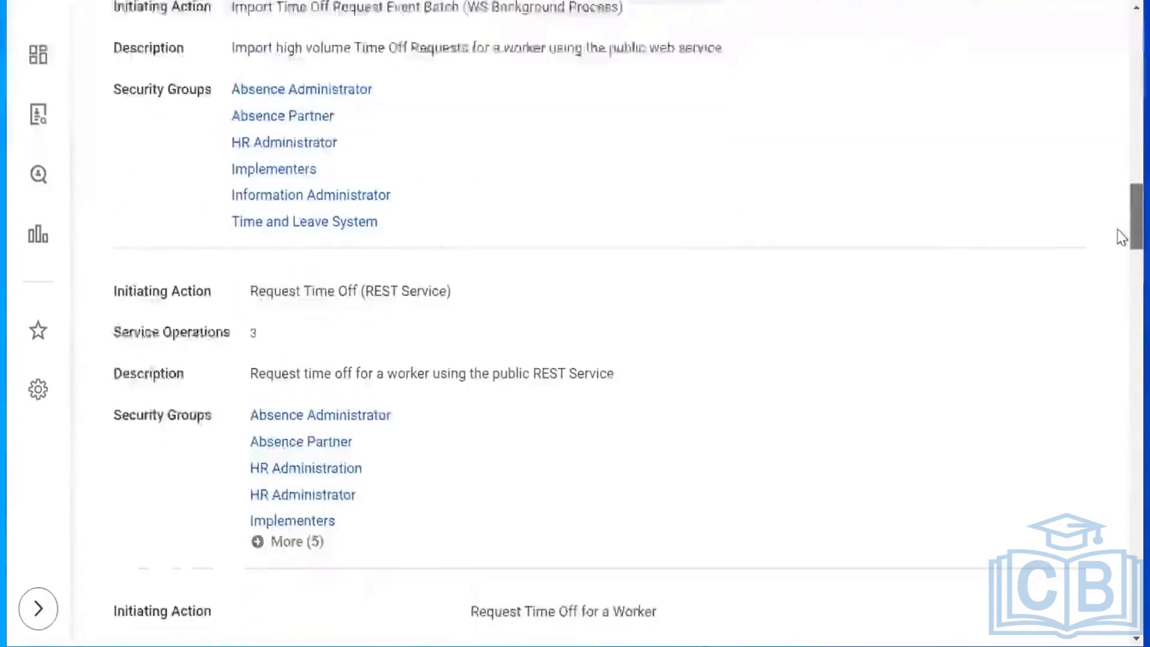
{"action": "scroll", "coordinate": [1121, 272], "scroll_direction": "down", "scroll_amount": 10}
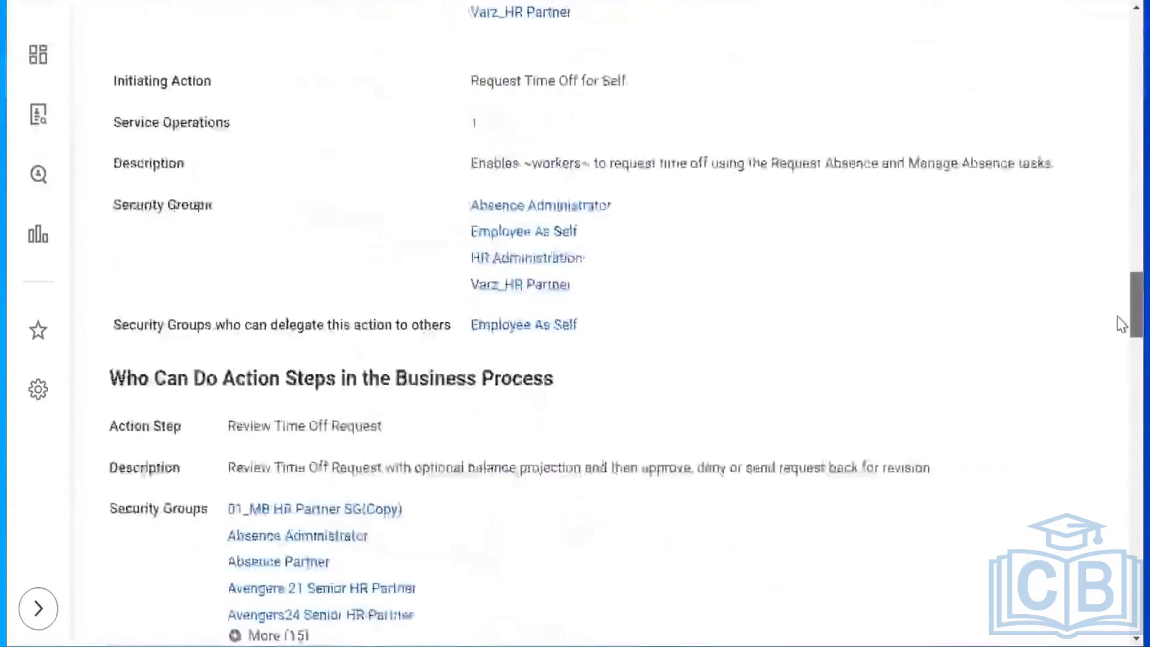
{"action": "scroll", "coordinate": [1121, 338], "scroll_direction": "down", "scroll_amount": 3}
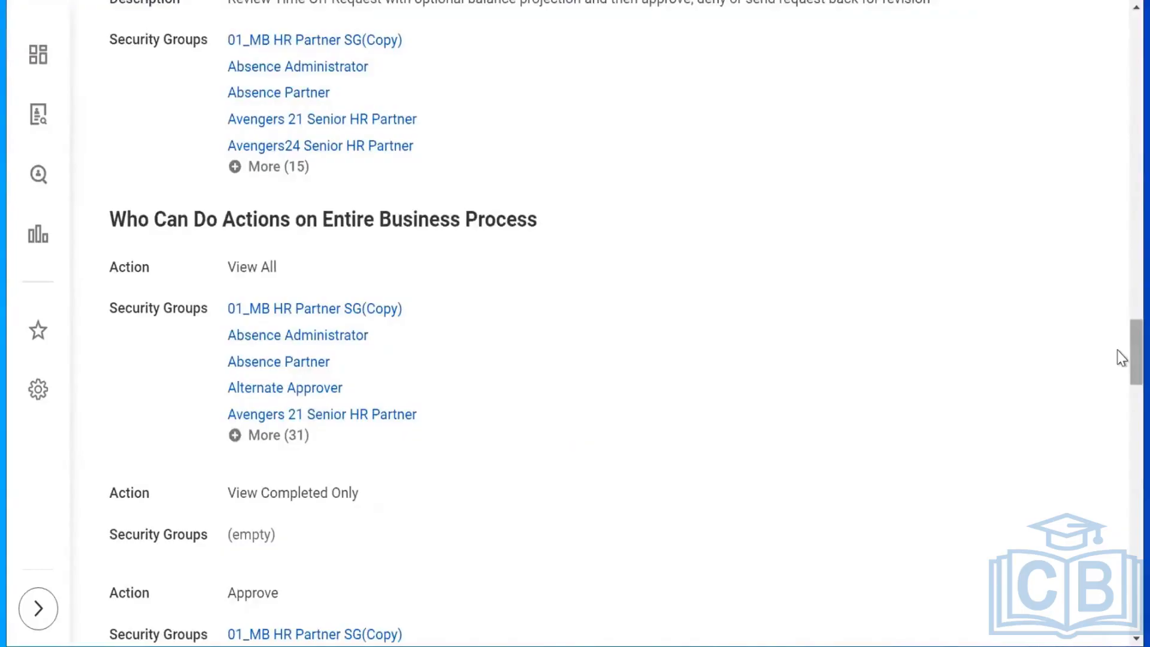
{"action": "scroll", "coordinate": [1121, 359], "scroll_direction": "down", "scroll_amount": 2}
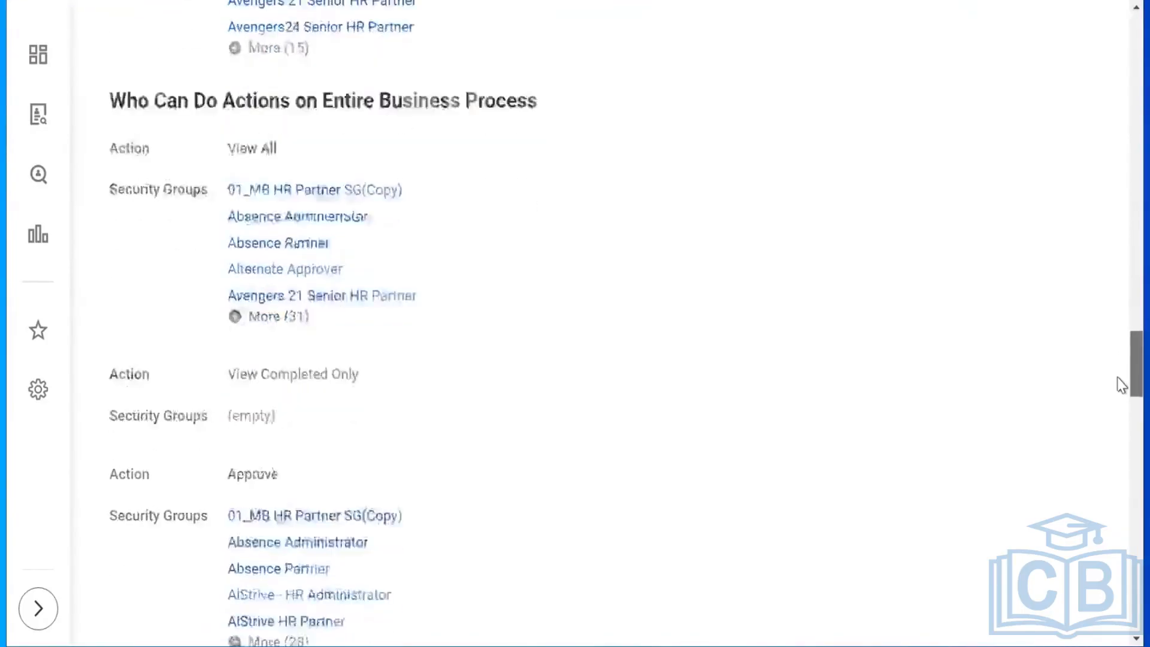
{"action": "scroll", "coordinate": [1121, 385], "scroll_direction": "down", "scroll_amount": 10}
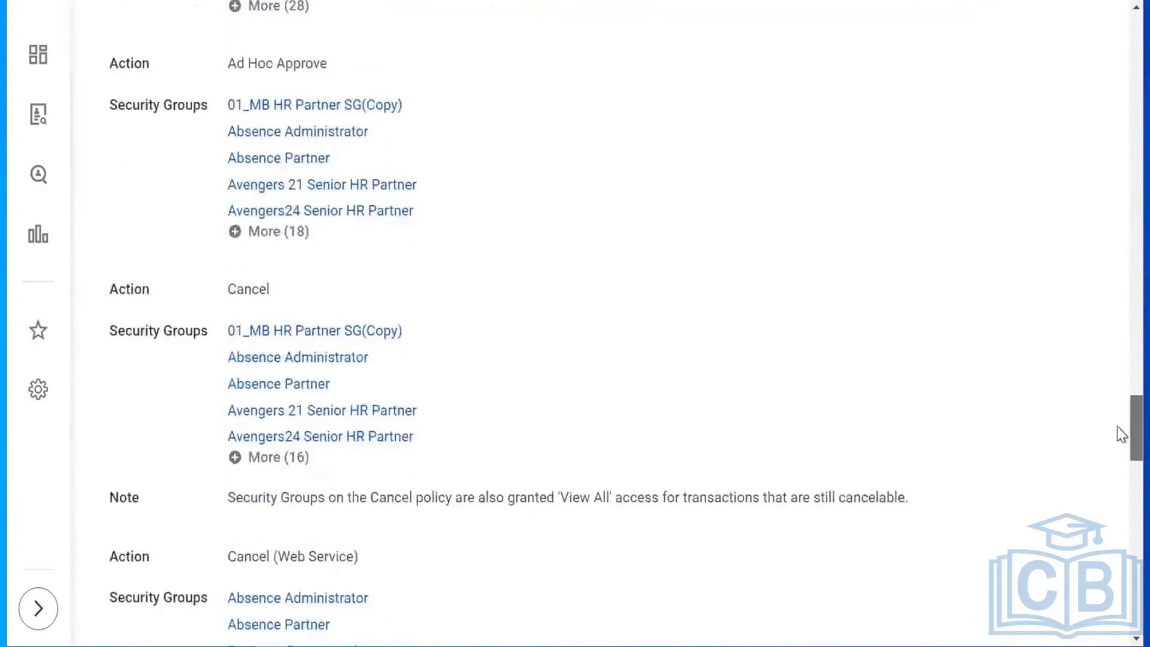
{"action": "scroll", "coordinate": [1121, 444], "scroll_direction": "down", "scroll_amount": 2}
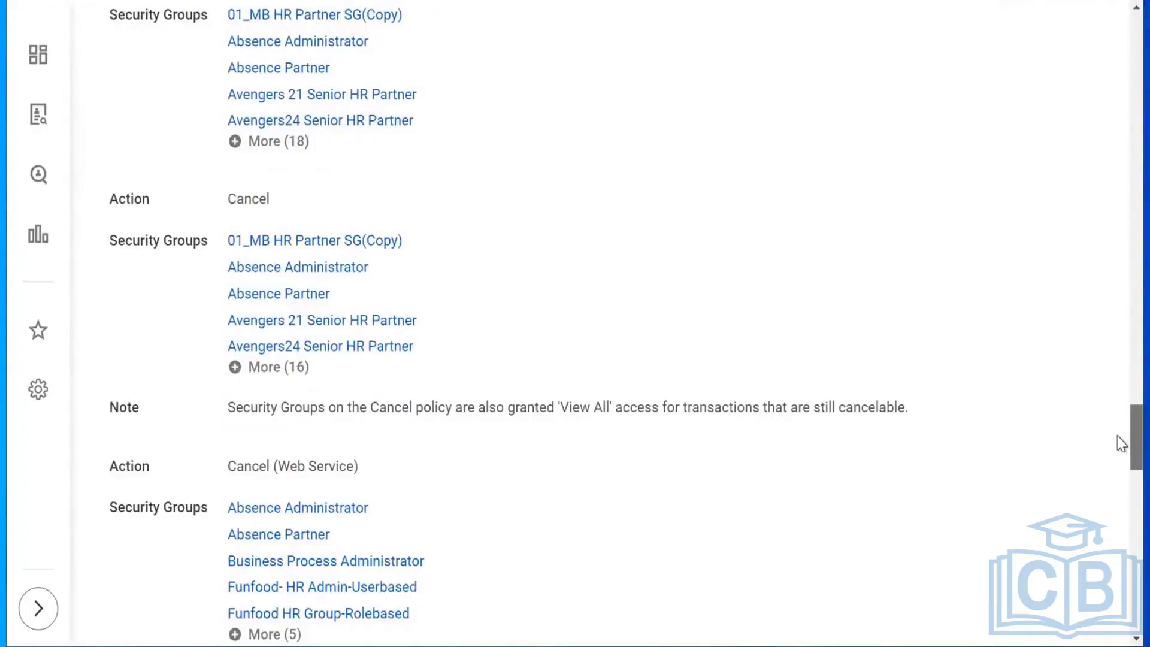
{"action": "scroll", "coordinate": [1122, 443], "scroll_direction": "down", "scroll_amount": 10}
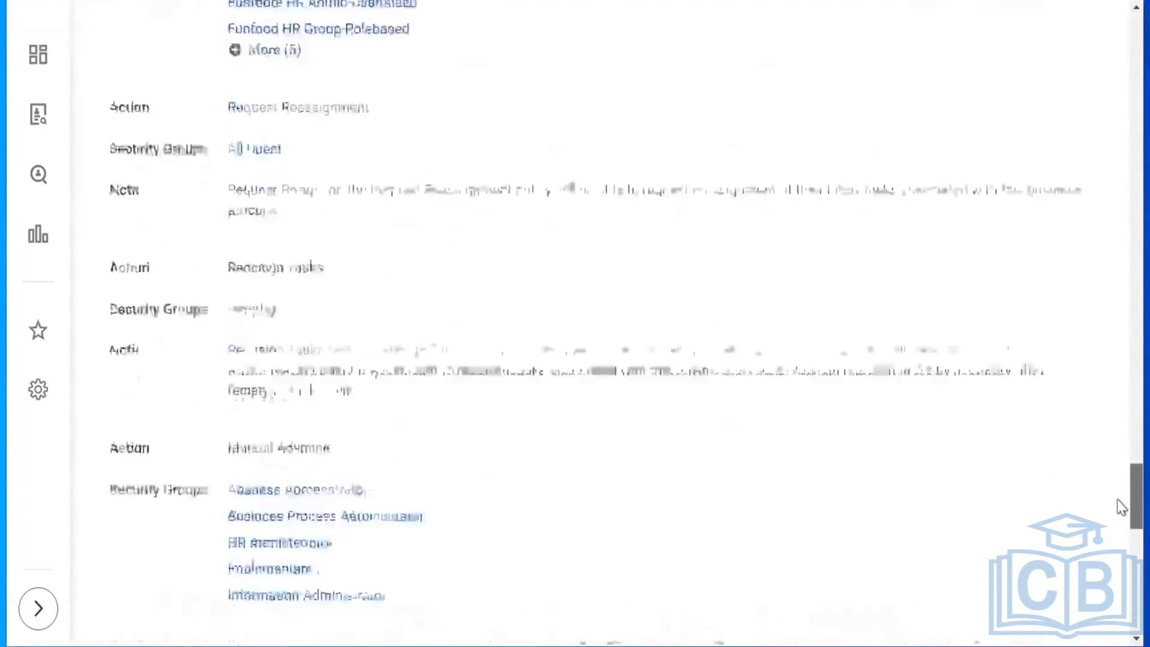
{"action": "scroll", "coordinate": [1119, 528], "scroll_direction": "down", "scroll_amount": 7}
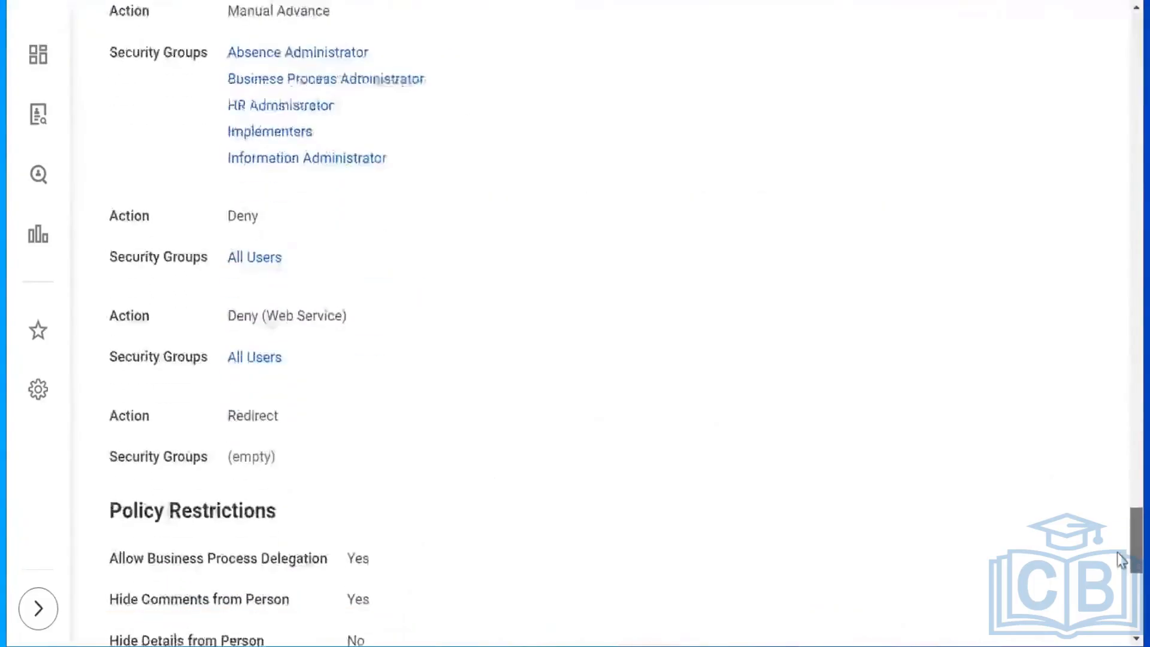
{"action": "scroll", "coordinate": [1120, 503], "scroll_direction": "up", "scroll_amount": 10}
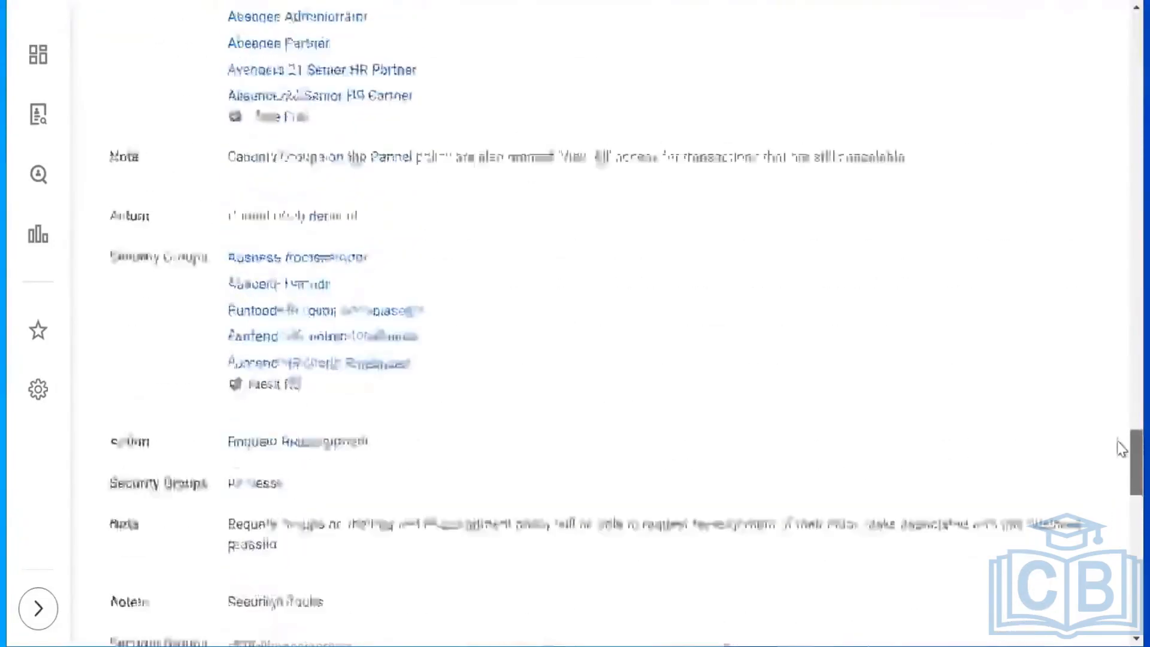
{"action": "scroll", "coordinate": [1120, 444], "scroll_direction": "up", "scroll_amount": 4}
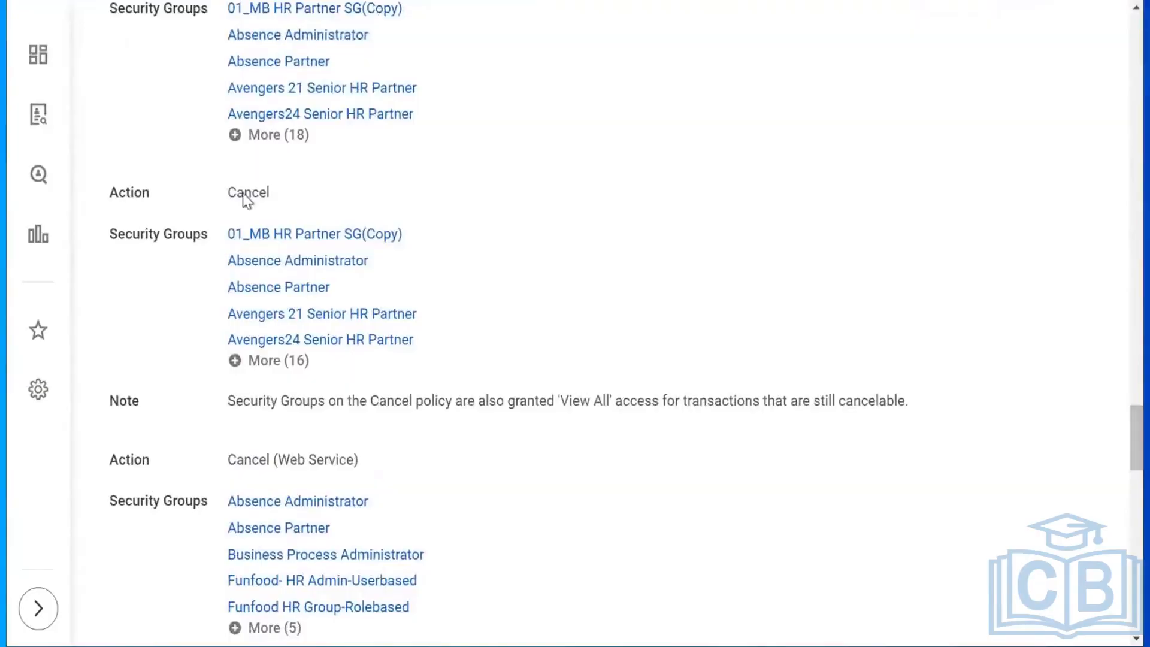
{"action": "scroll", "coordinate": [1122, 386], "scroll_direction": "up", "scroll_amount": 8}
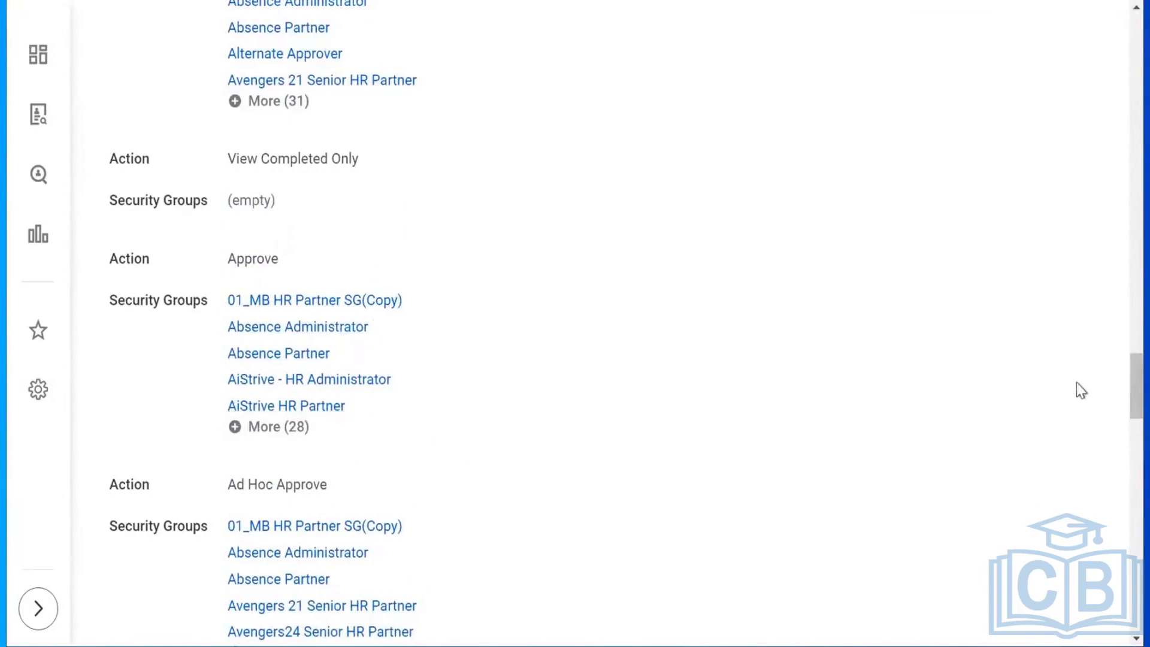
{"action": "left_click_drag", "start_coordinate": [1131, 382], "coordinate": [1117, 4]}
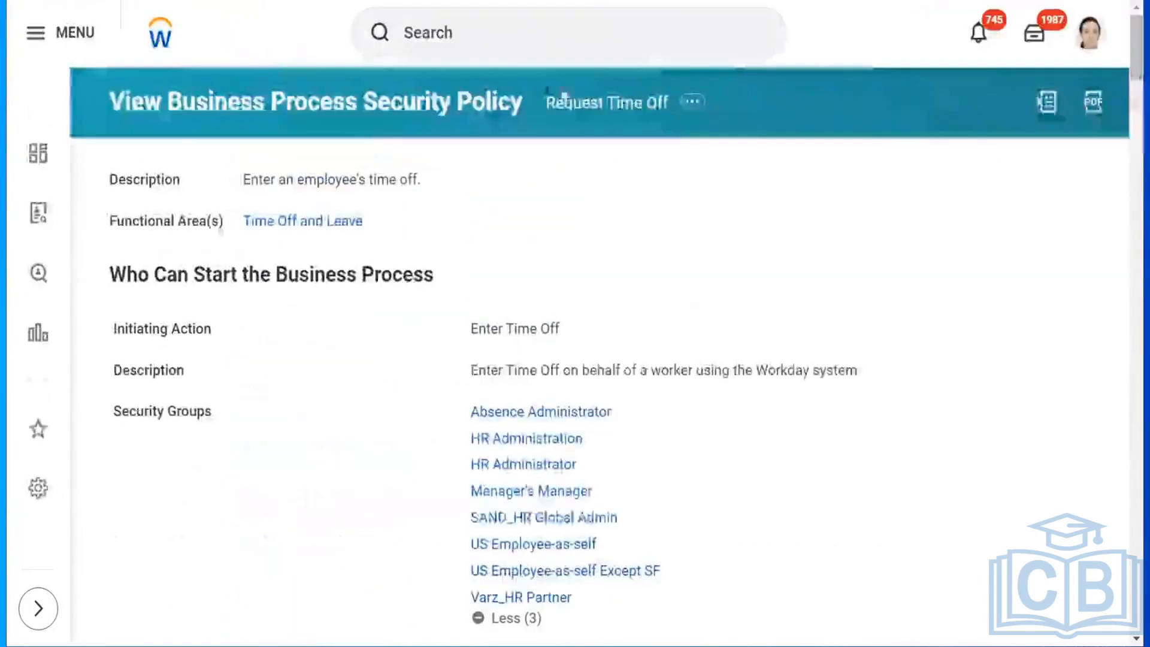
{"action": "left_click", "coordinate": [692, 104]}
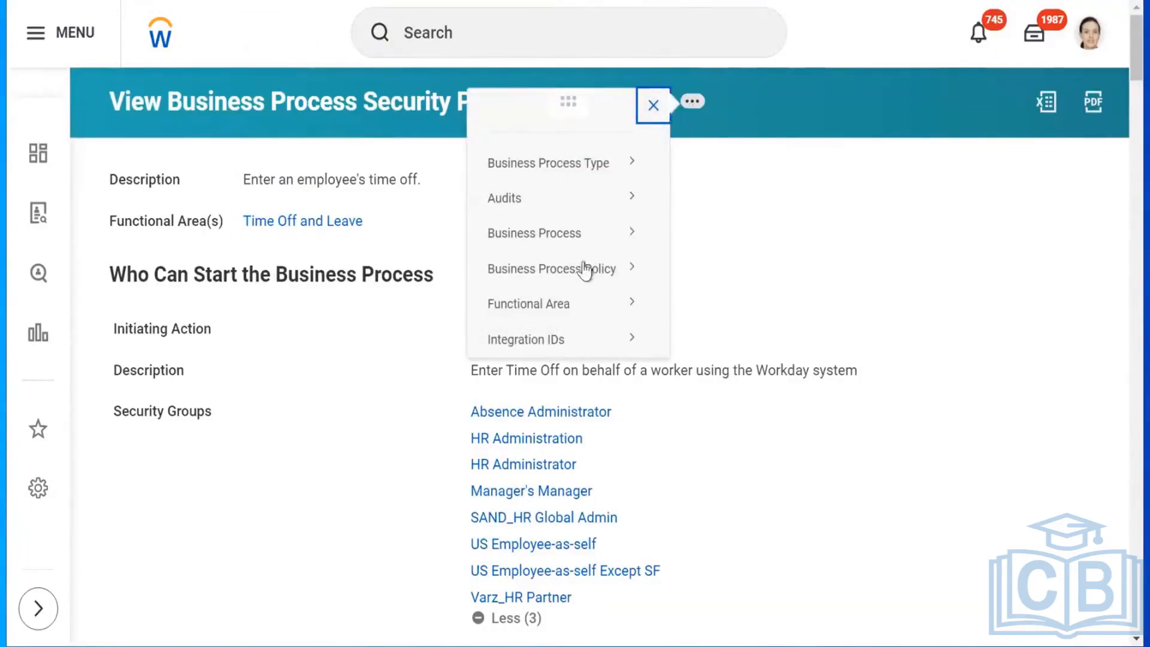
{"action": "mouse_move", "coordinate": [599, 242]}
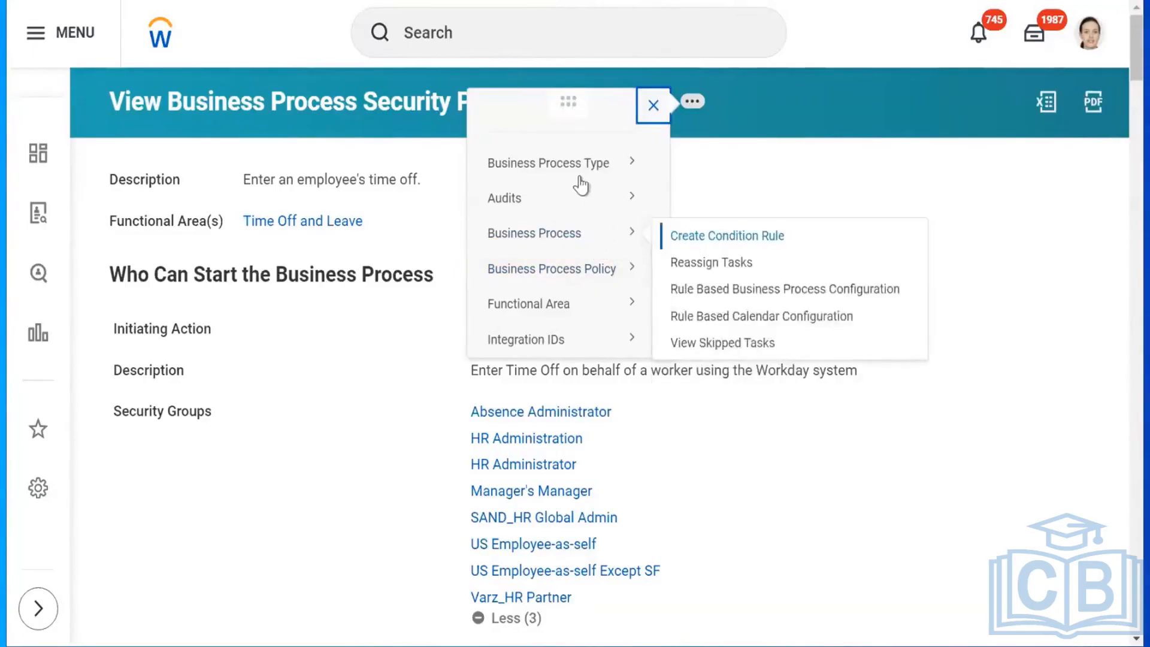
{"action": "left_click", "coordinate": [326, 115]}
{"action": "double_click", "coordinate": [326, 115]}
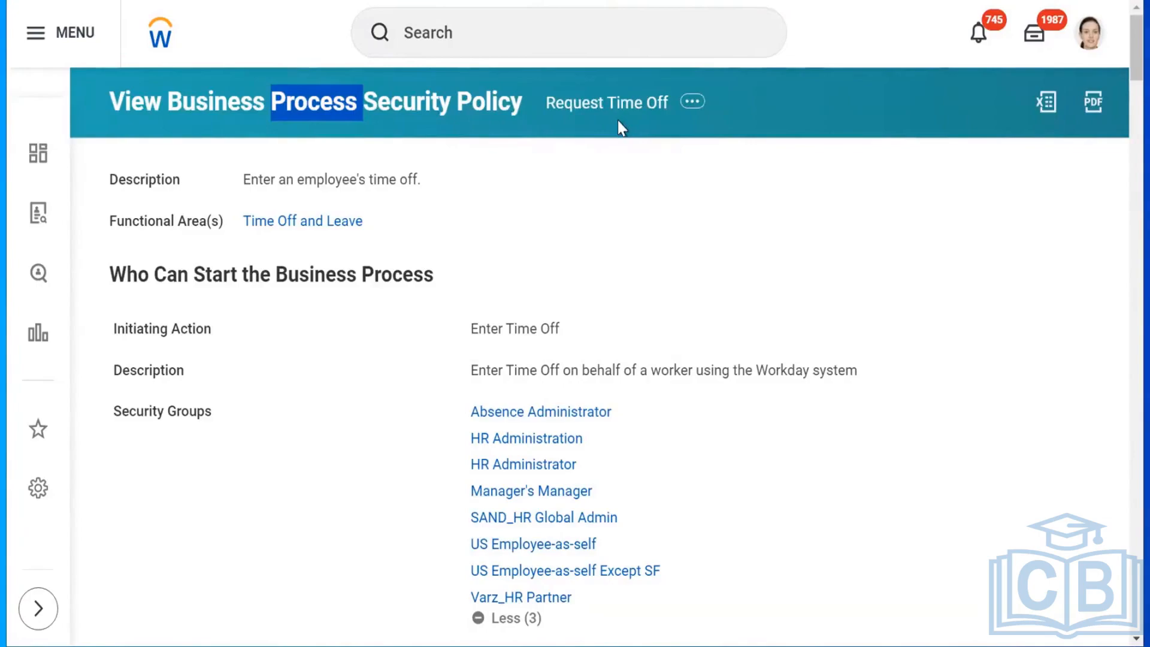
Rerun the recent 'bp:time off' search and open Request Time Off (Default Definition).
{"action": "left_click", "coordinate": [531, 20]}
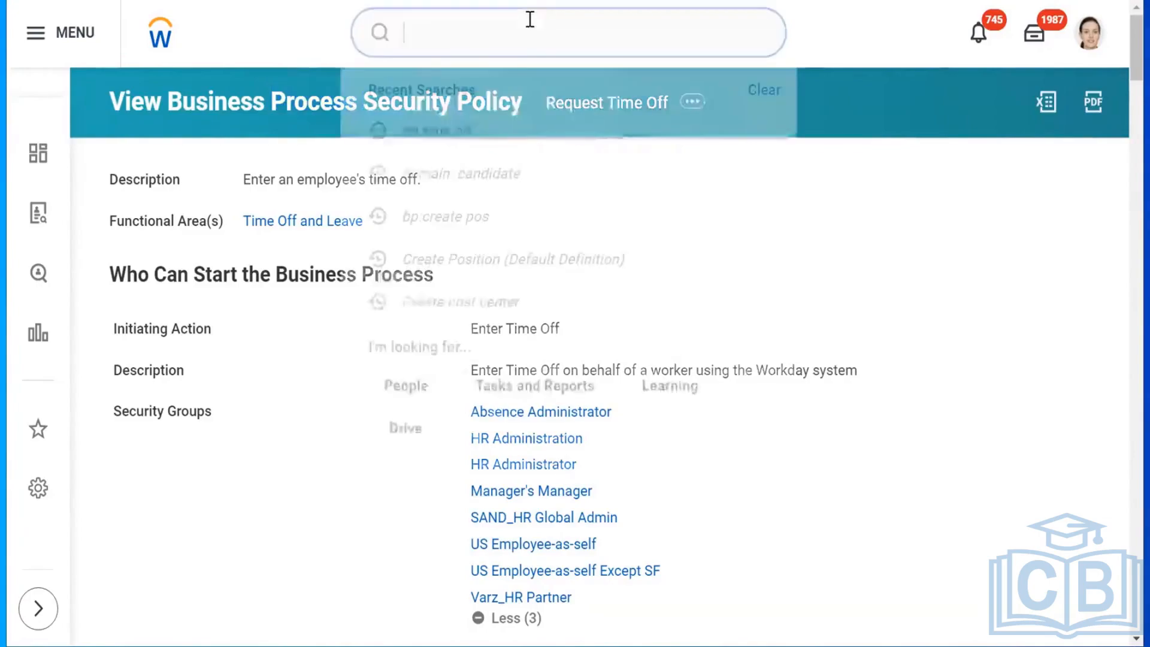
{"action": "left_click", "coordinate": [484, 132]}
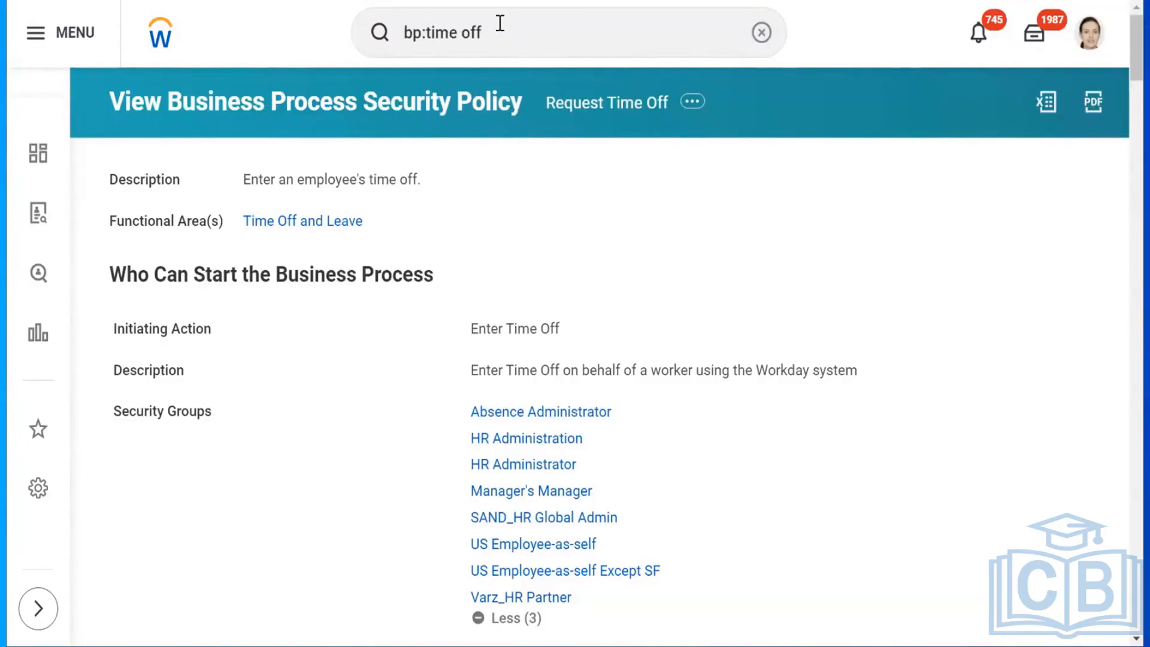
{"action": "left_click", "coordinate": [160, 35]}
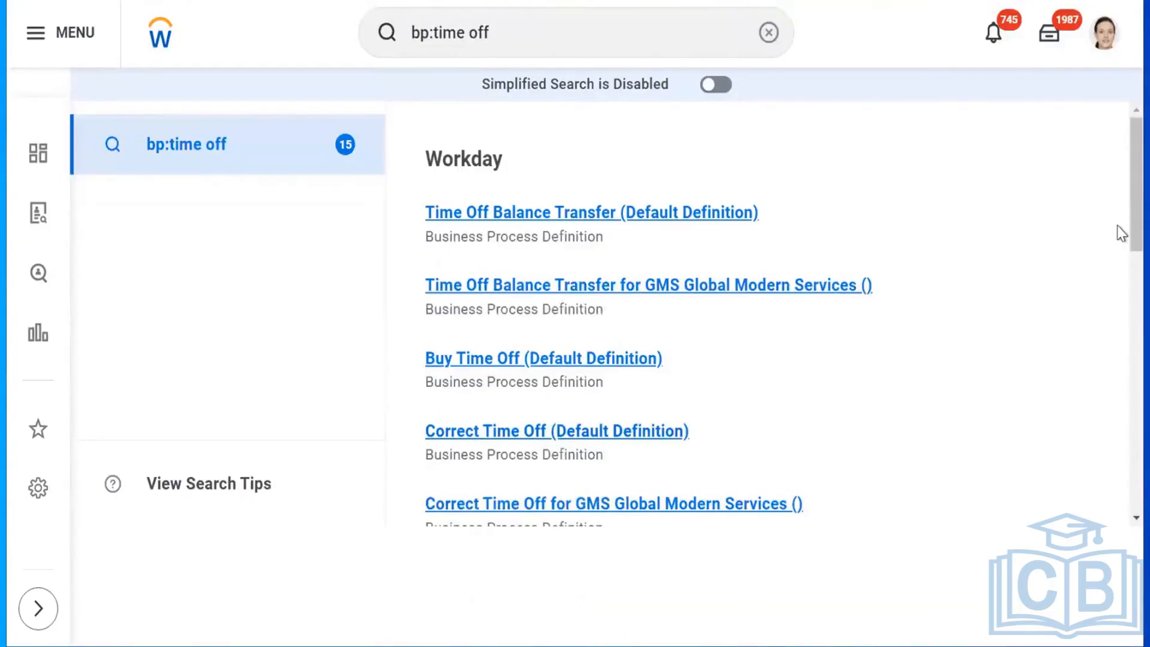
{"action": "scroll", "coordinate": [1118, 246], "scroll_direction": "down", "scroll_amount": 4}
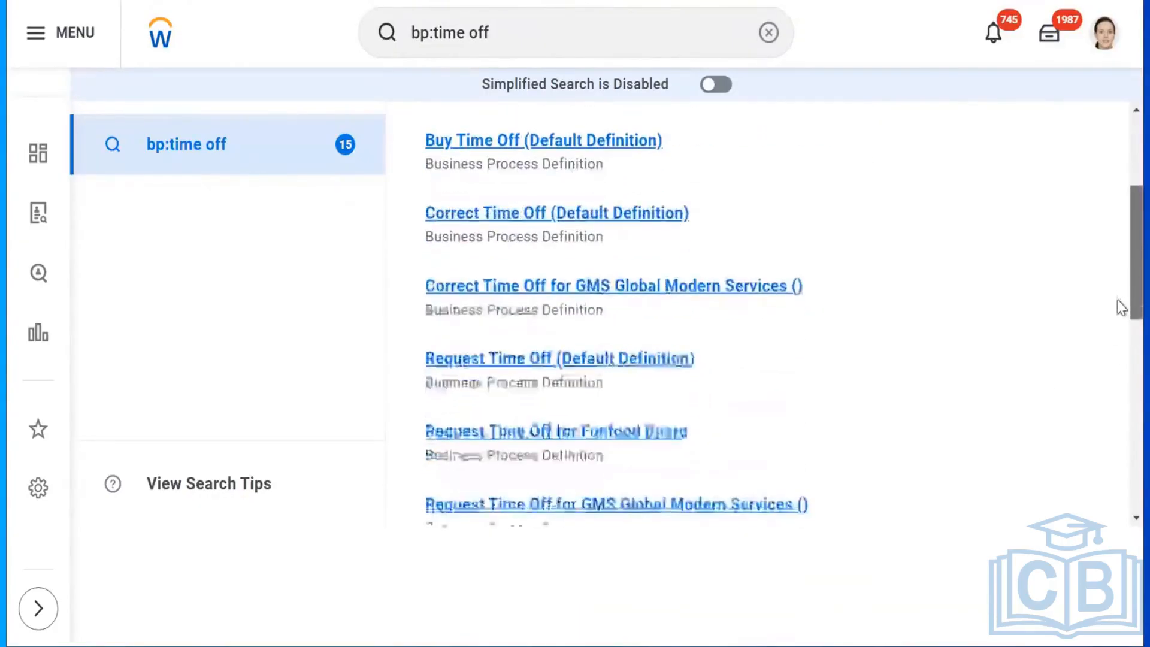
{"action": "mouse_move", "coordinate": [709, 335]}
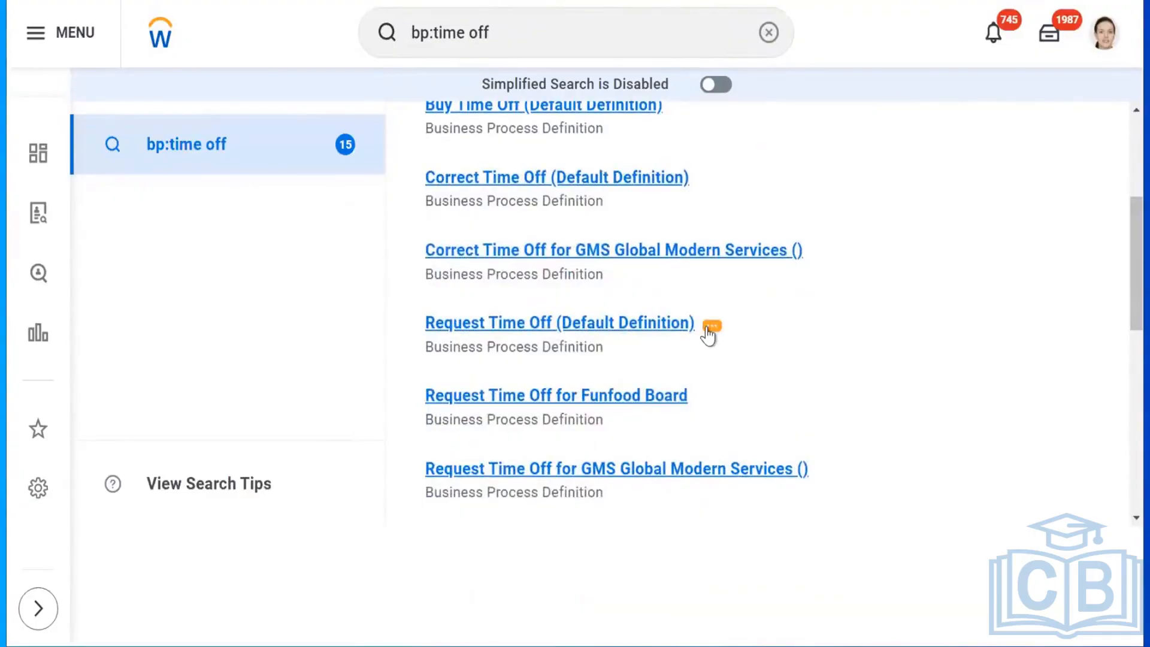
{"action": "left_click", "coordinate": [659, 333]}
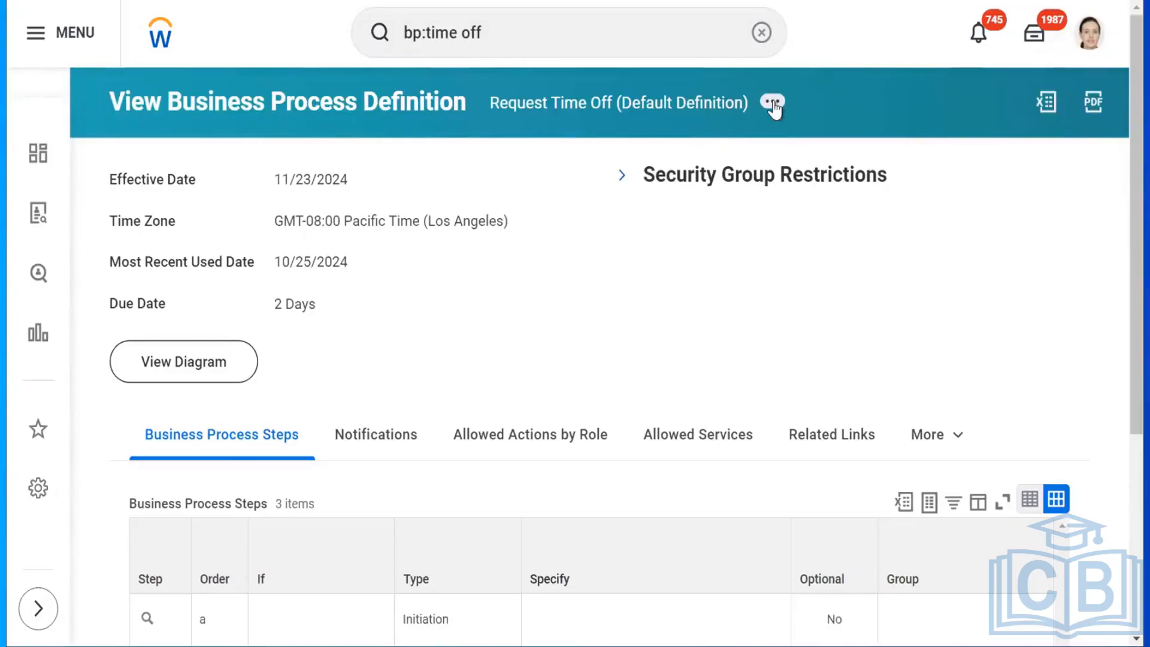
Edit the Request Time Off definition, accepting the 11/23/2024 effective date.
{"action": "left_click", "coordinate": [773, 103]}
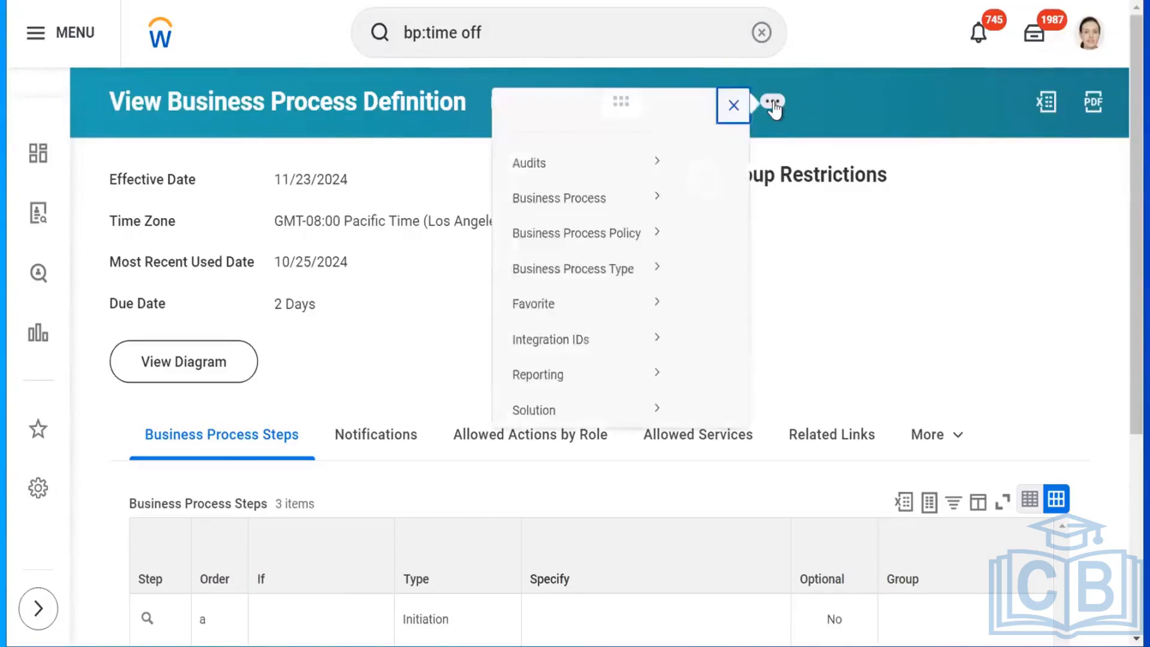
{"action": "mouse_move", "coordinate": [527, 213]}
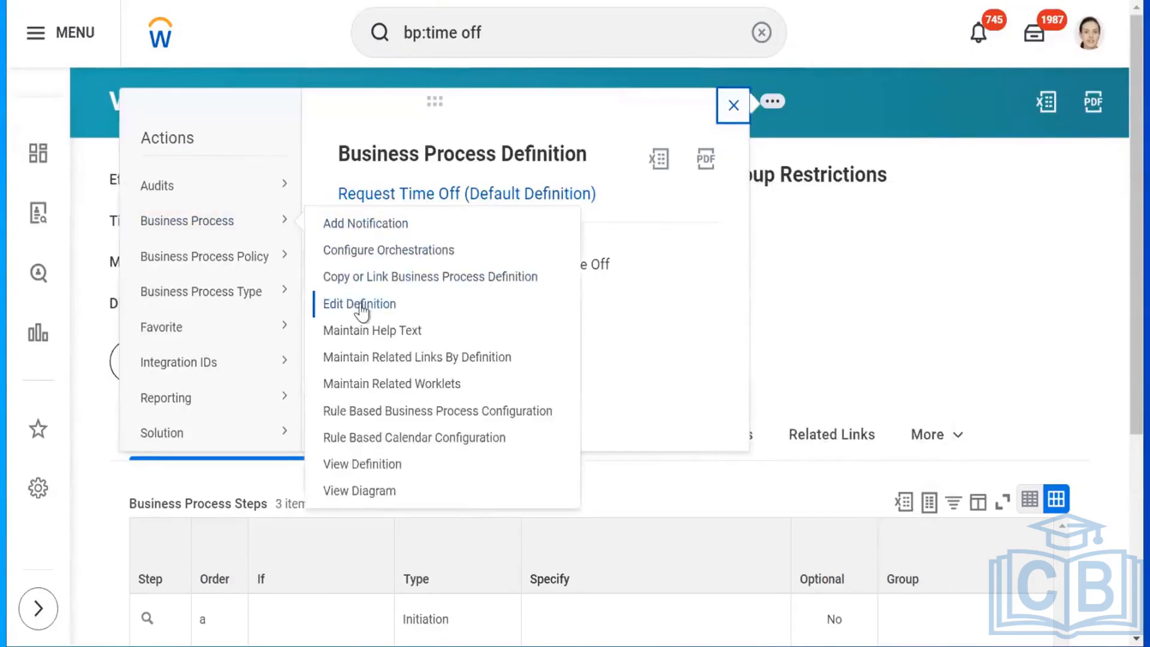
{"action": "left_click", "coordinate": [359, 305]}
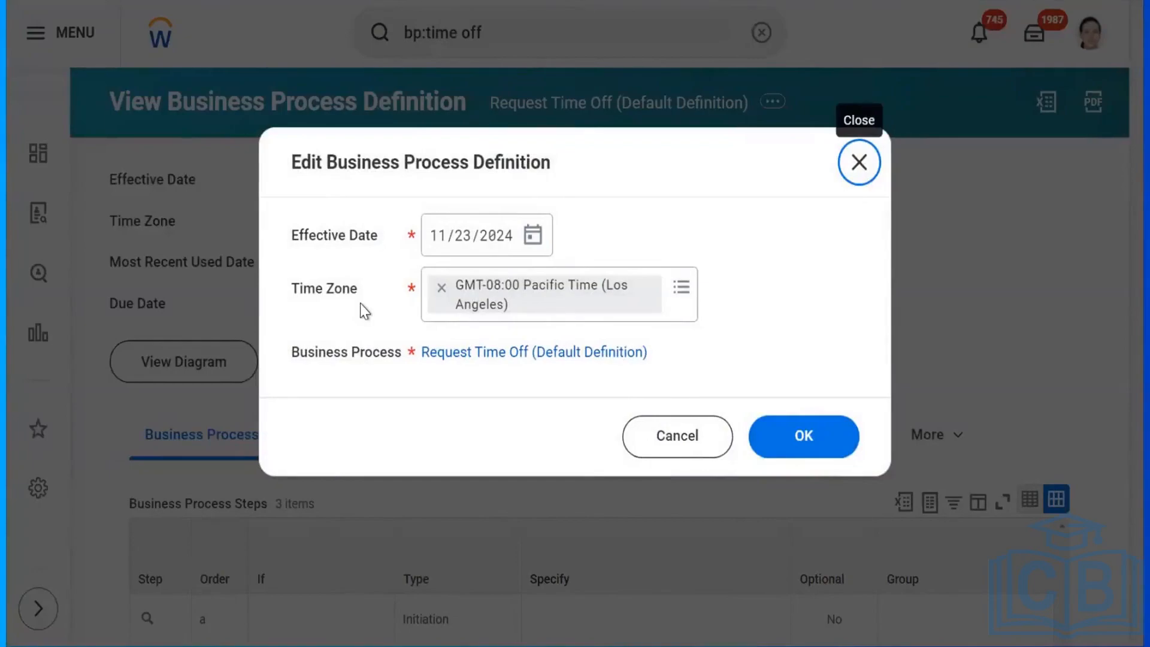
{"action": "left_click", "coordinate": [813, 428]}
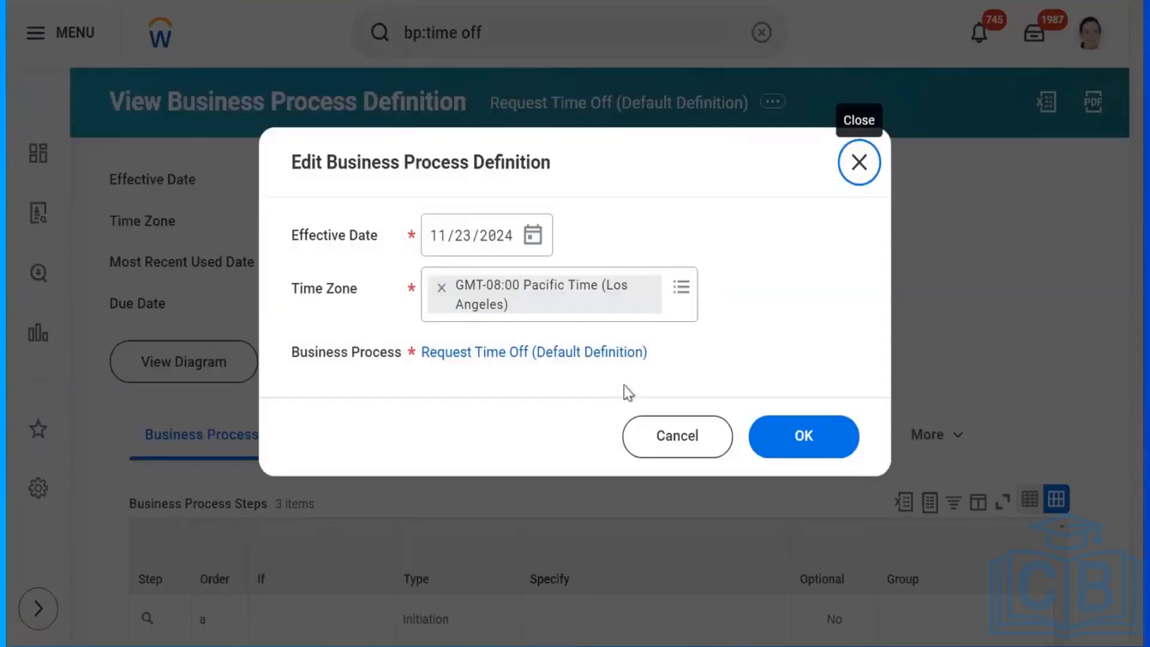
{"action": "left_click", "coordinate": [811, 428]}
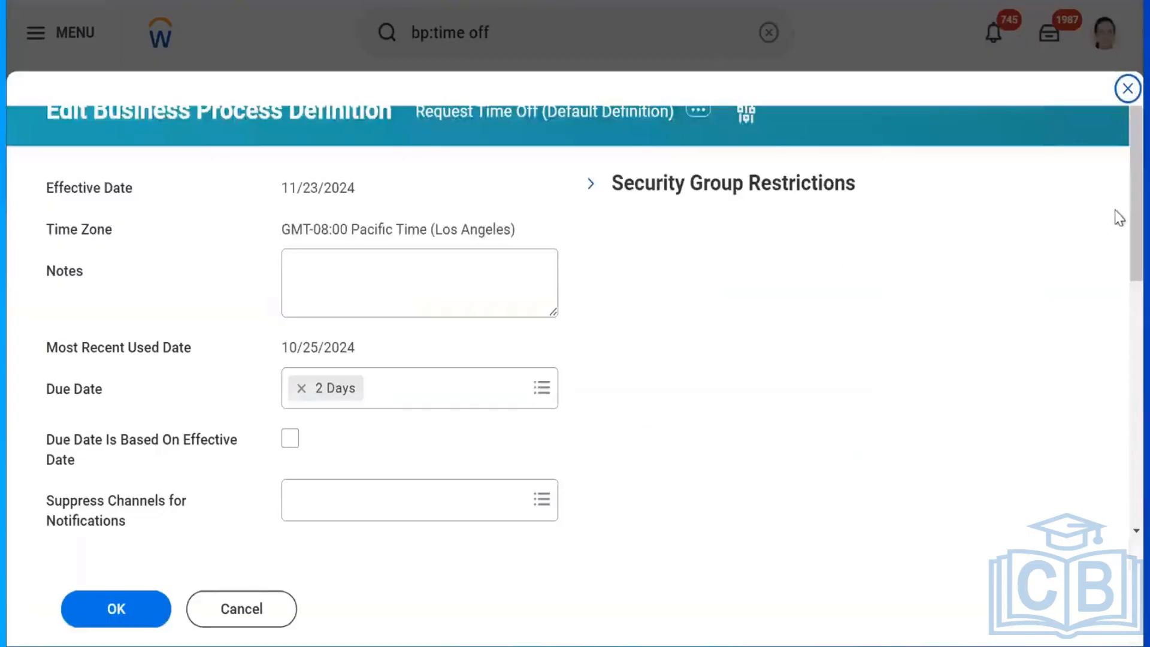
Search 'manager' in the approval step's Group prompt to review Manager's Manager, Project Manager and Management Chain.
{"action": "scroll", "coordinate": [1119, 319], "scroll_direction": "down", "scroll_amount": 10}
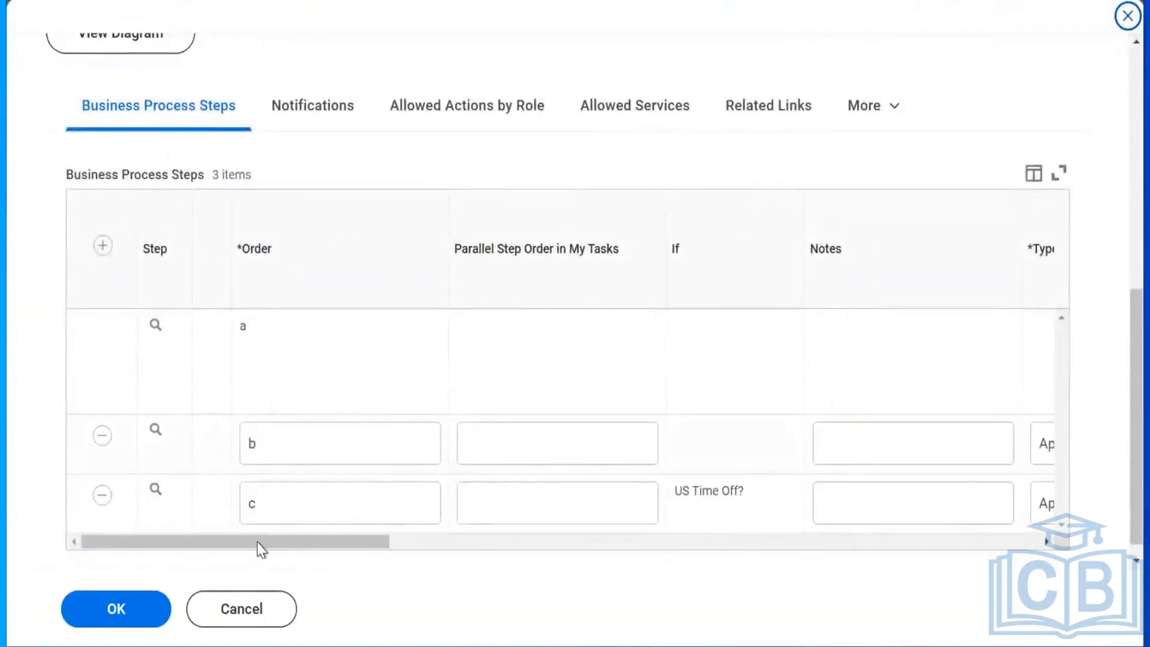
{"action": "left_click_drag", "start_coordinate": [353, 534], "coordinate": [575, 543]}
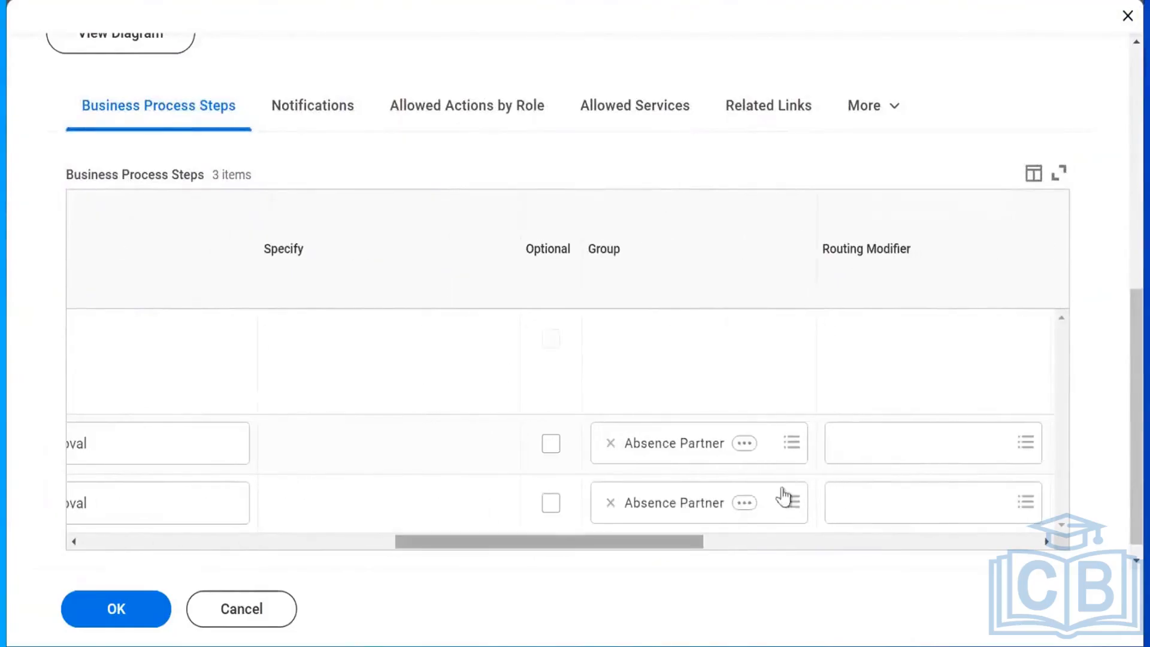
{"action": "left_click", "coordinate": [790, 444]}
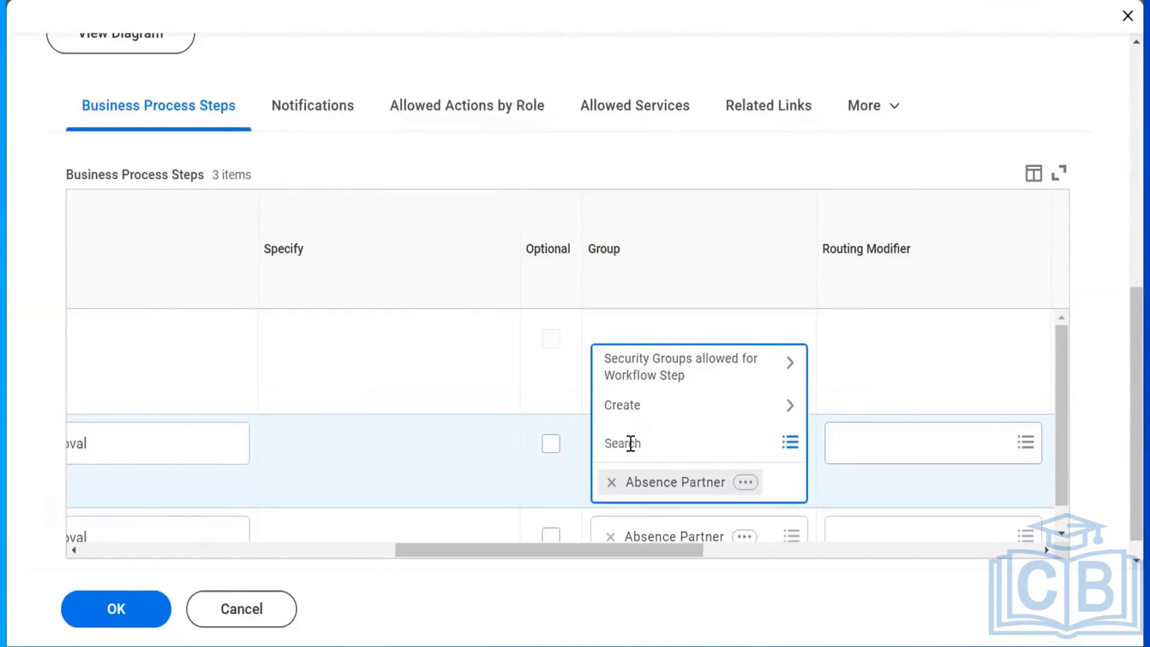
{"action": "type", "text": "manager"}
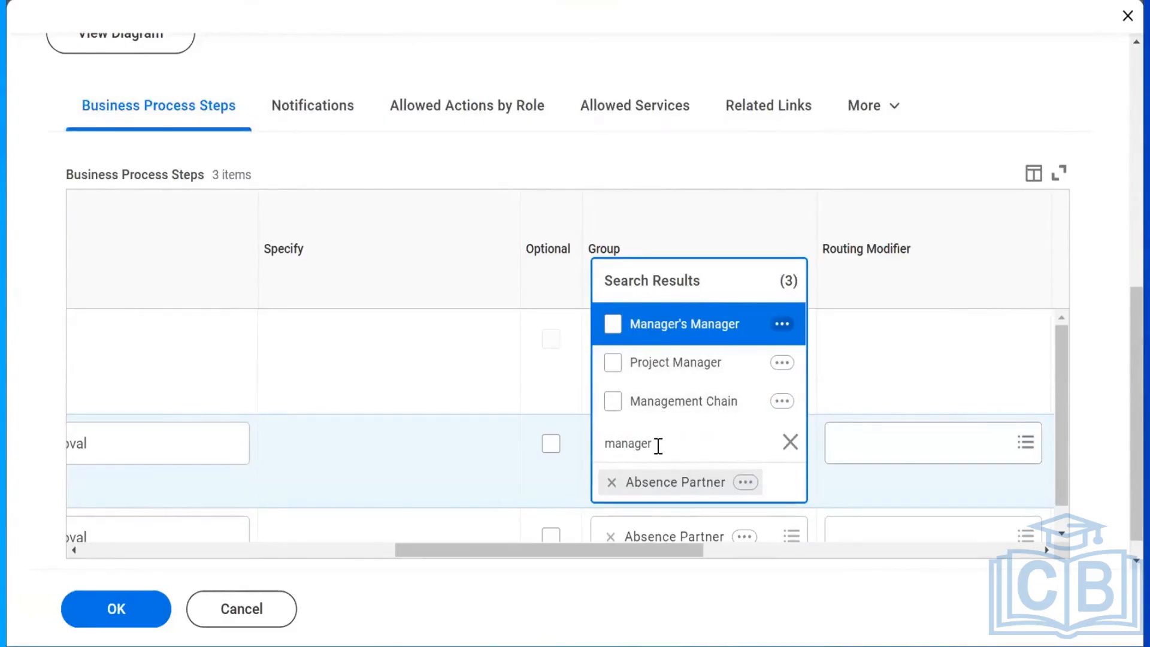
{"action": "left_click", "coordinate": [658, 447]}
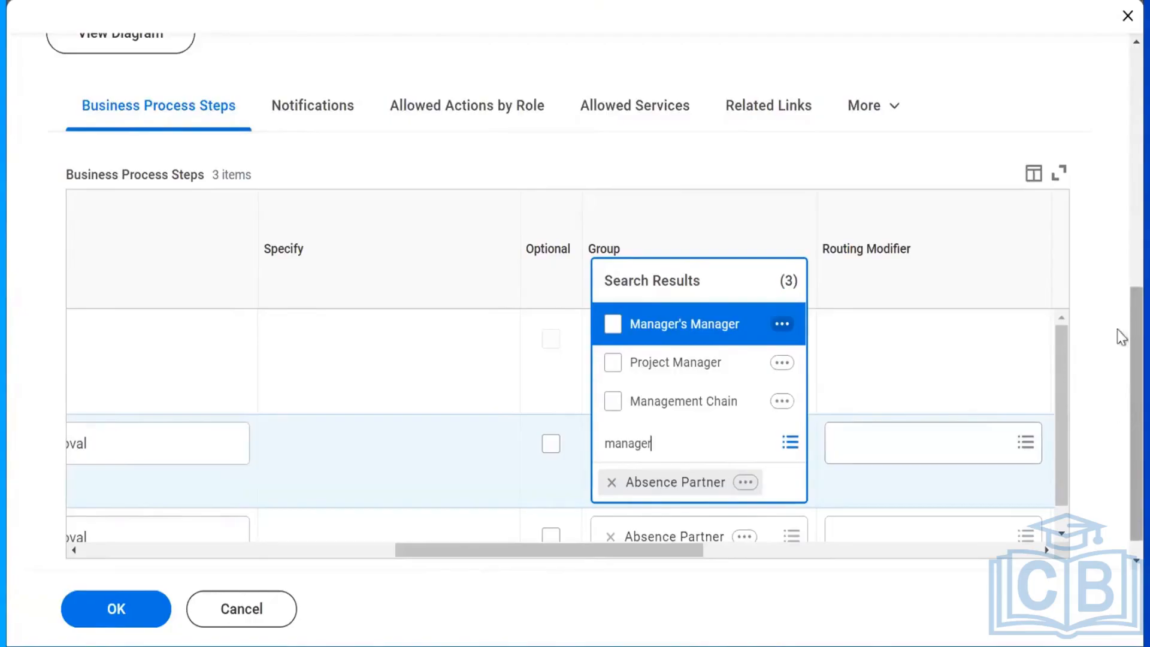
{"action": "scroll", "coordinate": [1120, 331], "scroll_direction": "up", "scroll_amount": 8}
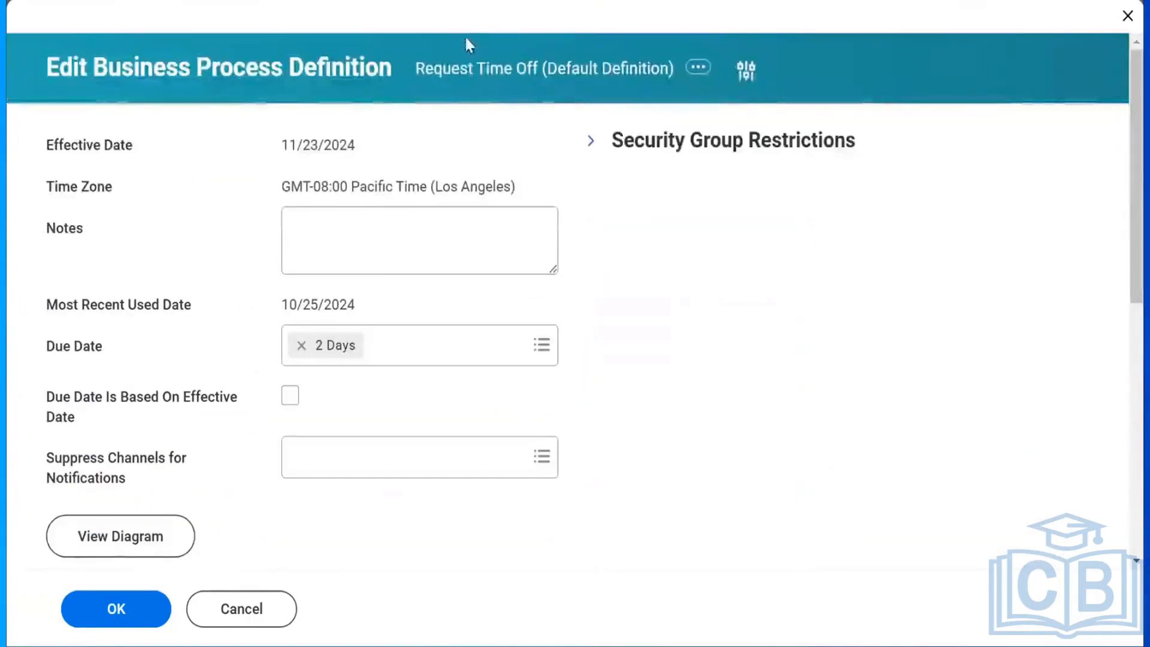
{"action": "left_click", "coordinate": [697, 72]}
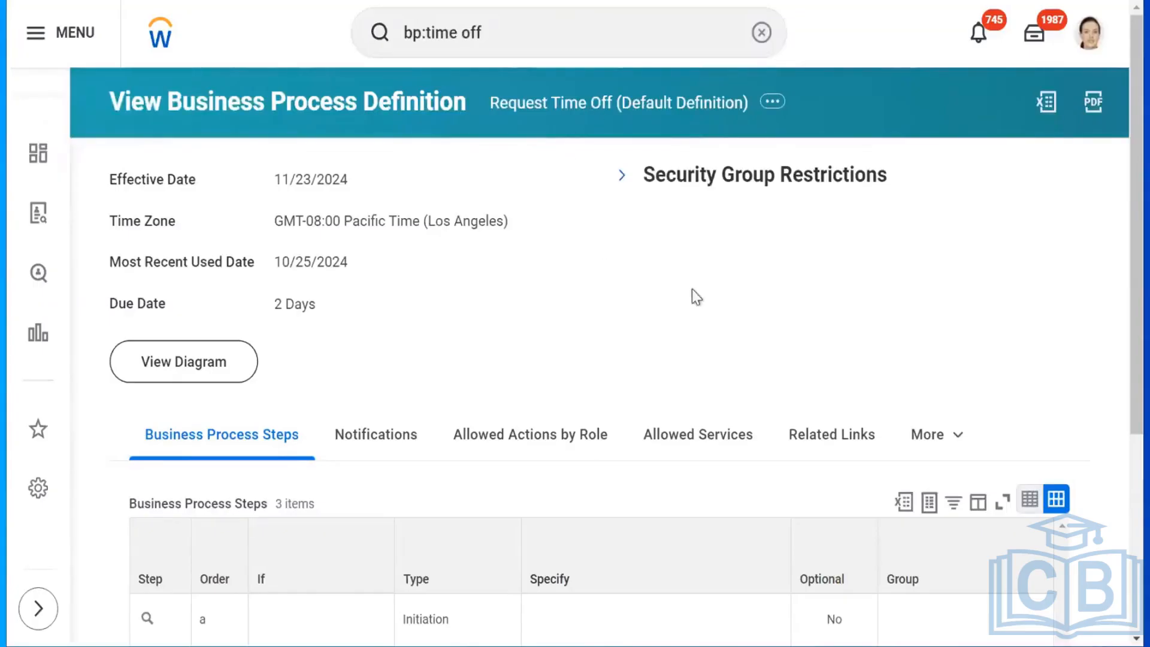
View the Business Process Policy of the Request Time Off definition from its related actions.
{"action": "scroll", "coordinate": [1122, 296], "scroll_direction": "down", "scroll_amount": 1}
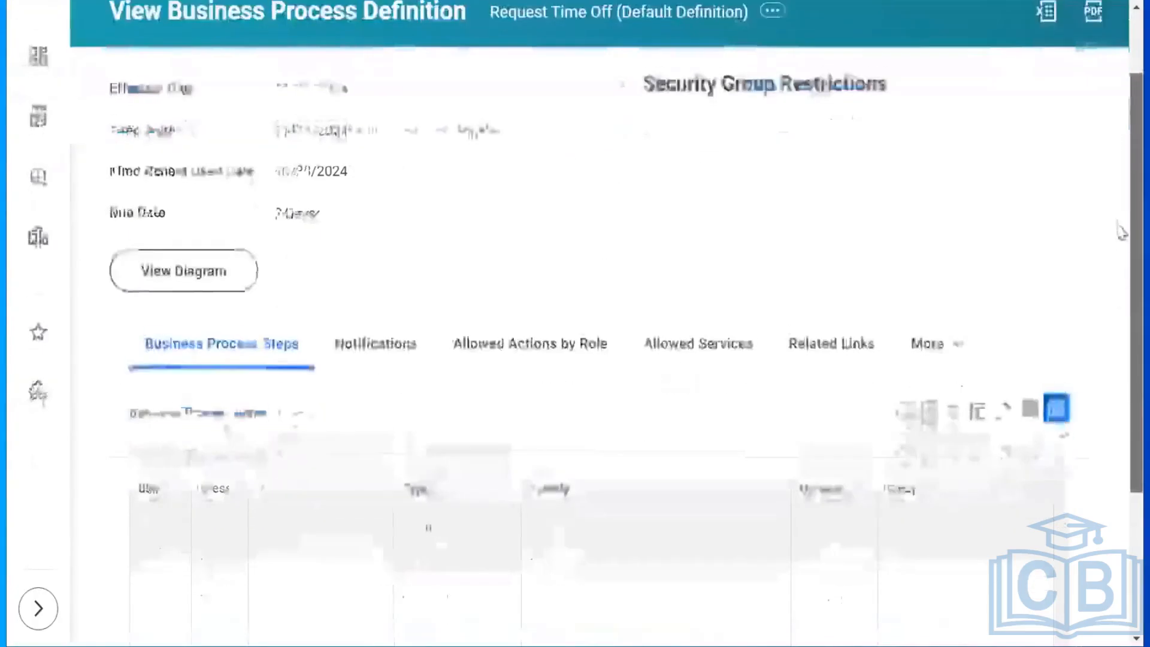
{"action": "scroll", "coordinate": [803, 205], "scroll_direction": "up", "scroll_amount": 1}
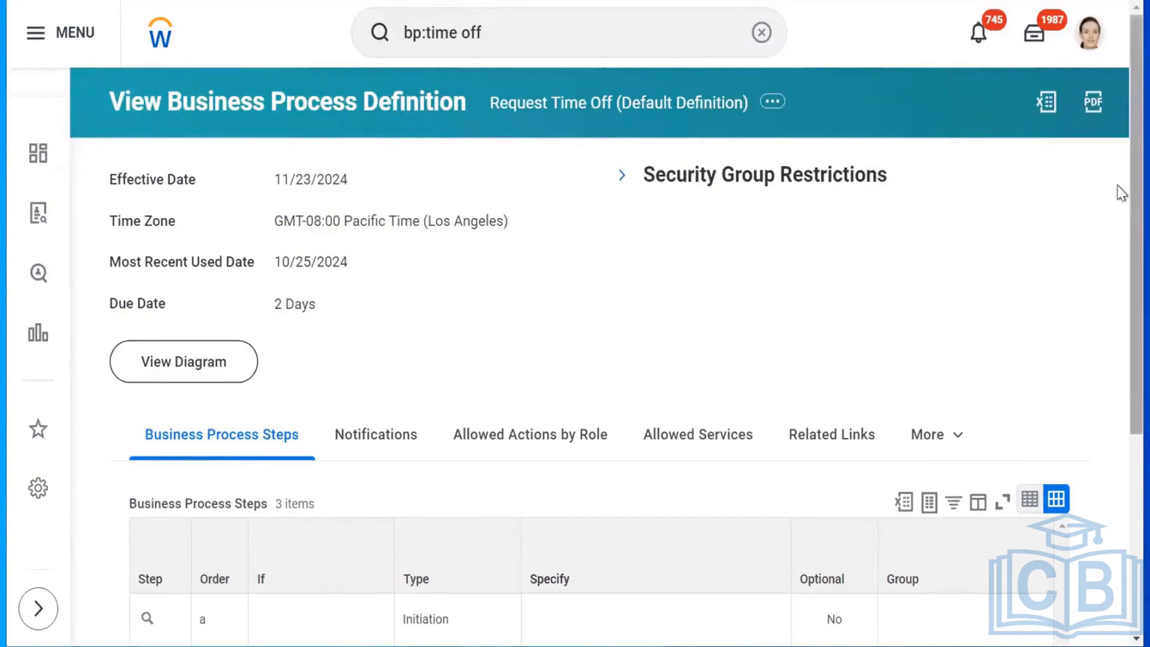
{"action": "scroll", "coordinate": [1117, 256], "scroll_direction": "down", "scroll_amount": 2}
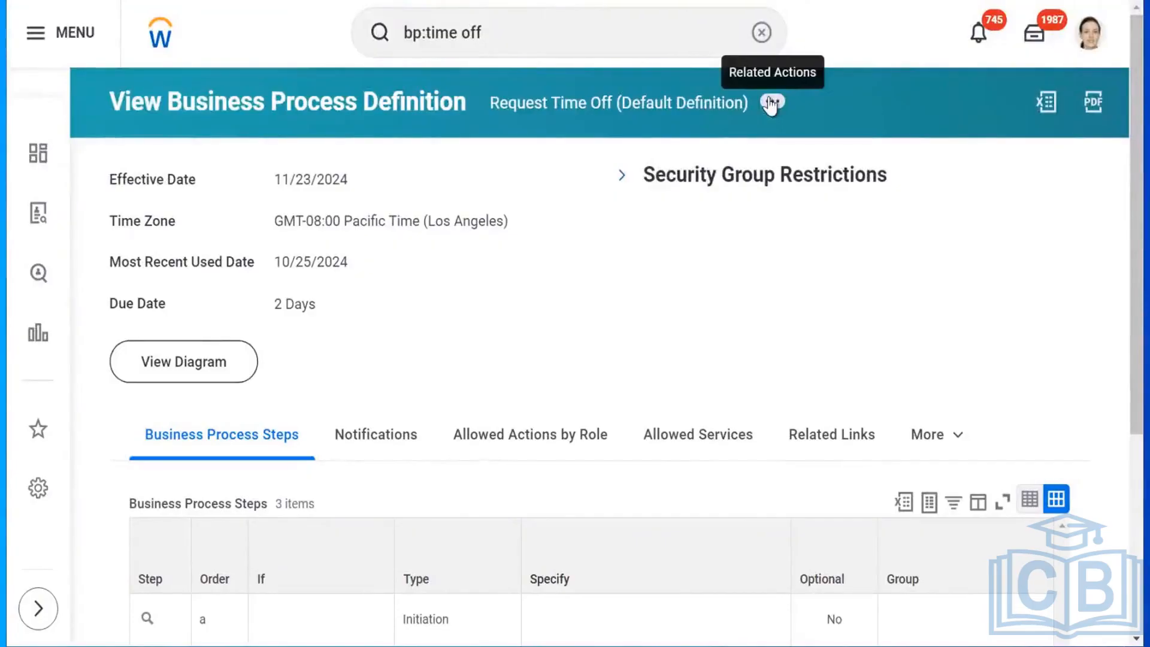
{"action": "left_click", "coordinate": [772, 103]}
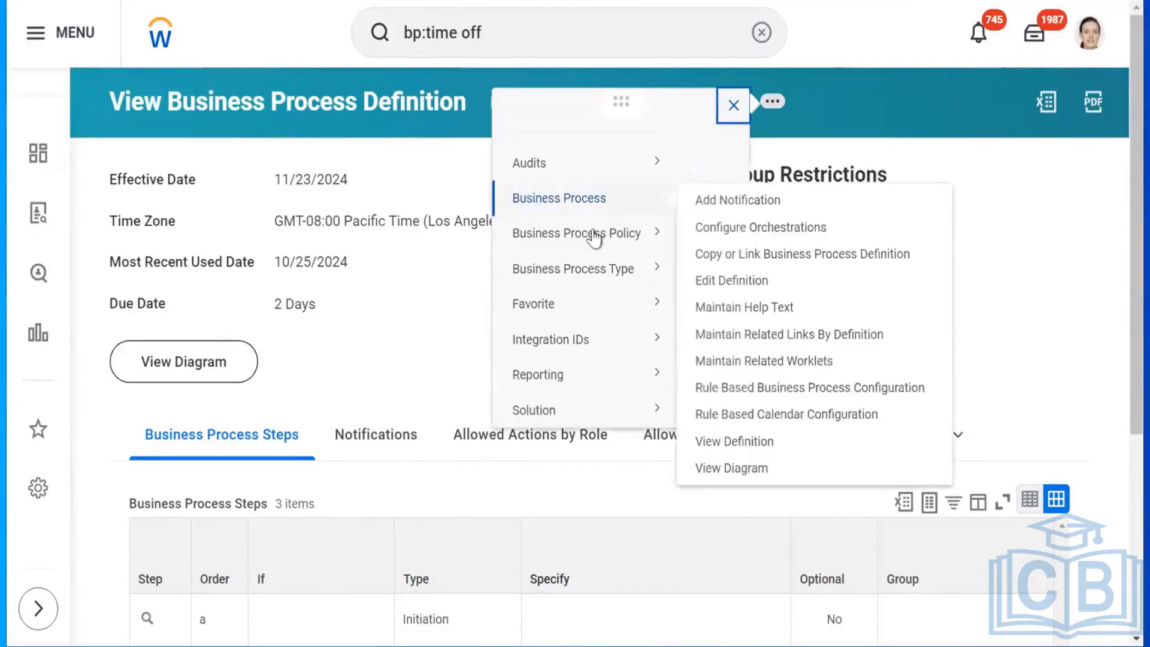
{"action": "mouse_move", "coordinate": [593, 234]}
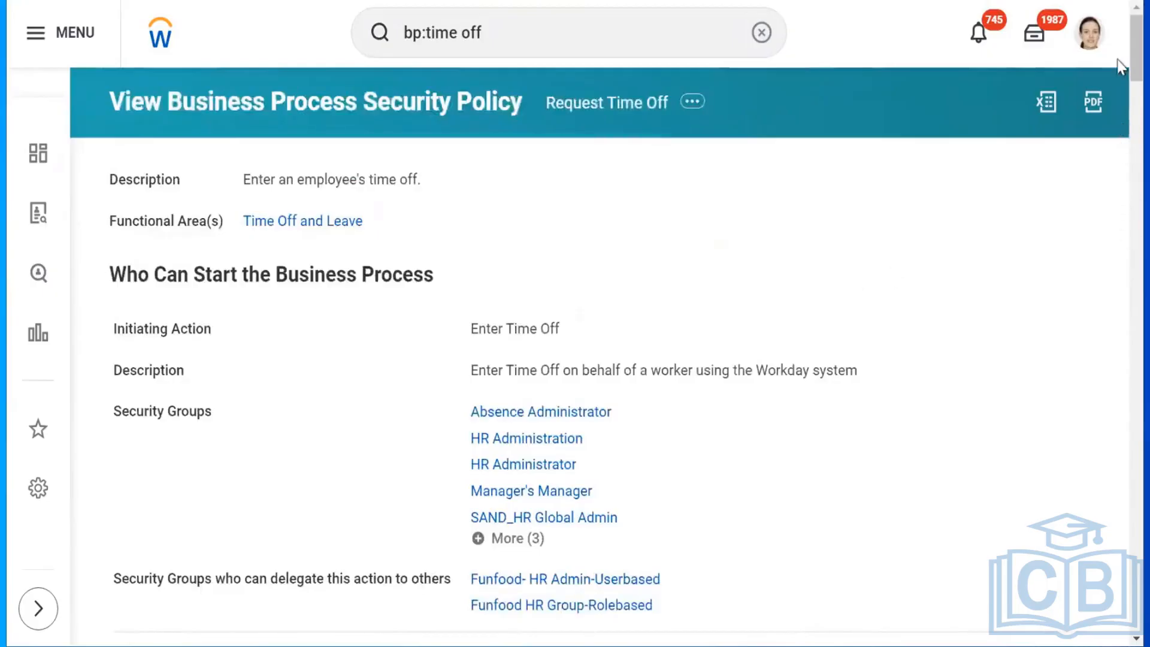
Expand all 28 groups permitted to Approve the entire business process, then return to the top.
{"action": "scroll", "coordinate": [1121, 150], "scroll_direction": "down", "scroll_amount": 15}
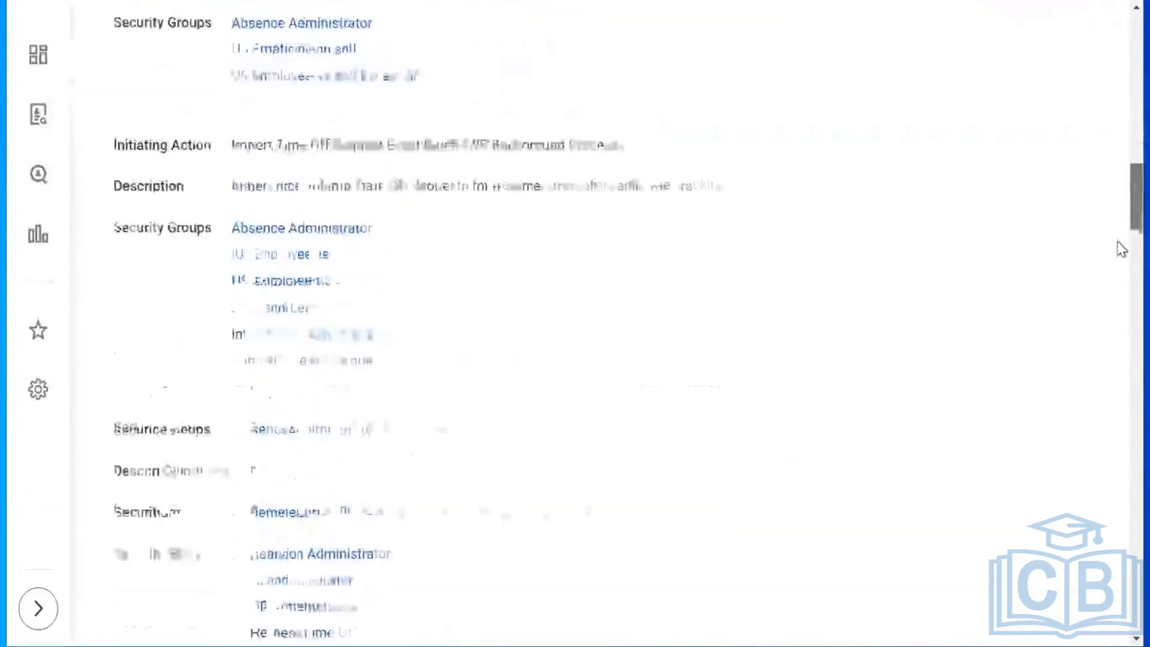
{"action": "scroll", "coordinate": [1121, 249], "scroll_direction": "down", "scroll_amount": 10}
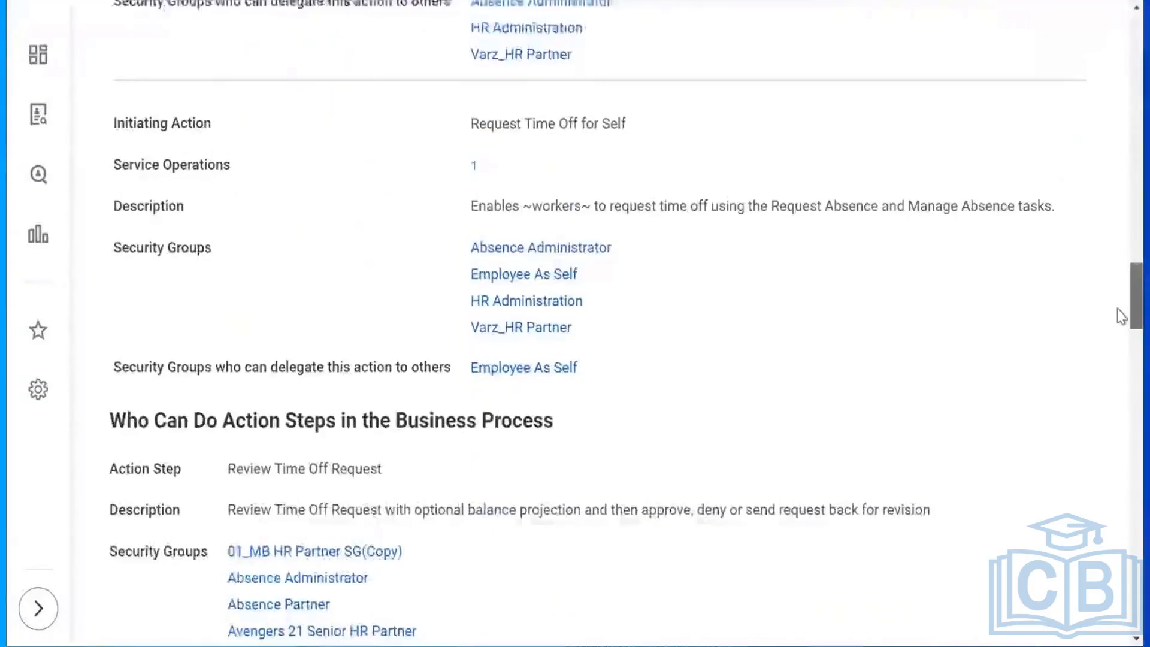
{"action": "scroll", "coordinate": [1122, 316], "scroll_direction": "down", "scroll_amount": 10}
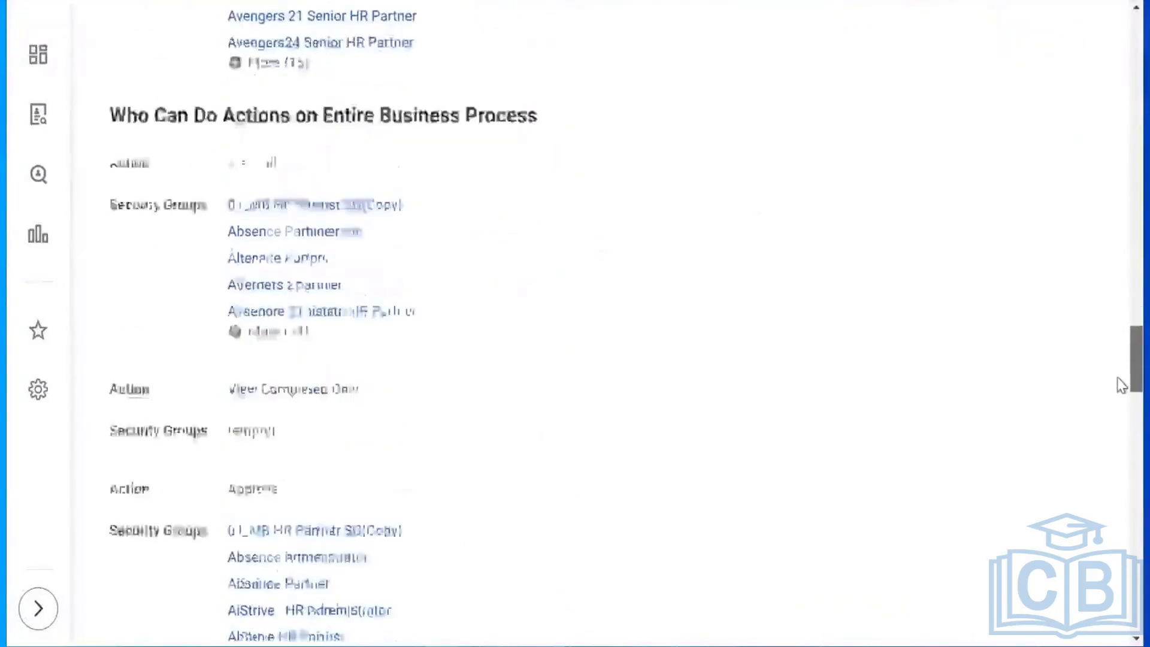
{"action": "scroll", "coordinate": [1121, 385], "scroll_direction": "down", "scroll_amount": 3}
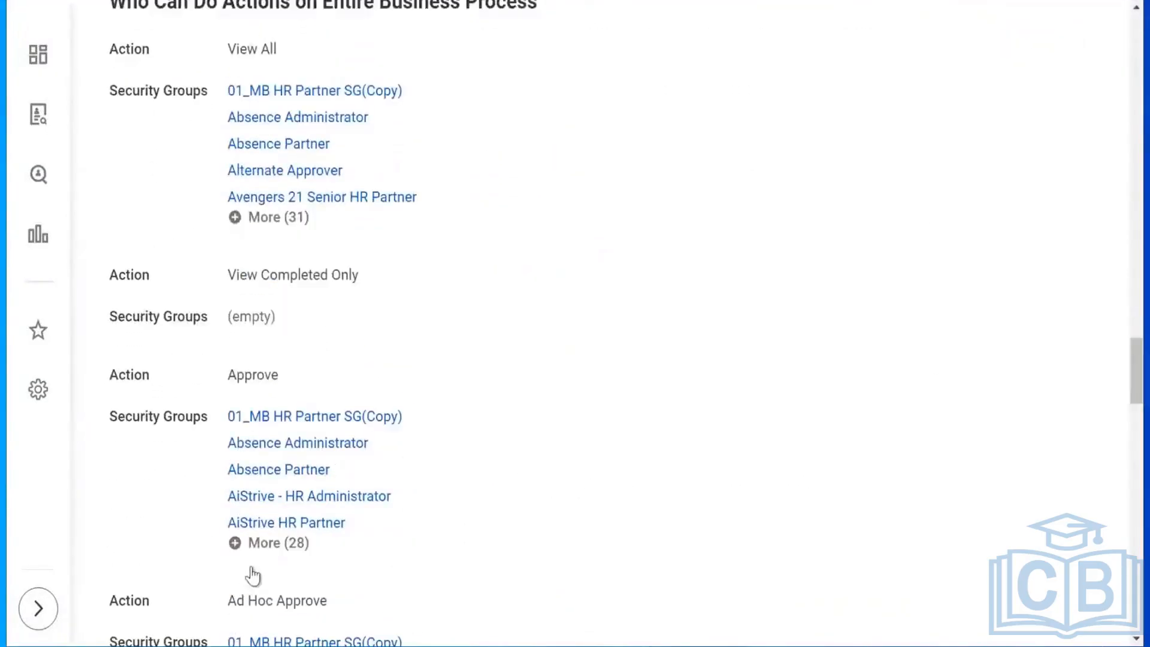
{"action": "left_click", "coordinate": [265, 542]}
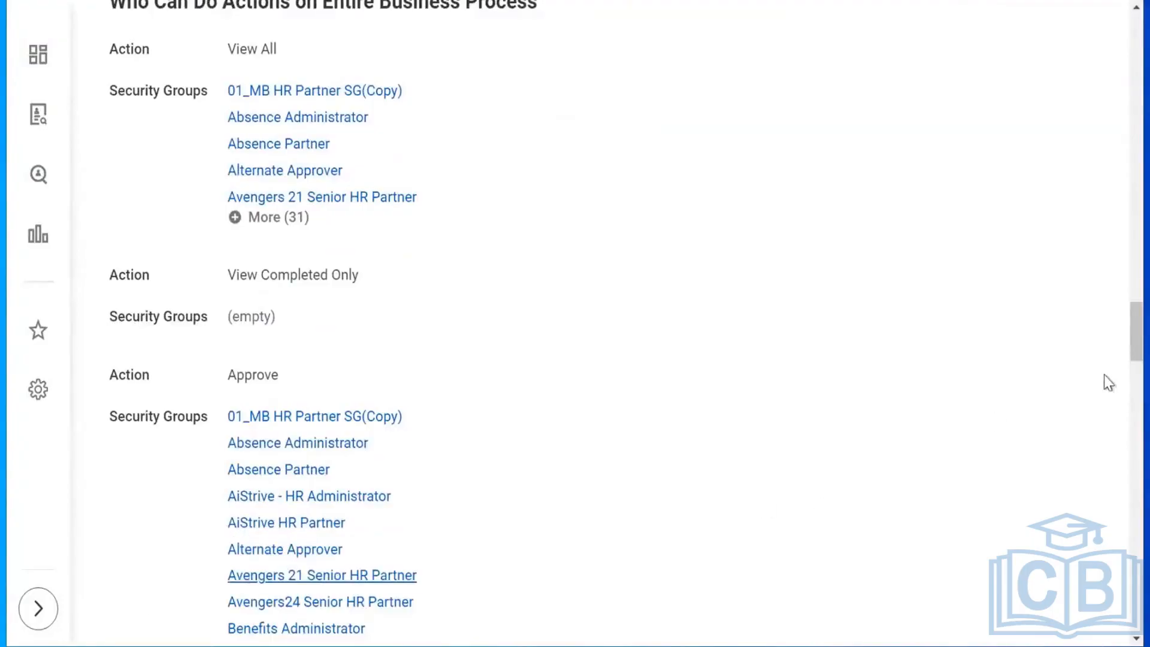
{"action": "left_click_drag", "start_coordinate": [1118, 317], "coordinate": [1119, 369]}
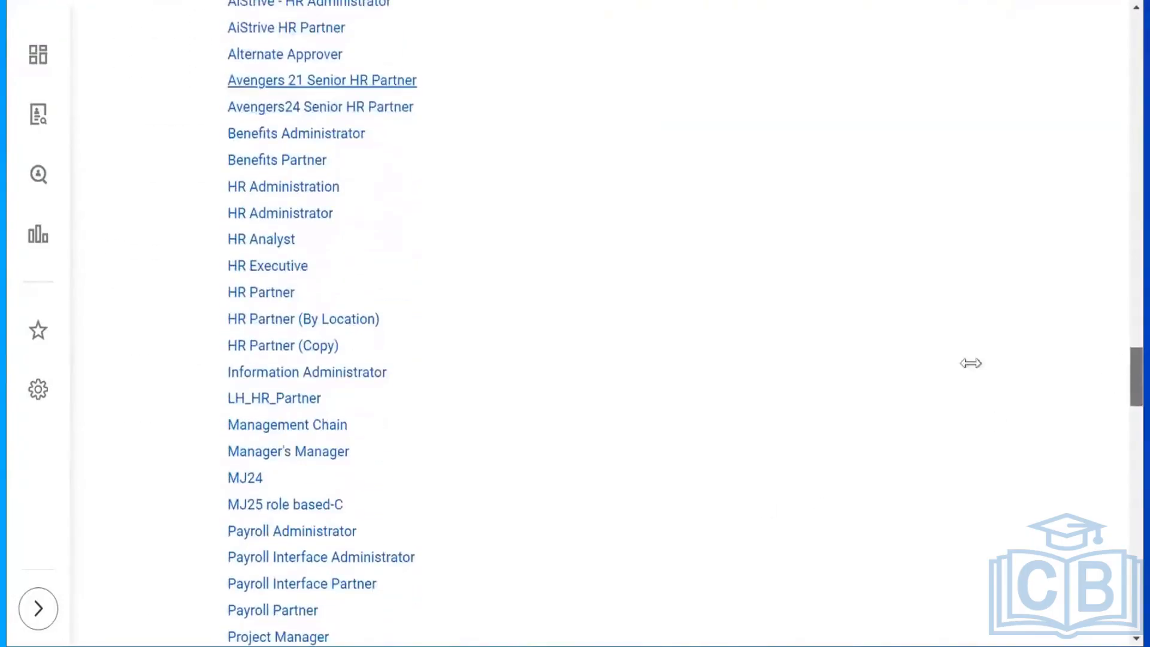
{"action": "mouse_move", "coordinate": [366, 426]}
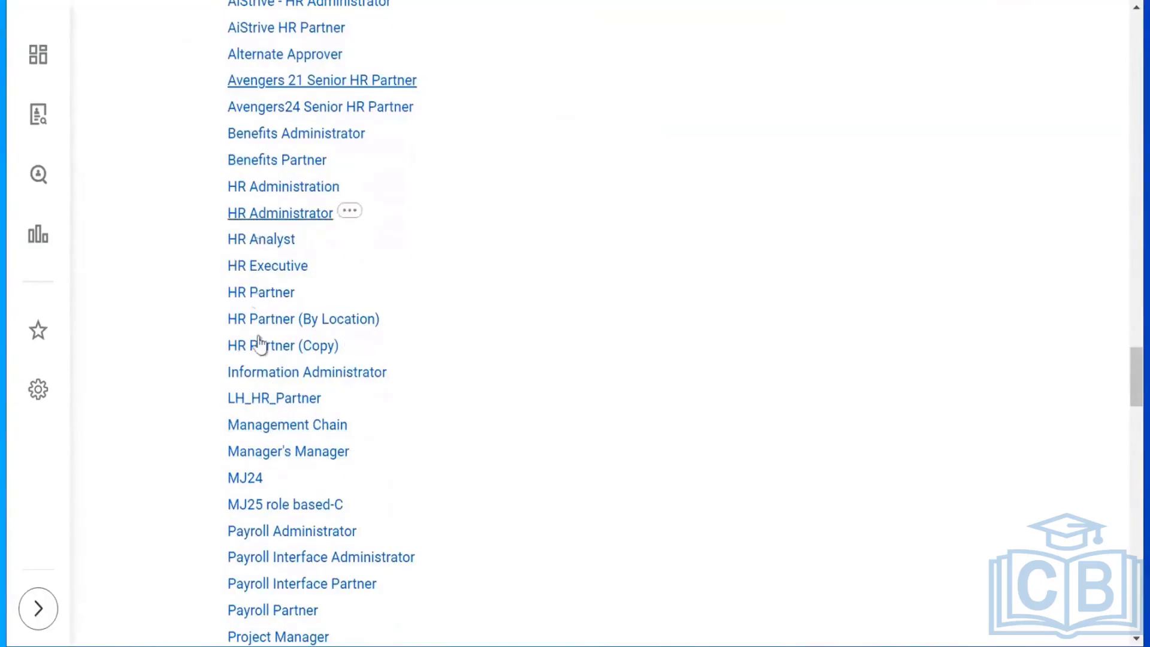
{"action": "mouse_move", "coordinate": [1122, 378]}
{"action": "left_mouse_down"}
{"action": "mouse_move", "coordinate": [1122, 314]}
{"action": "mouse_move", "coordinate": [1121, 361]}
{"action": "left_mouse_up"}
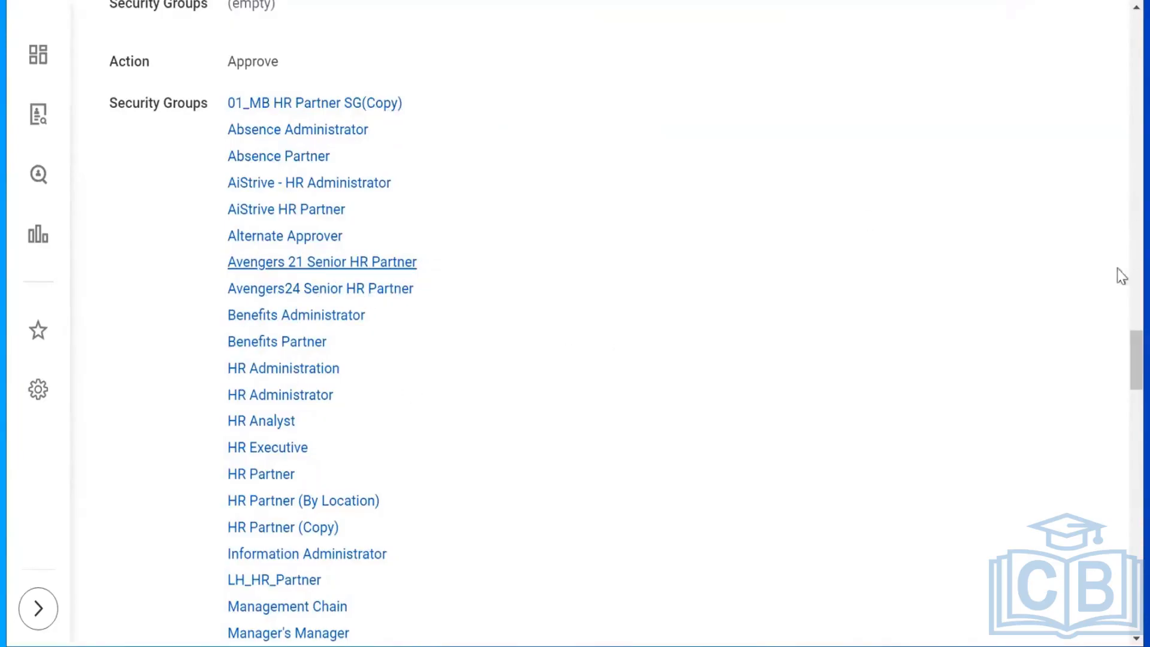
{"action": "left_click_drag", "start_coordinate": [1131, 360], "coordinate": [1125, 3]}
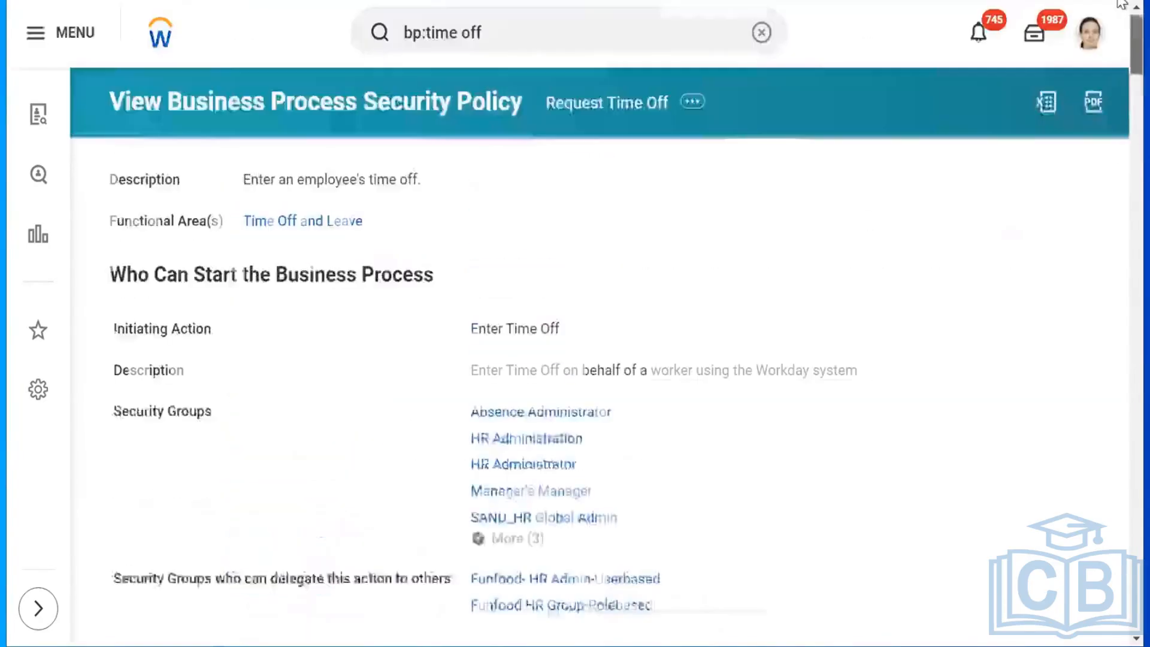
Return to the Workday home page and open your own worker profile from the avatar menu.
{"action": "left_click", "coordinate": [160, 34]}
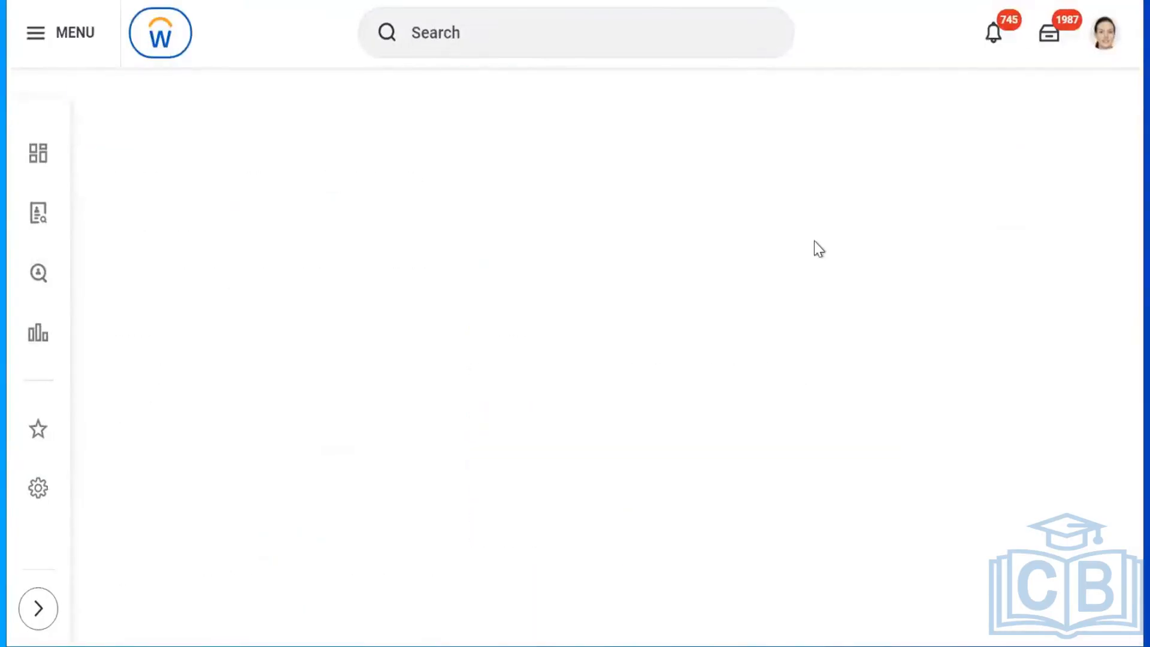
{"action": "left_click", "coordinate": [462, 30]}
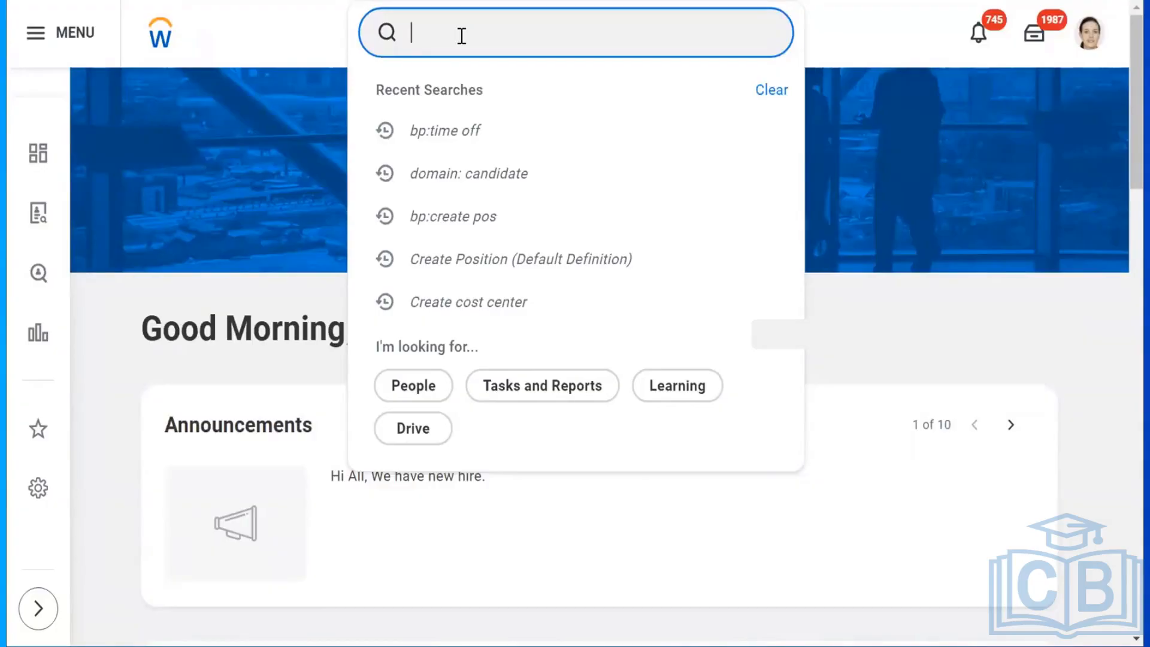
{"action": "left_click", "coordinate": [1092, 43]}
{"action": "left_click", "coordinate": [956, 258]}
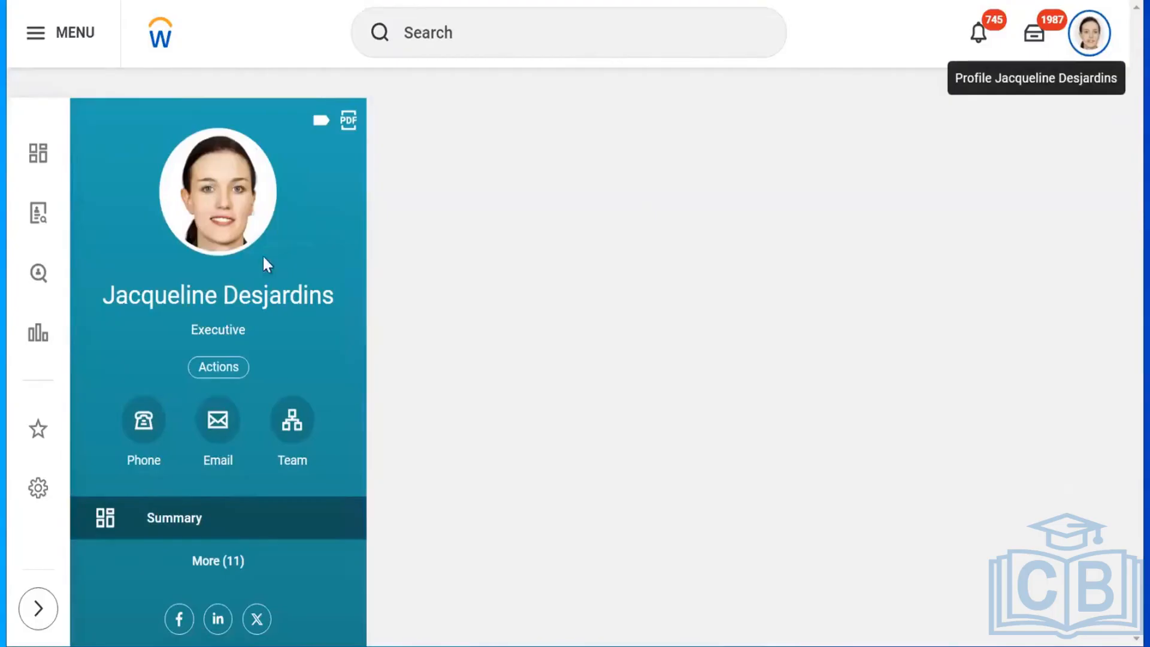
Launch View Time Off Results by Period from the profile's Actions > Time and Absence menu.
{"action": "left_click", "coordinate": [218, 366]}
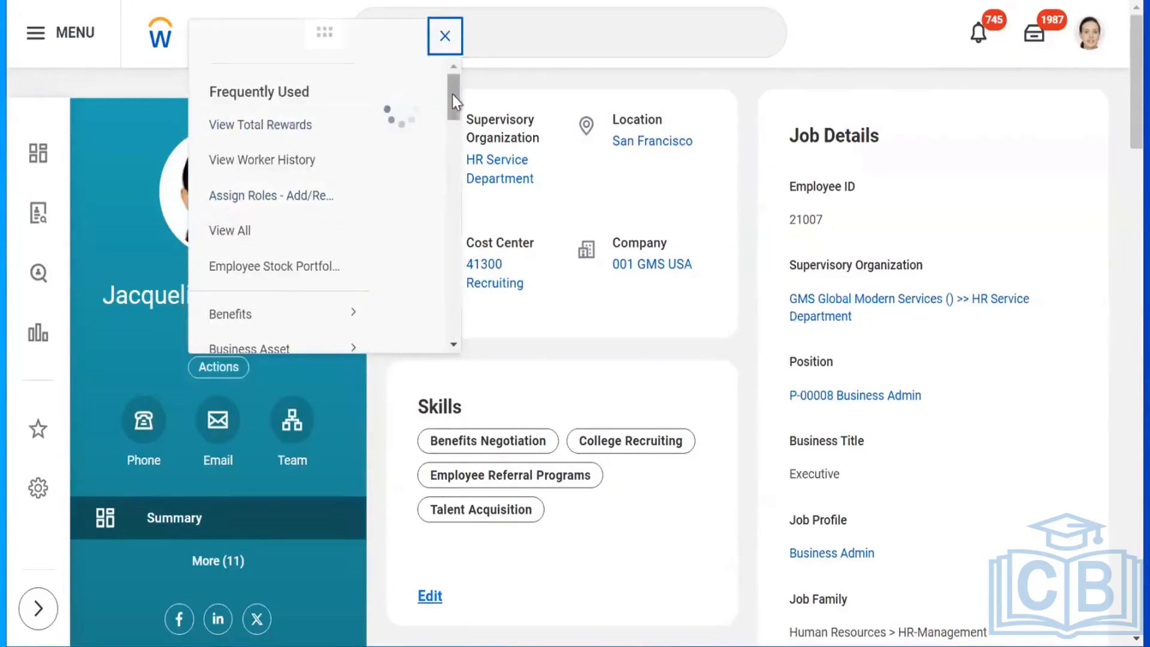
{"action": "mouse_move", "coordinate": [452, 95]}
{"action": "left_mouse_down"}
{"action": "mouse_move", "coordinate": [451, 112]}
{"action": "mouse_move", "coordinate": [444, 95]}
{"action": "left_mouse_up"}
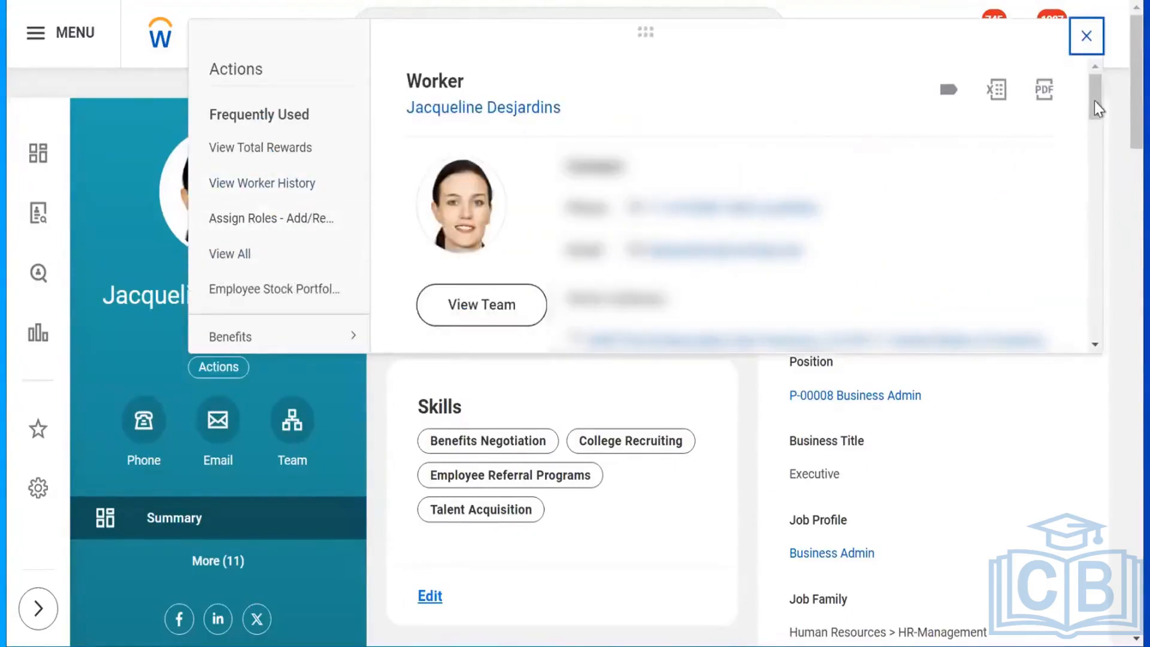
{"action": "left_click_drag", "start_coordinate": [1099, 109], "coordinate": [1105, 229]}
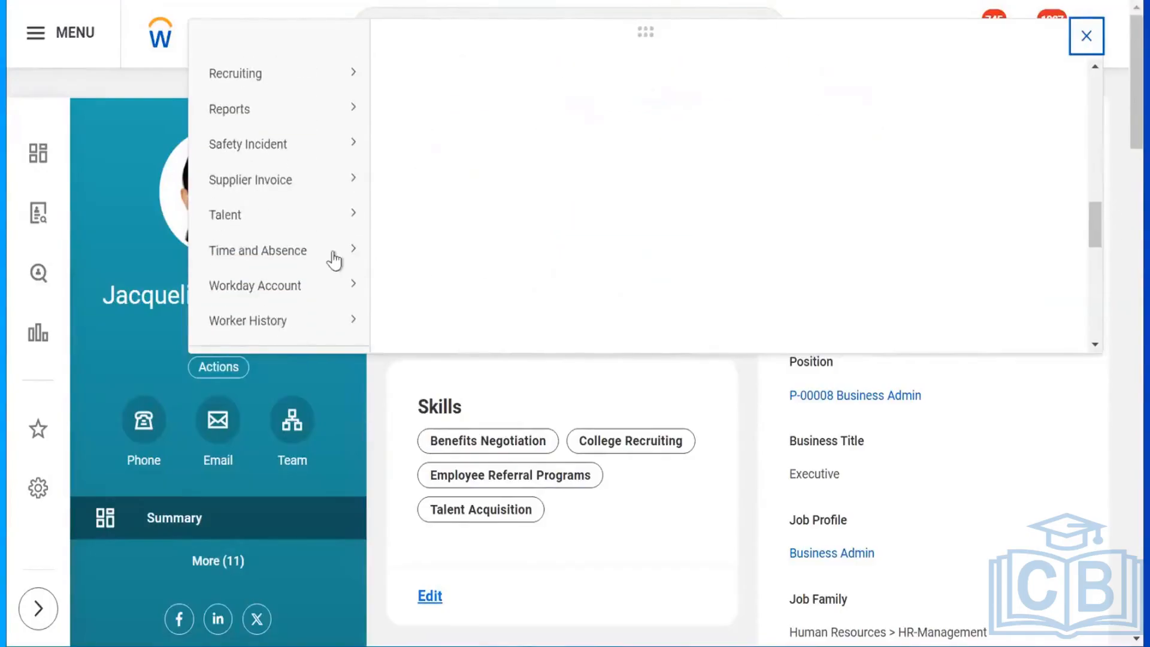
{"action": "mouse_move", "coordinate": [322, 259]}
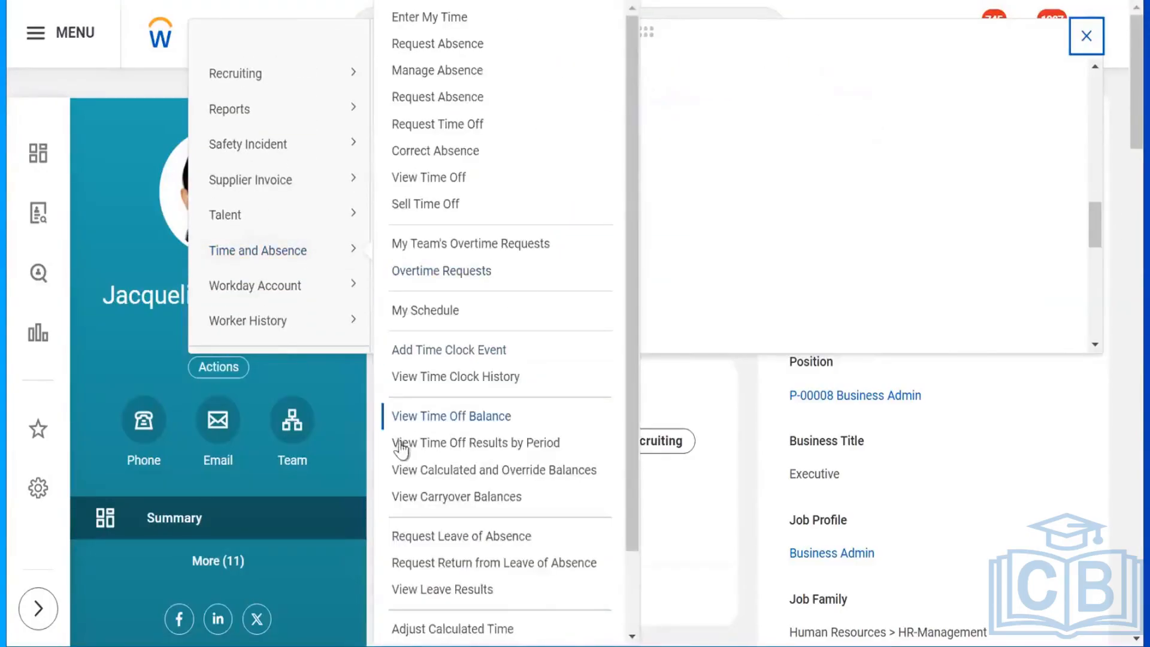
{"action": "left_click", "coordinate": [493, 443]}
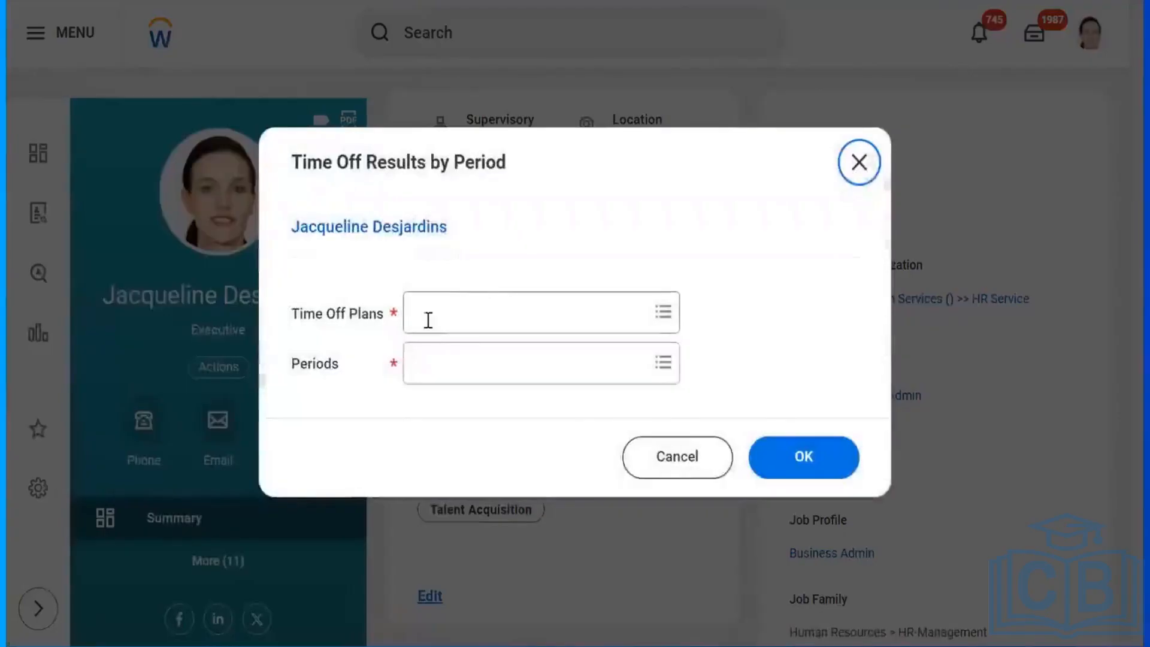
Search 'vac' in Time Off Plans, select the lowercase vacation plan, and bring up the Periods list.
{"action": "left_click", "coordinate": [428, 320]}
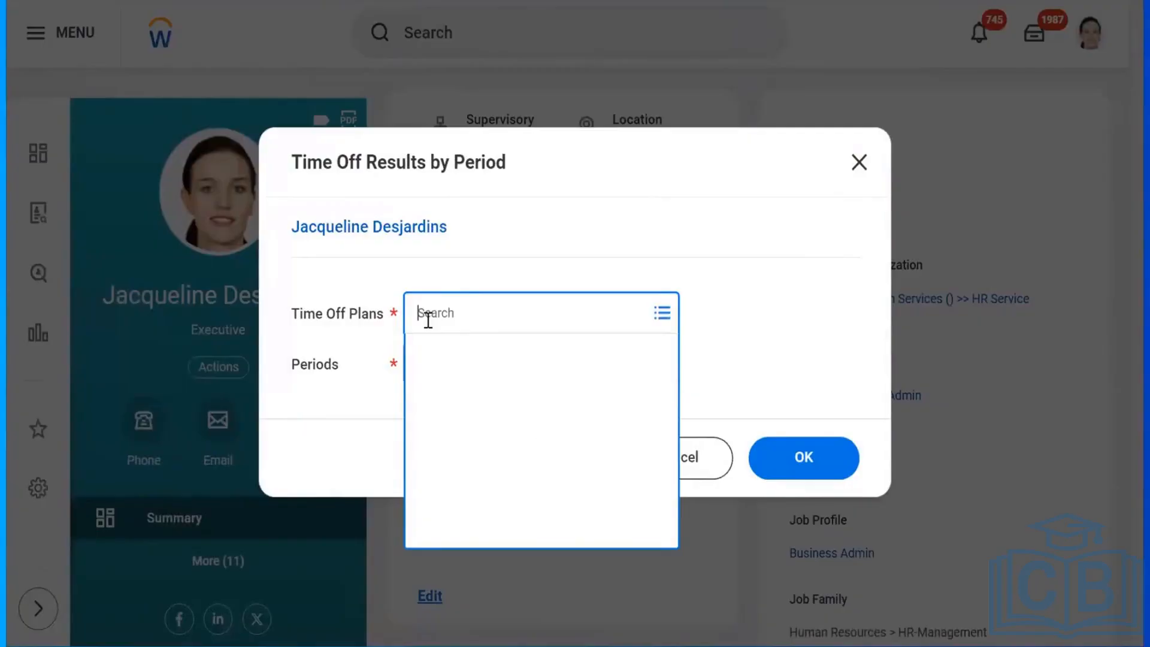
{"action": "type", "text": "vacation"}
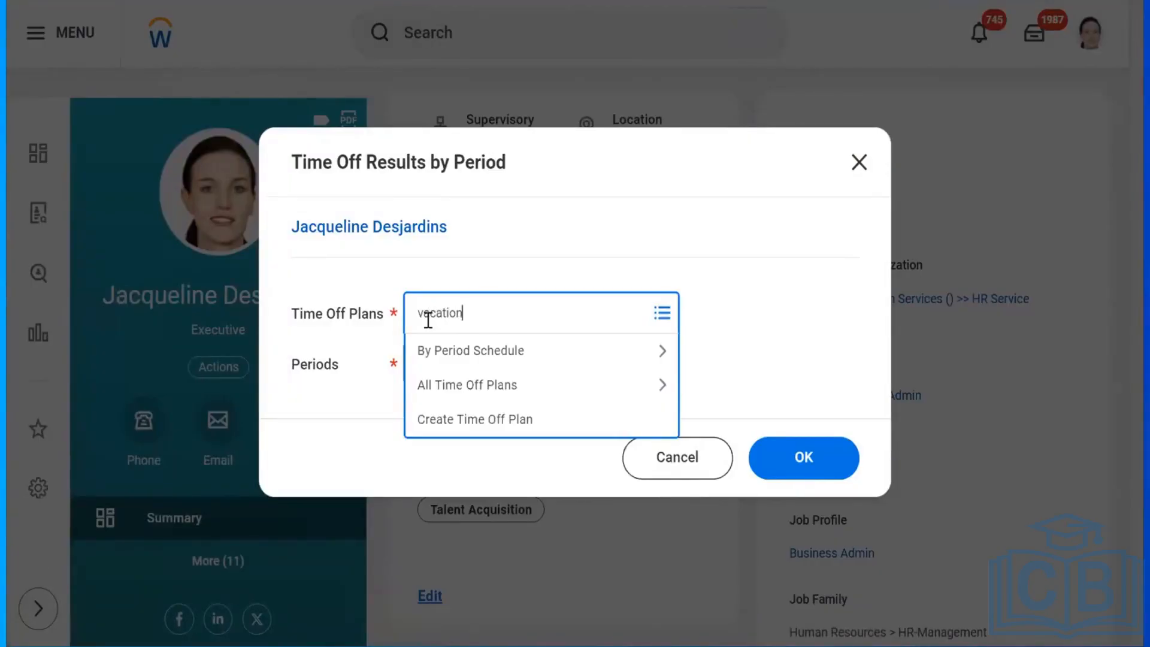
{"action": "key", "text": "Return"}
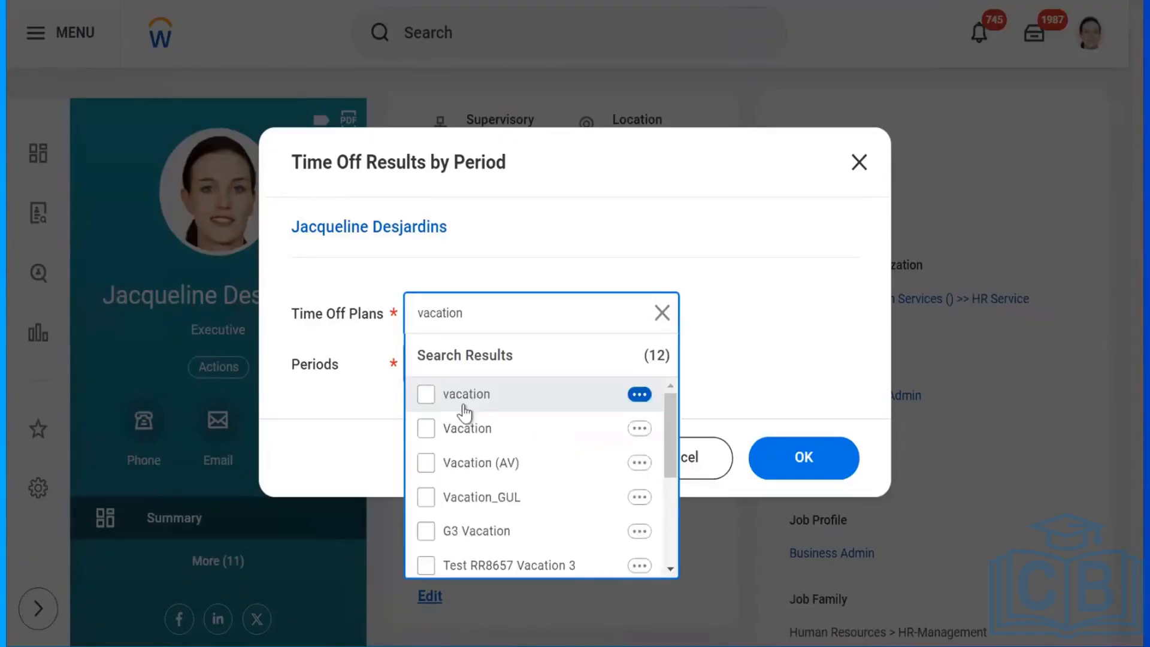
{"action": "left_click", "coordinate": [426, 396]}
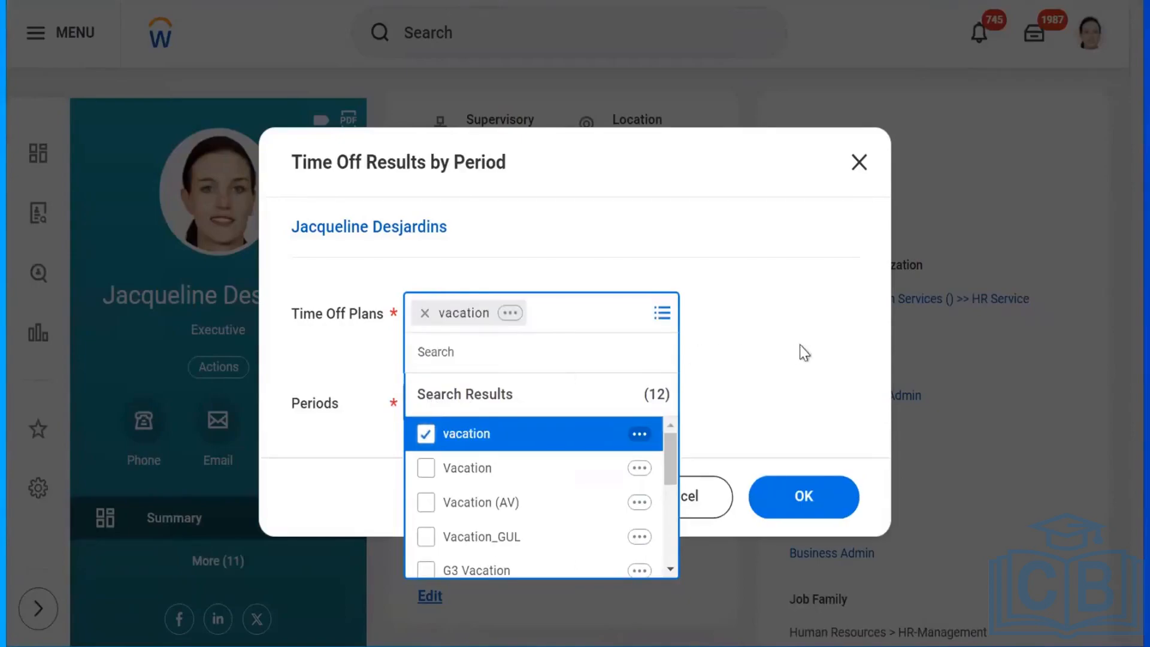
{"action": "left_click", "coordinate": [708, 346]}
{"action": "left_click", "coordinate": [441, 371]}
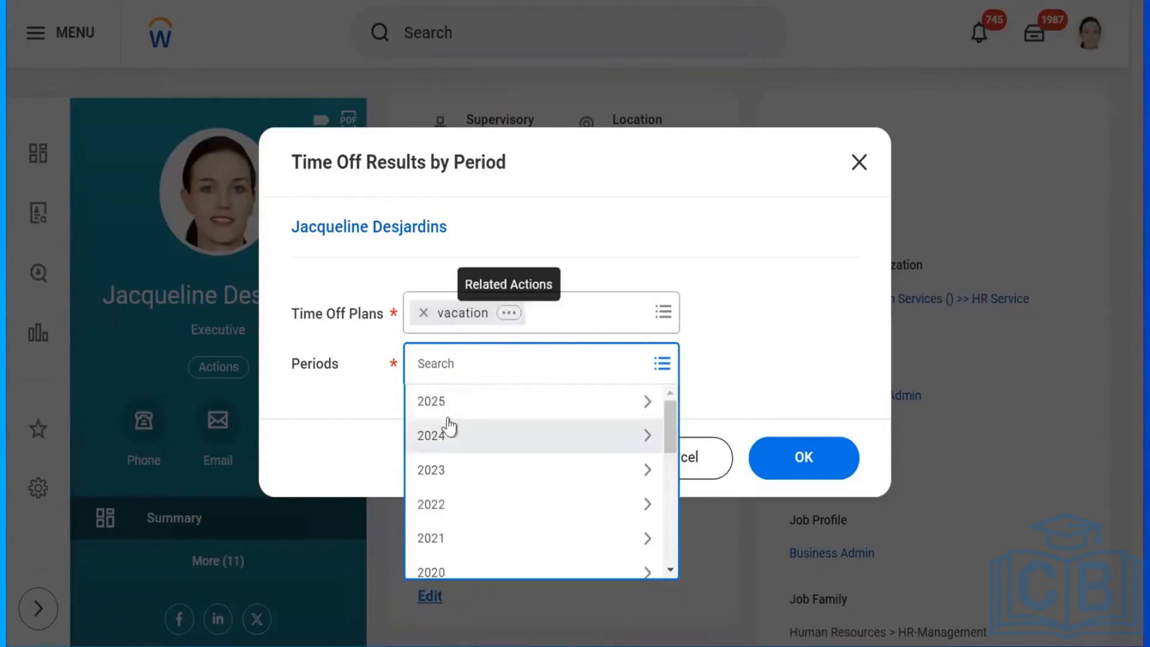
Under 2024, select the 07/08/2024–07/21/2024 and 10/14/2024–10/27/2024 periods.
{"action": "left_click", "coordinate": [443, 434]}
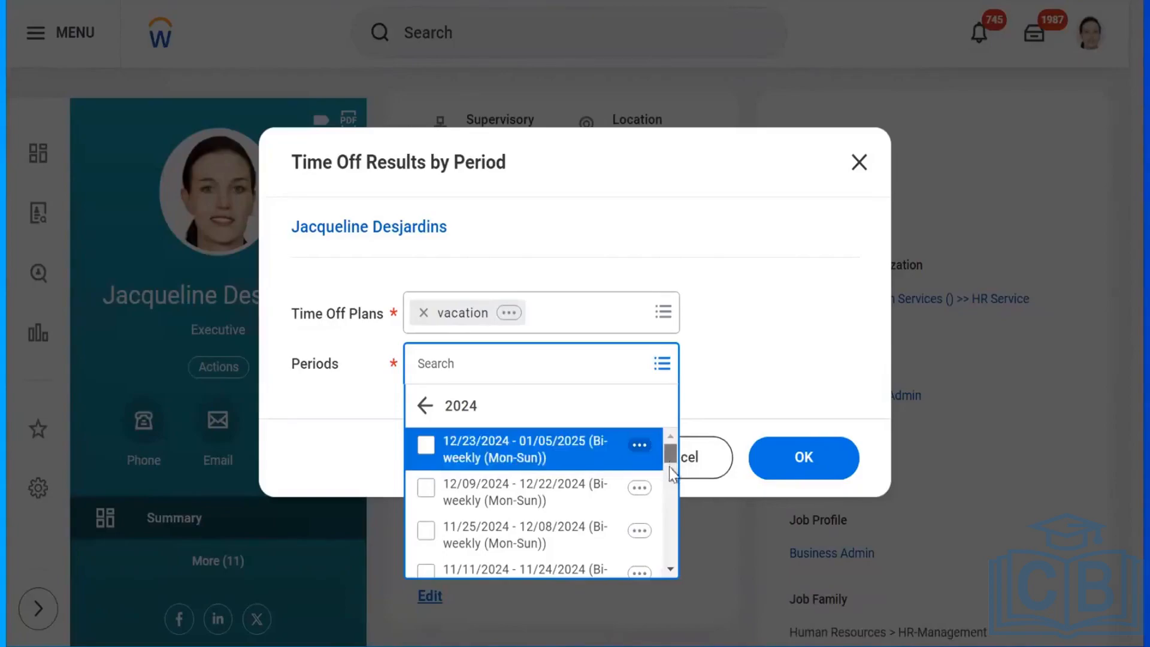
{"action": "scroll", "coordinate": [670, 466], "scroll_direction": "down", "scroll_amount": 3}
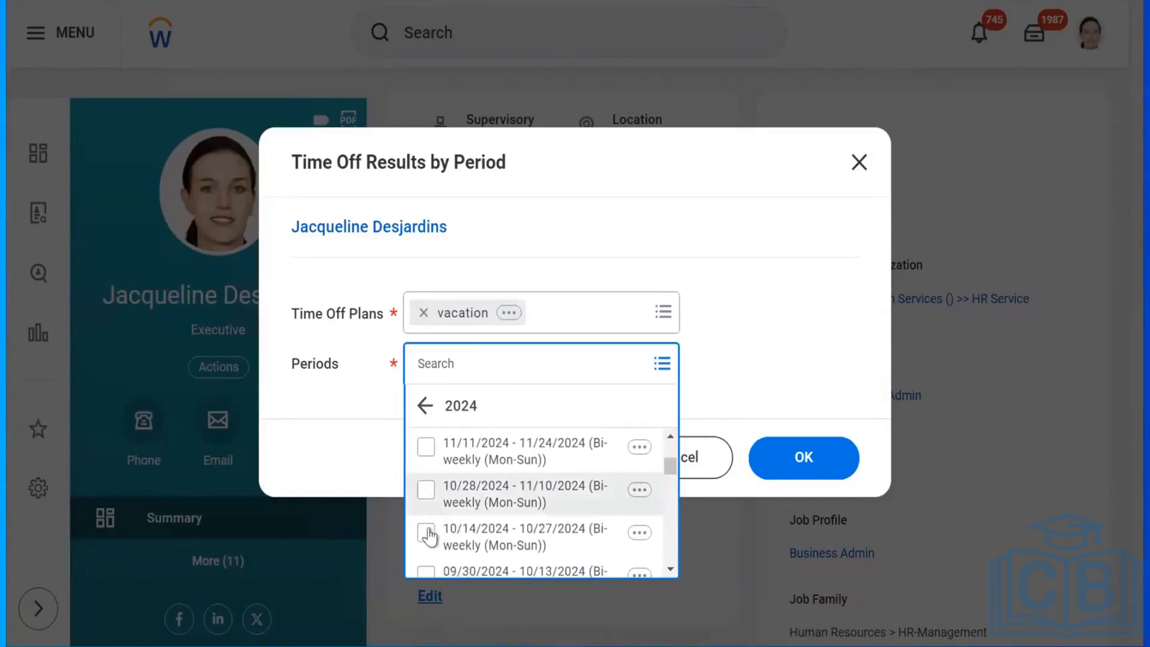
{"action": "scroll", "coordinate": [672, 497], "scroll_direction": "down", "scroll_amount": 2}
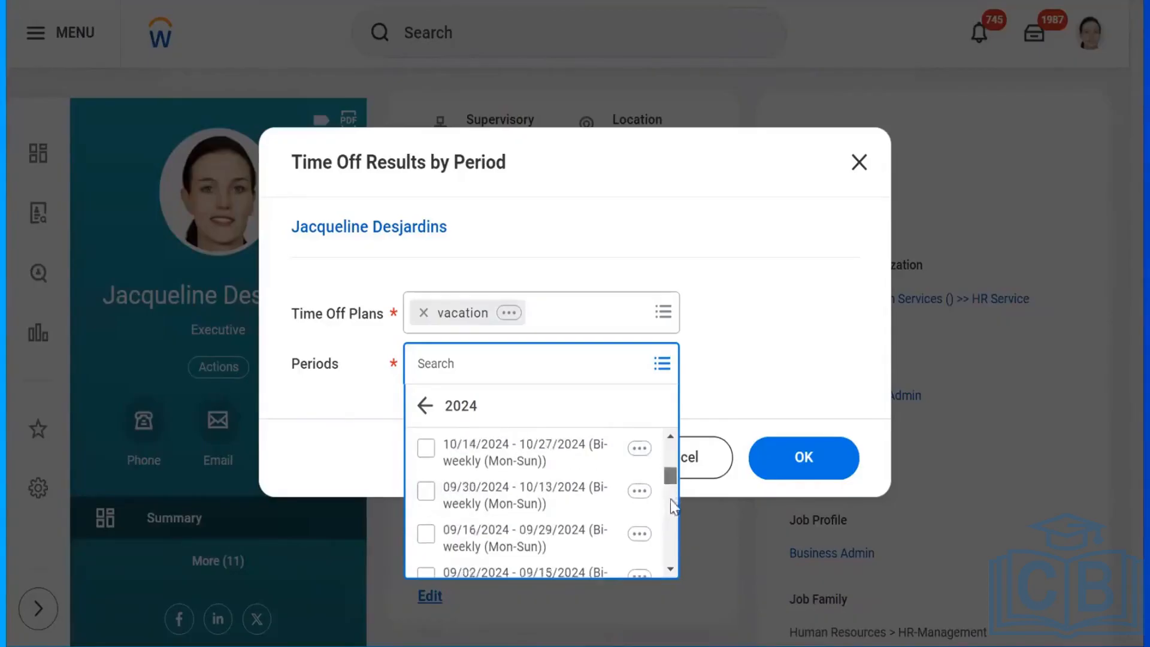
{"action": "scroll", "coordinate": [671, 503], "scroll_direction": "down", "scroll_amount": 5}
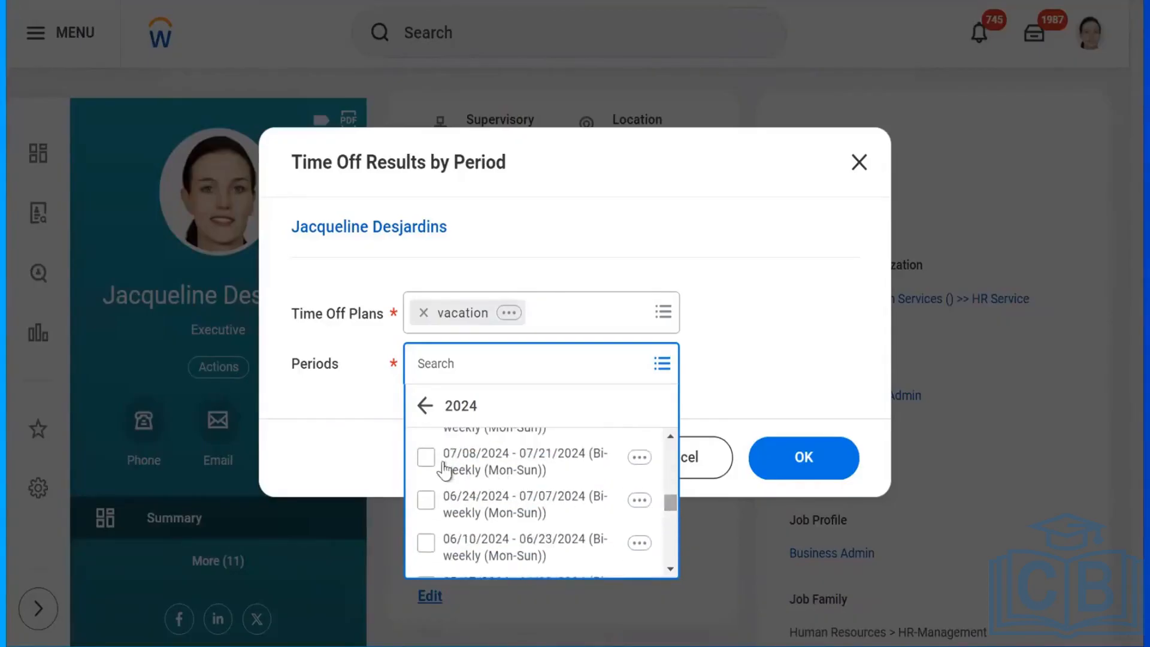
{"action": "left_click", "coordinate": [425, 461]}
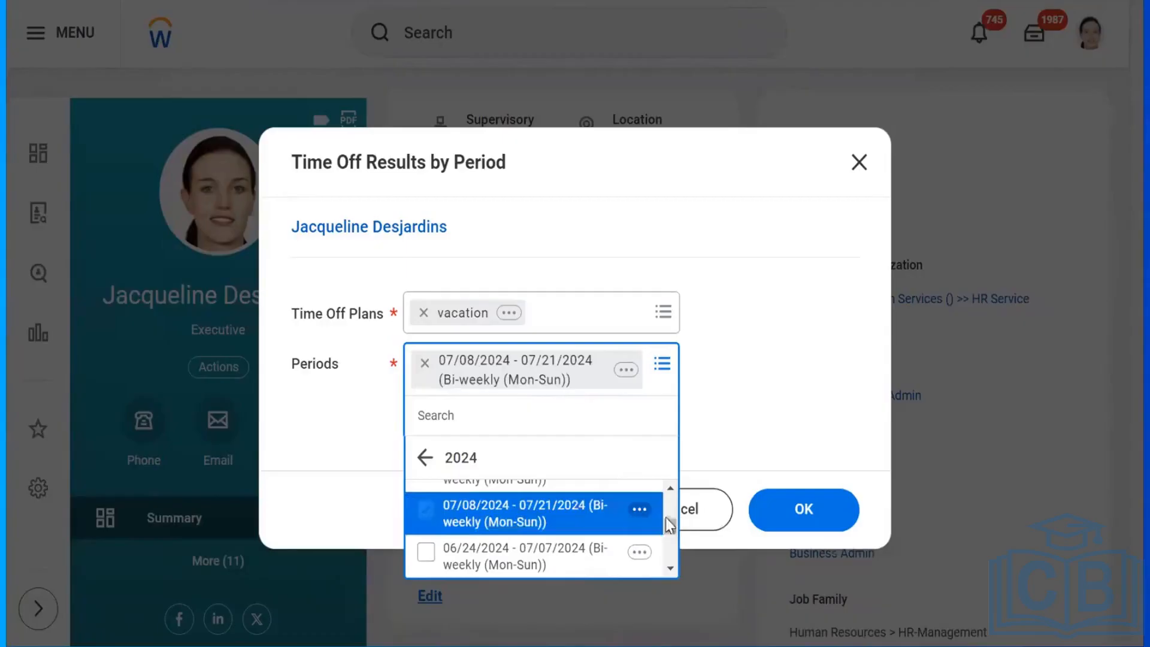
{"action": "scroll", "coordinate": [670, 505], "scroll_direction": "up", "scroll_amount": 5}
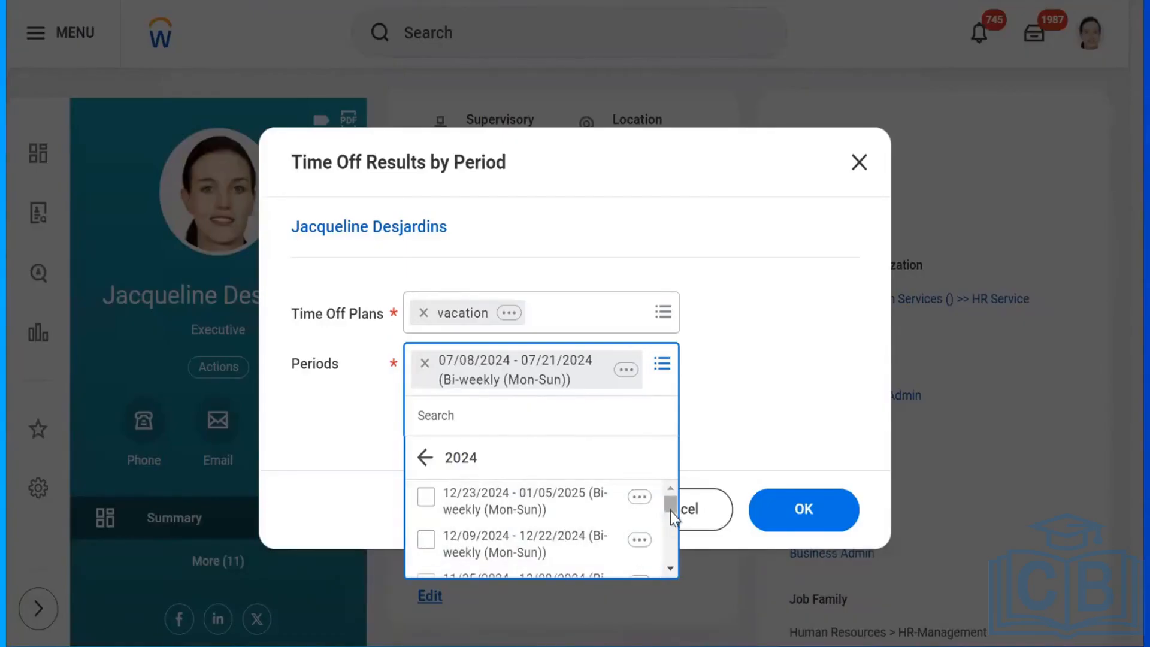
{"action": "left_click_drag", "start_coordinate": [671, 511], "coordinate": [670, 521]}
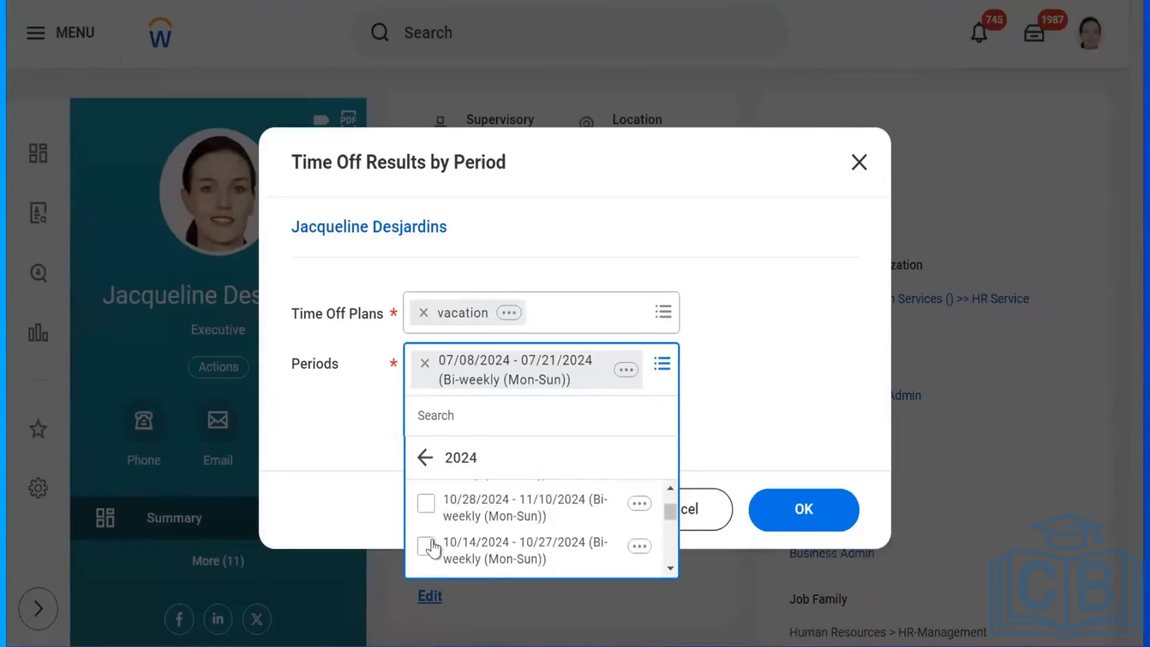
{"action": "left_click", "coordinate": [430, 544]}
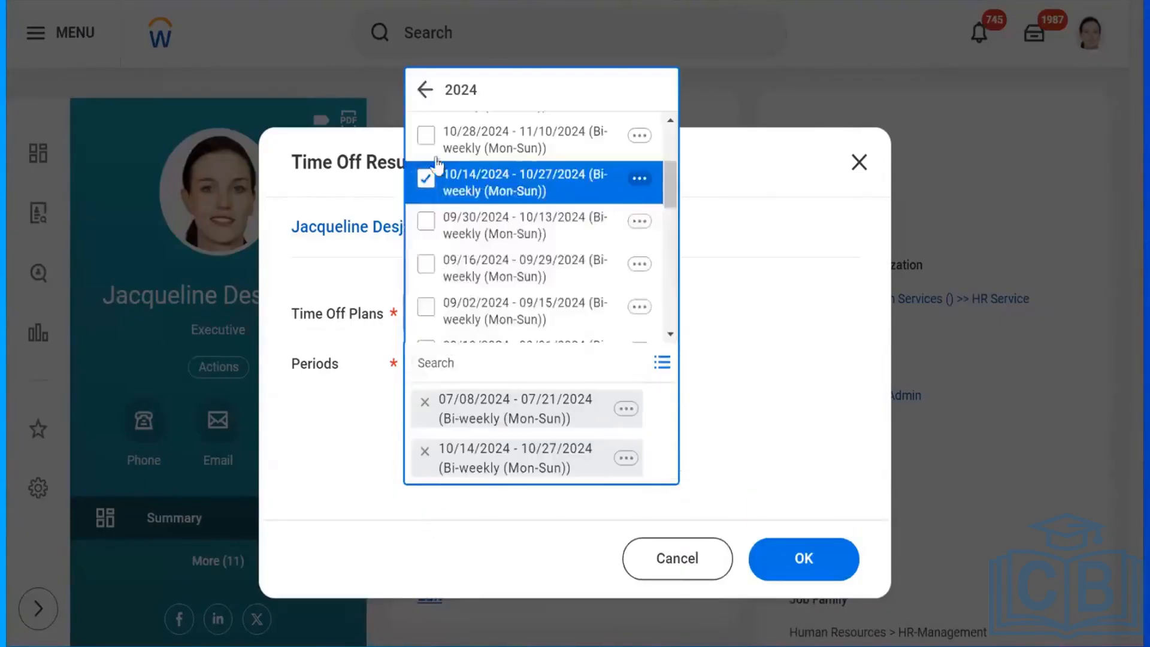
Add the 10/28, 11/11, 11/25 and 12/09/2024 periods and run the report.
{"action": "left_click", "coordinate": [429, 137]}
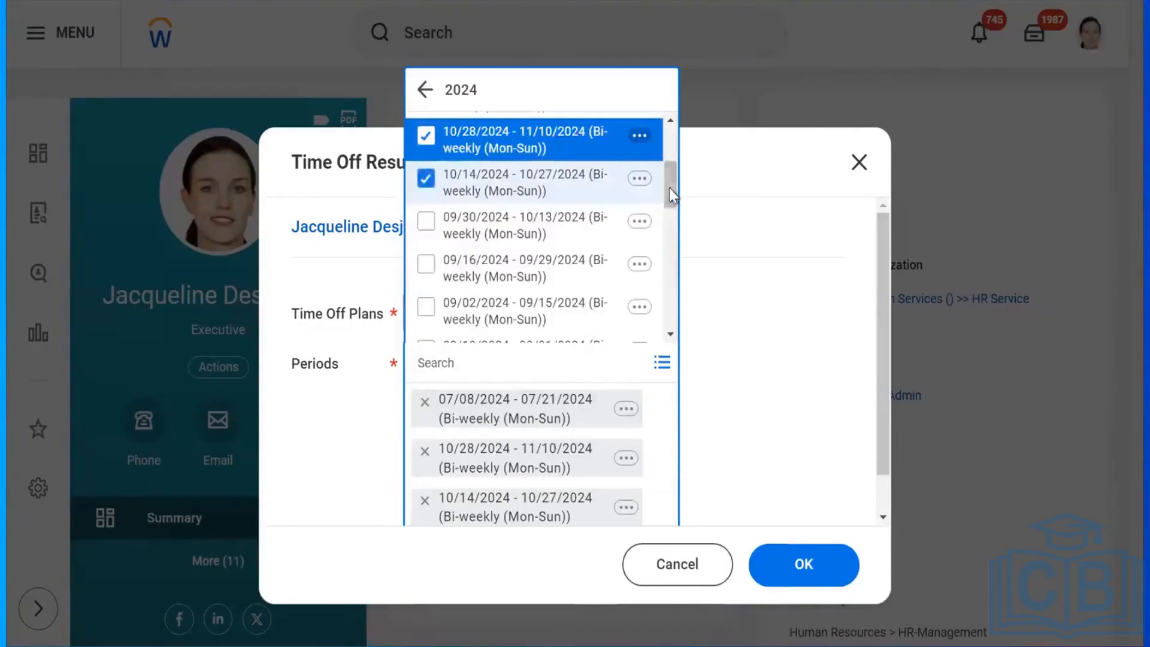
{"action": "left_click_drag", "start_coordinate": [669, 188], "coordinate": [670, 165]}
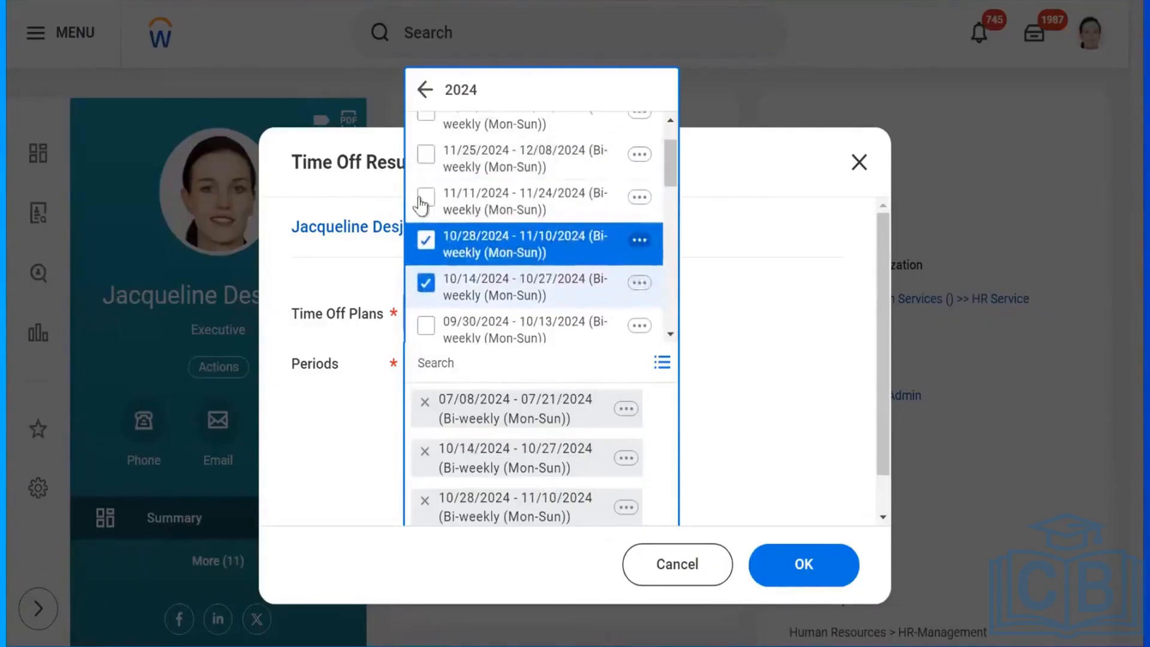
{"action": "left_click", "coordinate": [425, 181]}
{"action": "left_click", "coordinate": [426, 157]}
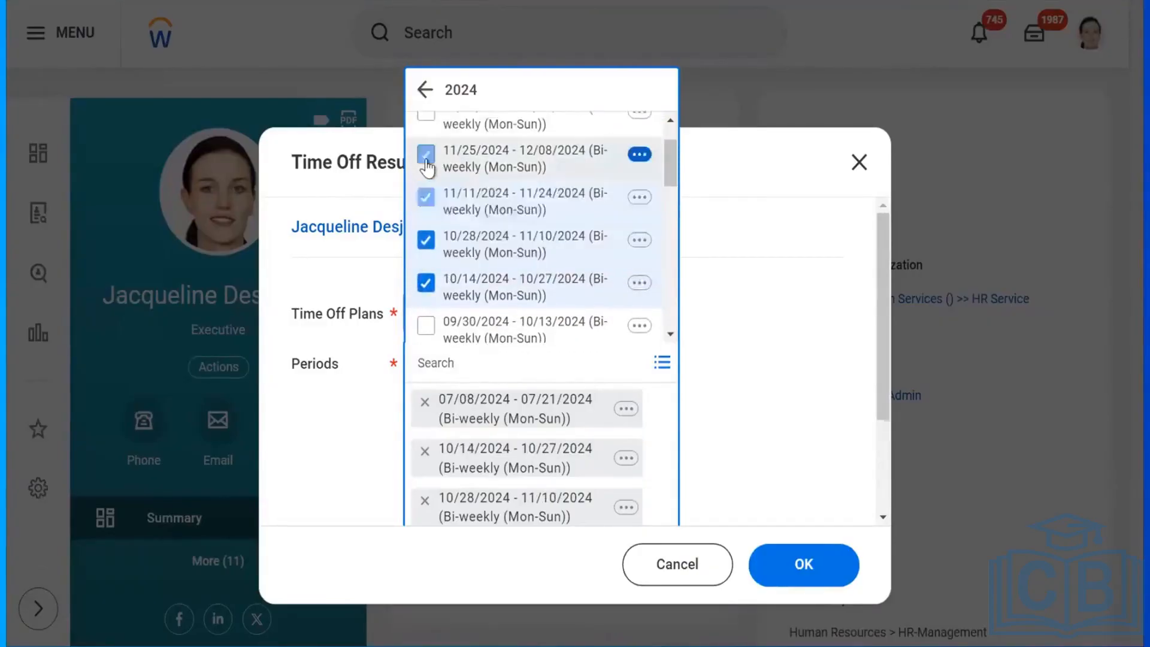
{"action": "left_click", "coordinate": [426, 119]}
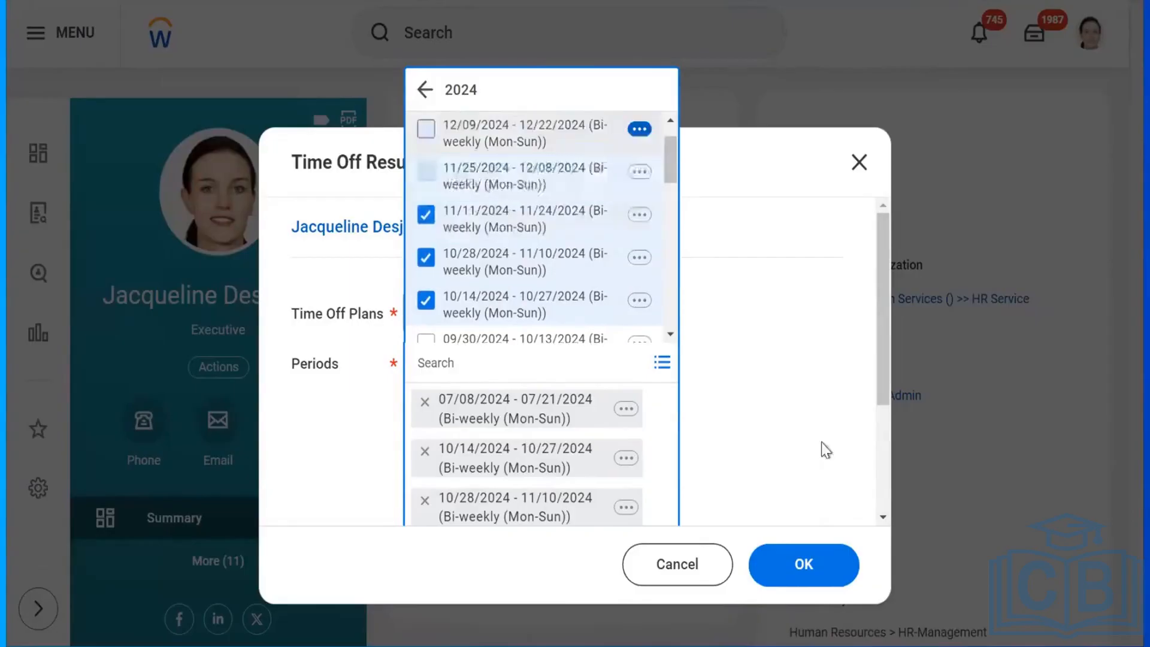
{"action": "left_click", "coordinate": [810, 564]}
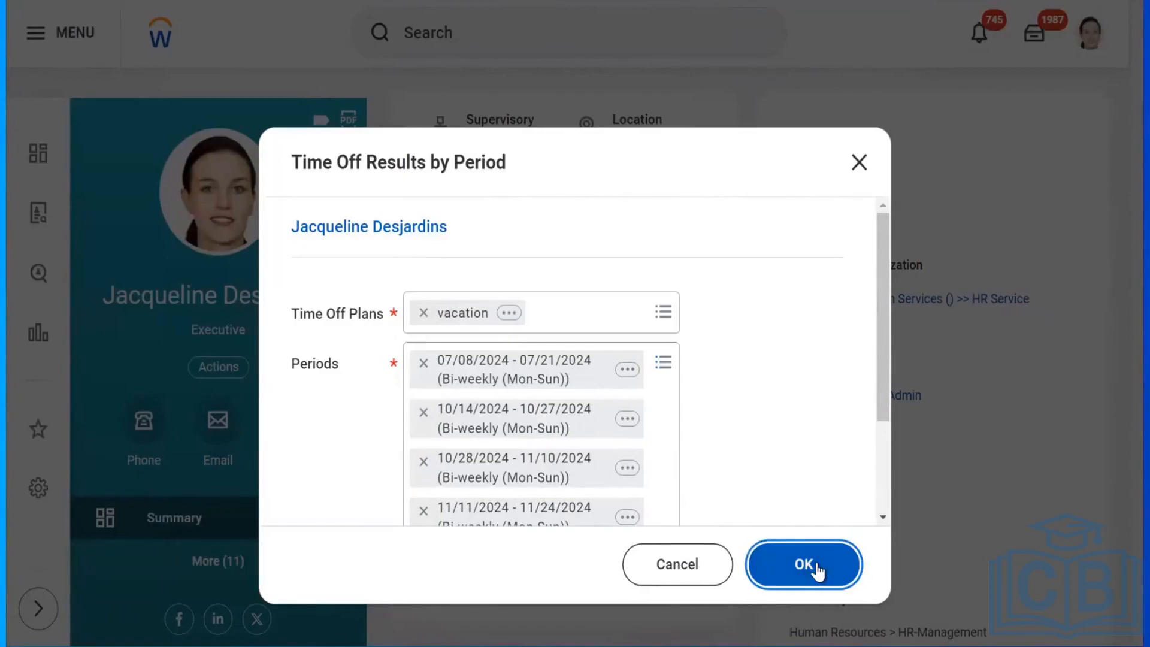
{"action": "left_click", "coordinate": [818, 570]}
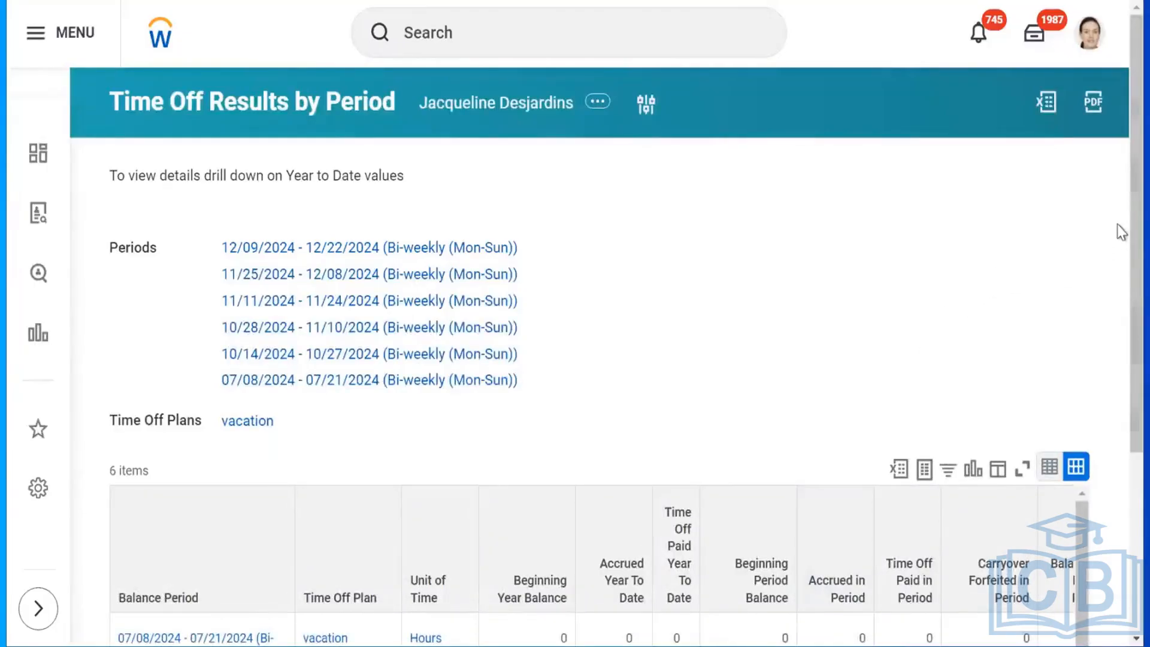
Check the report's zero vacation hours across all six periods, then leave via the worker's name link.
{"action": "scroll", "coordinate": [1121, 308], "scroll_direction": "down", "scroll_amount": 5}
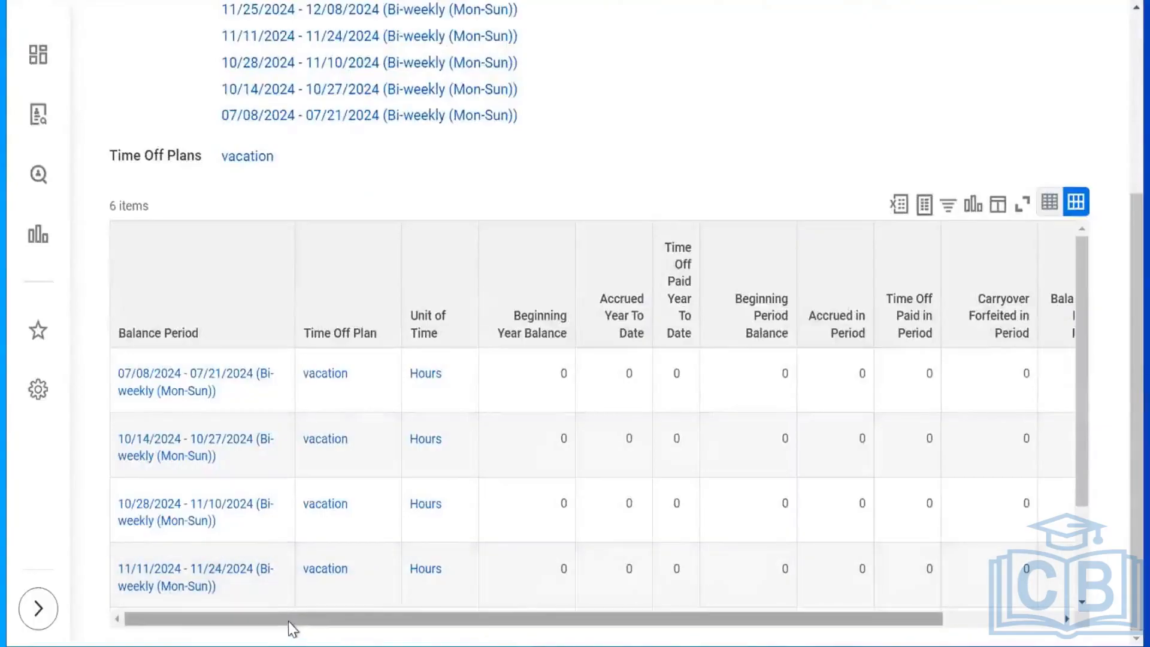
{"action": "left_click_drag", "start_coordinate": [419, 620], "coordinate": [536, 621]}
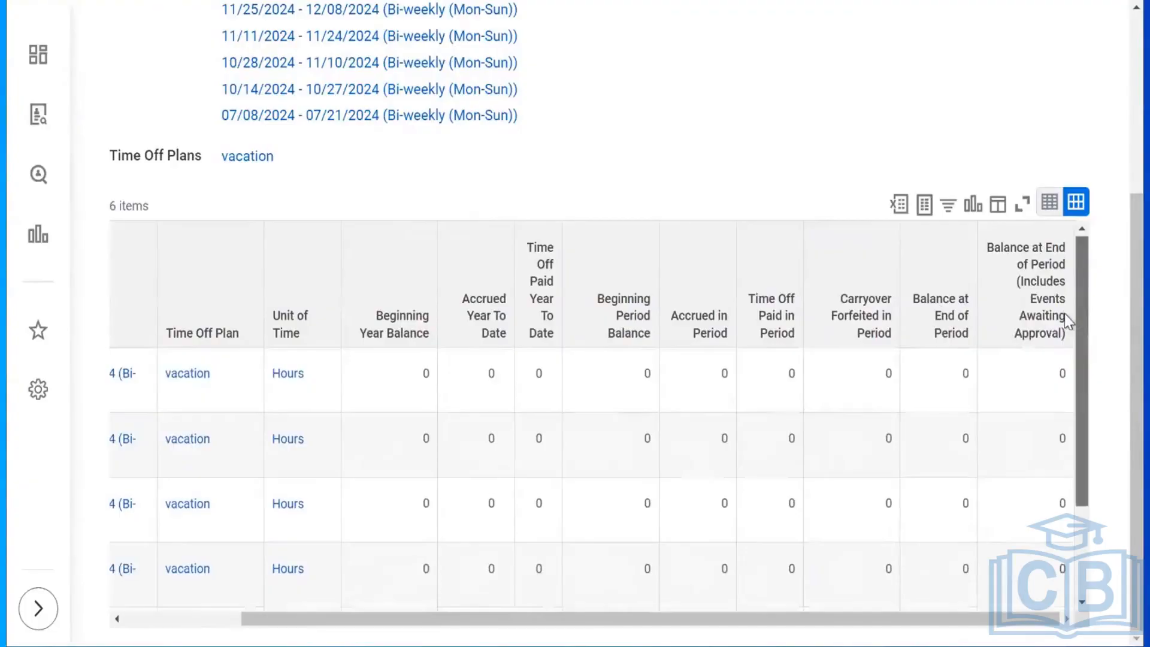
{"action": "left_click_drag", "start_coordinate": [573, 617], "coordinate": [411, 609]}
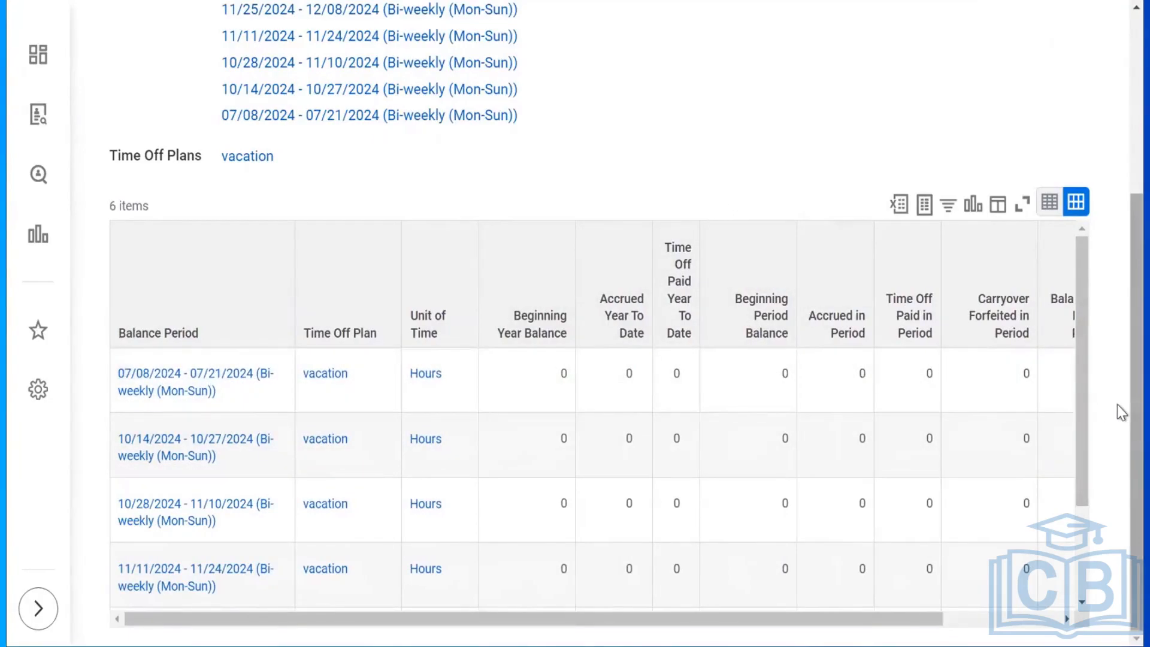
{"action": "scroll", "coordinate": [1117, 149], "scroll_direction": "up", "scroll_amount": 5}
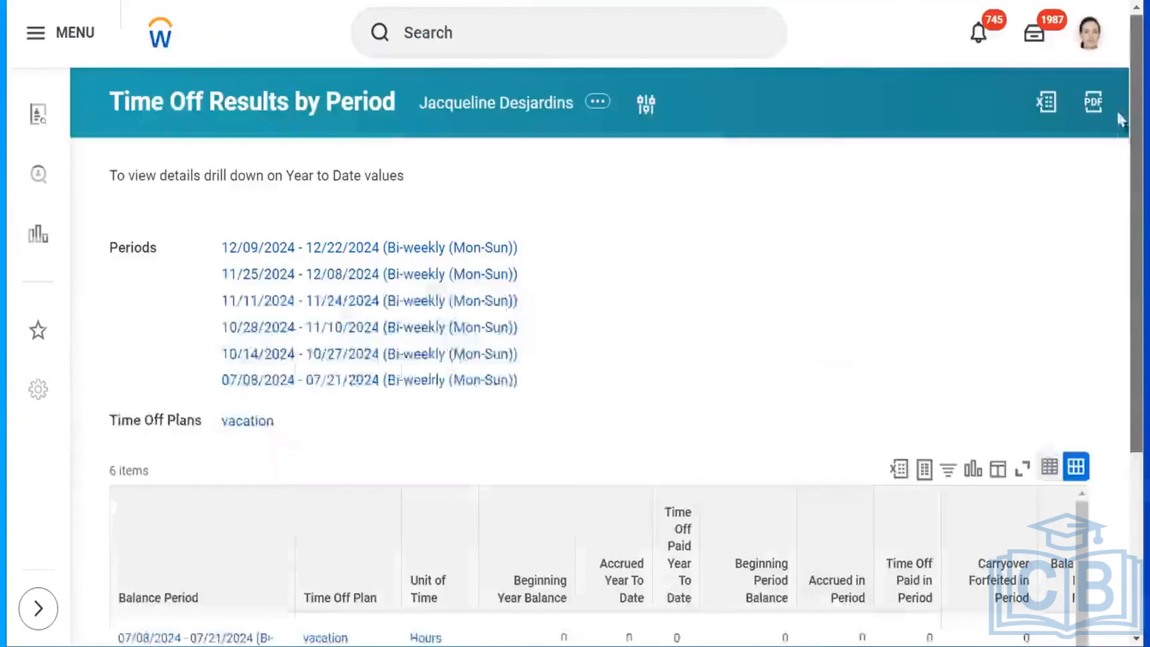
{"action": "right_click", "coordinate": [459, 111]}
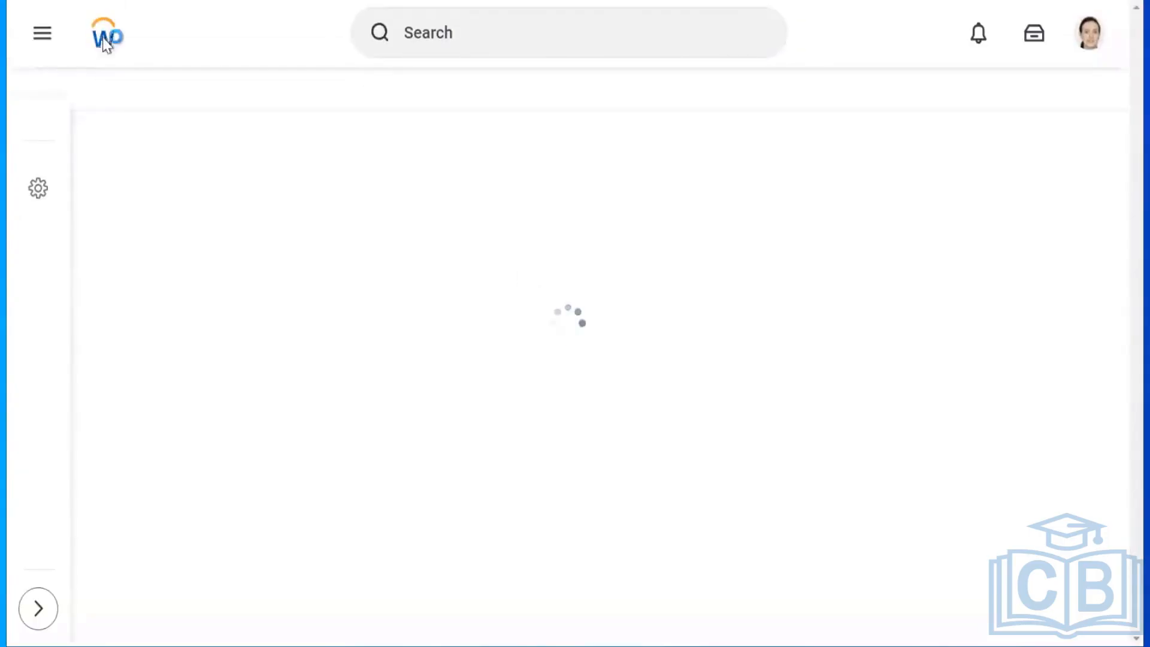
Open the Absence section from the worker profile's full list of sections.
{"action": "left_click", "coordinate": [120, 38]}
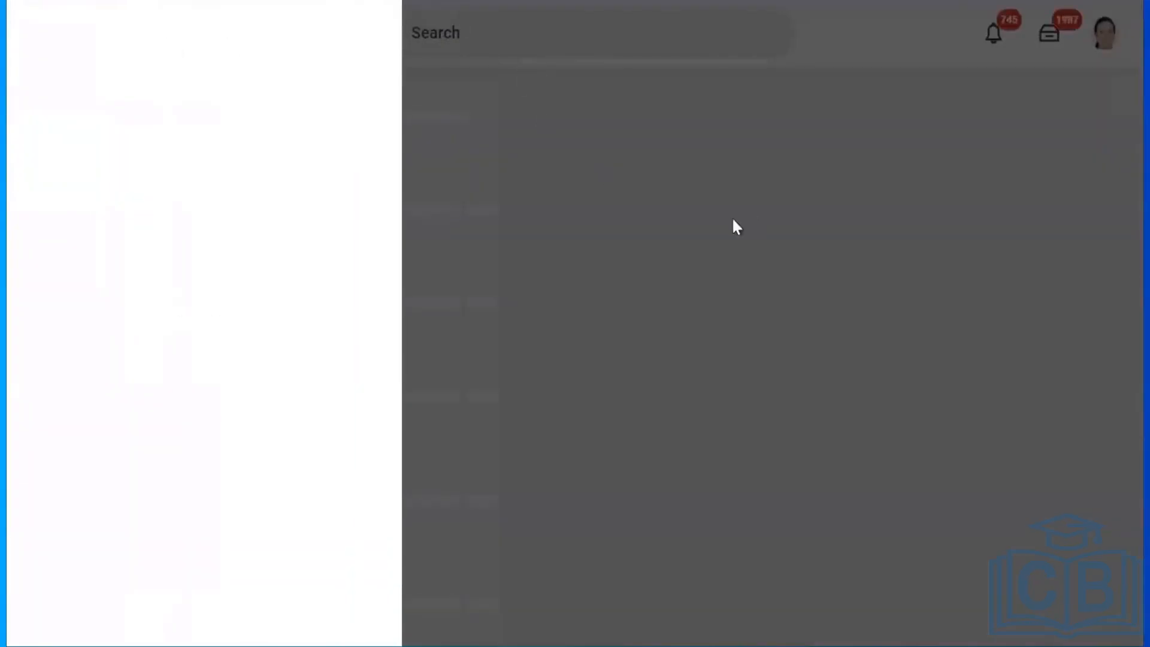
{"action": "left_click", "coordinate": [703, 235]}
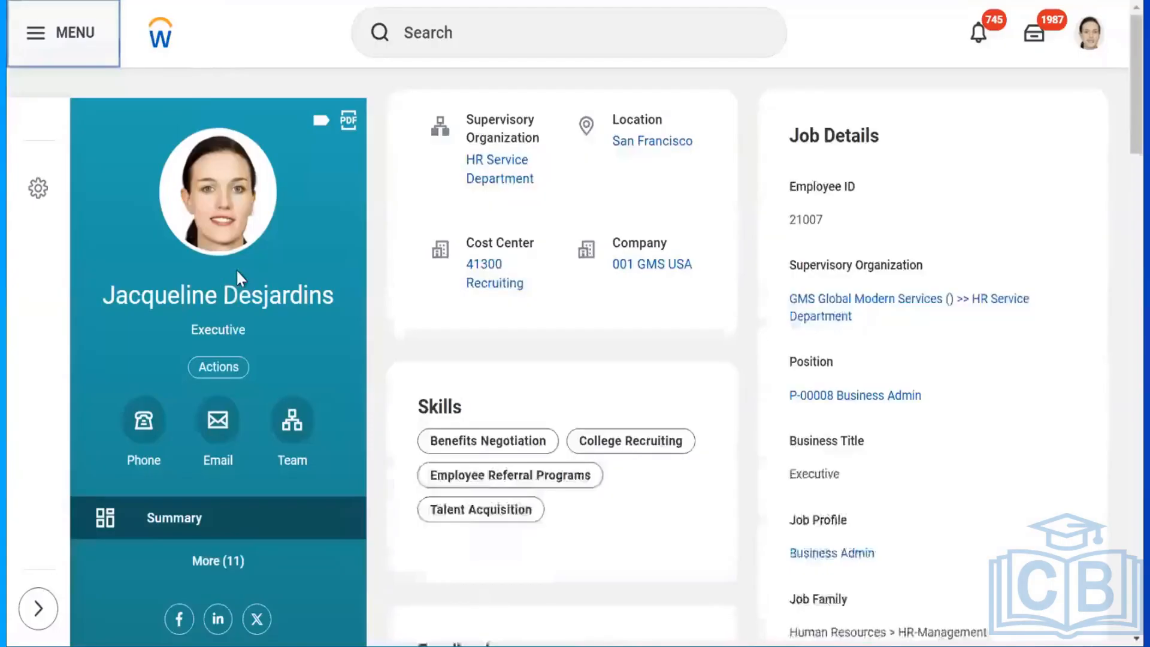
{"action": "left_click", "coordinate": [219, 563]}
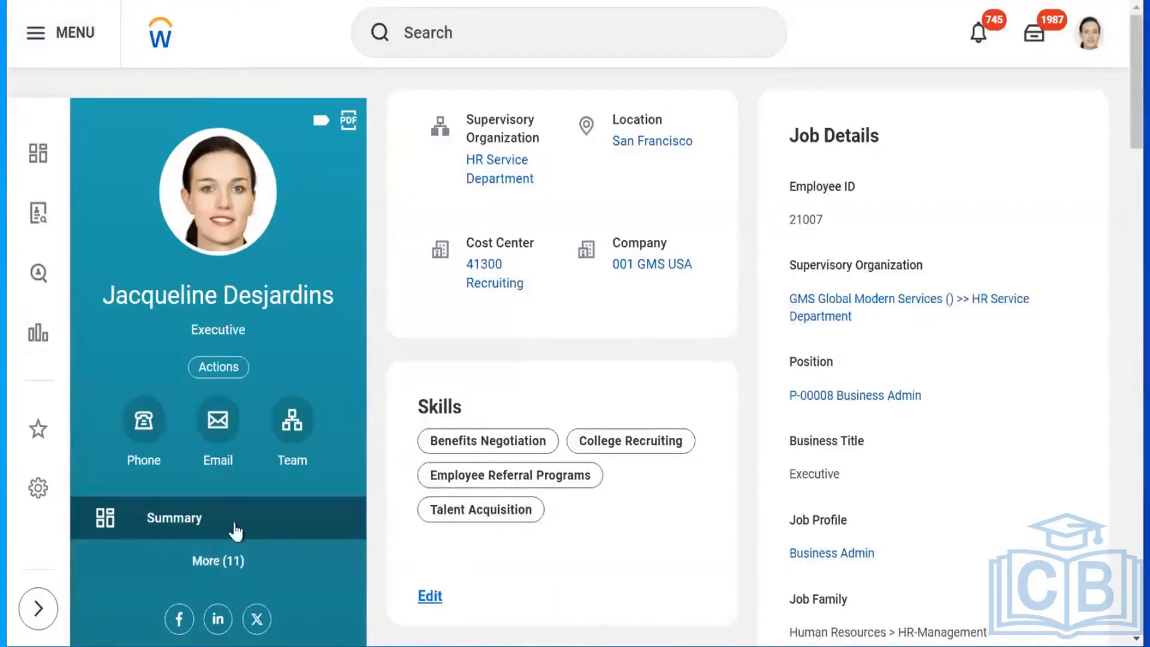
{"action": "left_click_drag", "start_coordinate": [364, 316], "coordinate": [366, 575]}
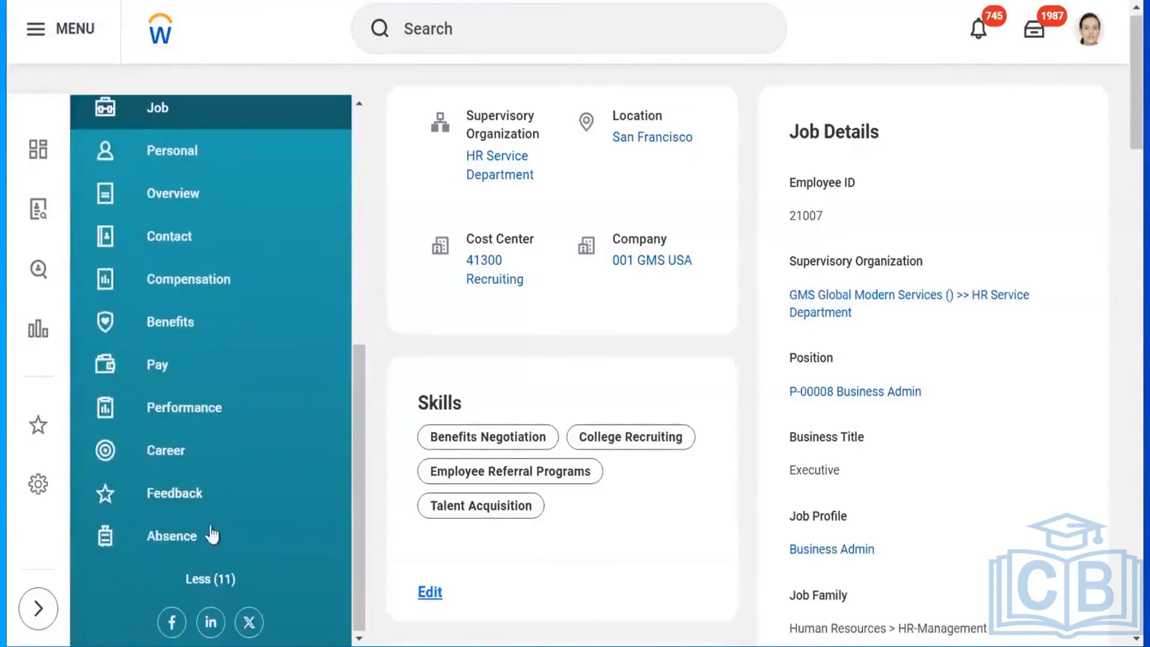
{"action": "left_click", "coordinate": [198, 539]}
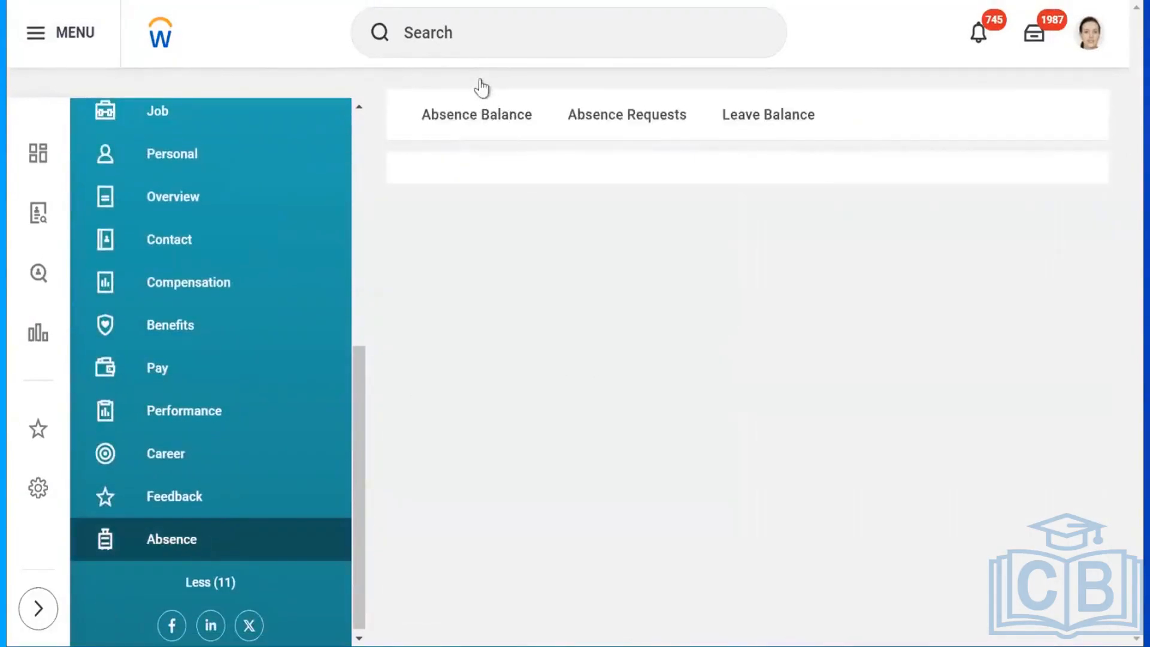
Show the Absence Balance tab and review the balances tracked in days and in hours.
{"action": "left_click", "coordinate": [458, 118]}
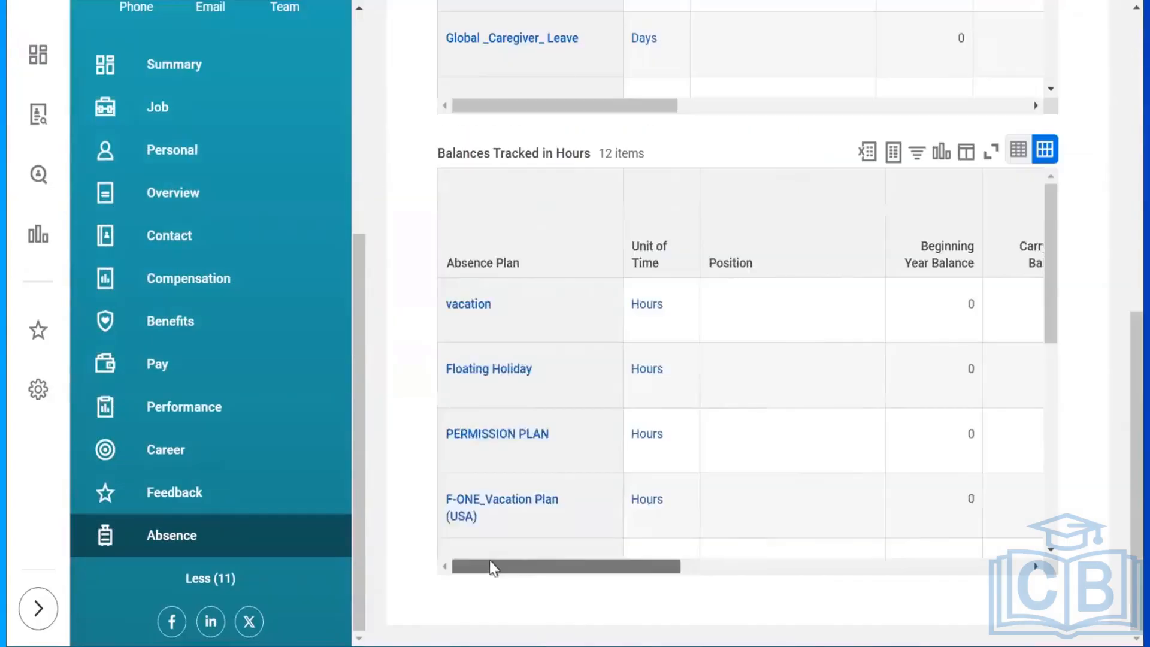
{"action": "left_click_drag", "start_coordinate": [490, 563], "coordinate": [646, 570]}
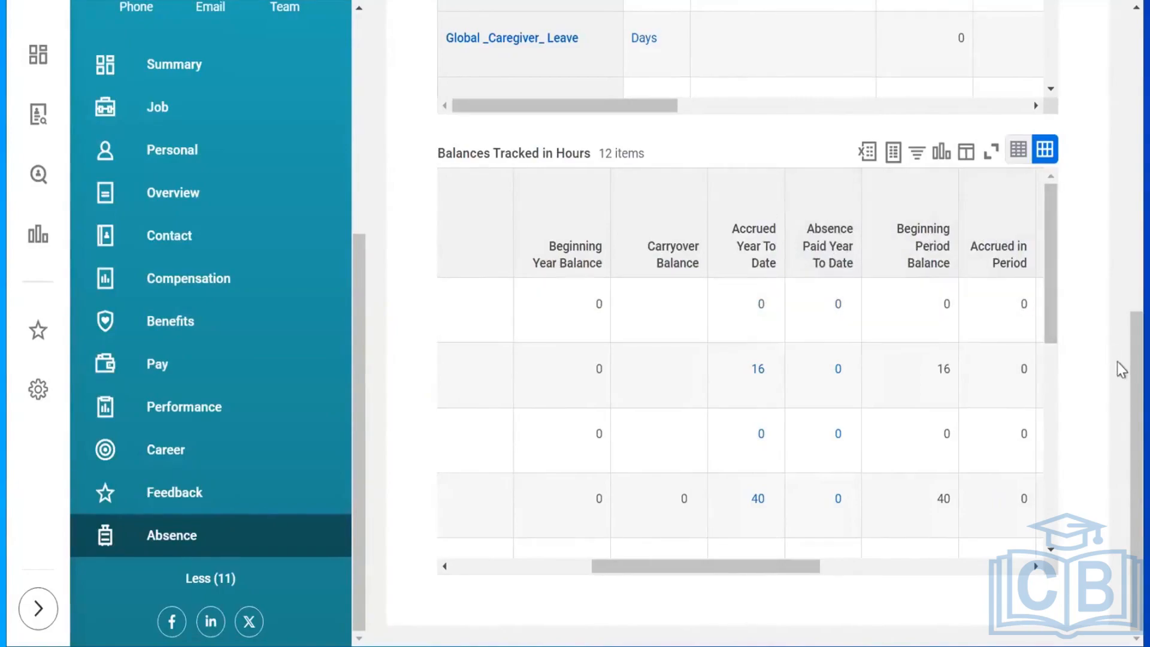
{"action": "left_click_drag", "start_coordinate": [1122, 369], "coordinate": [1122, 170]}
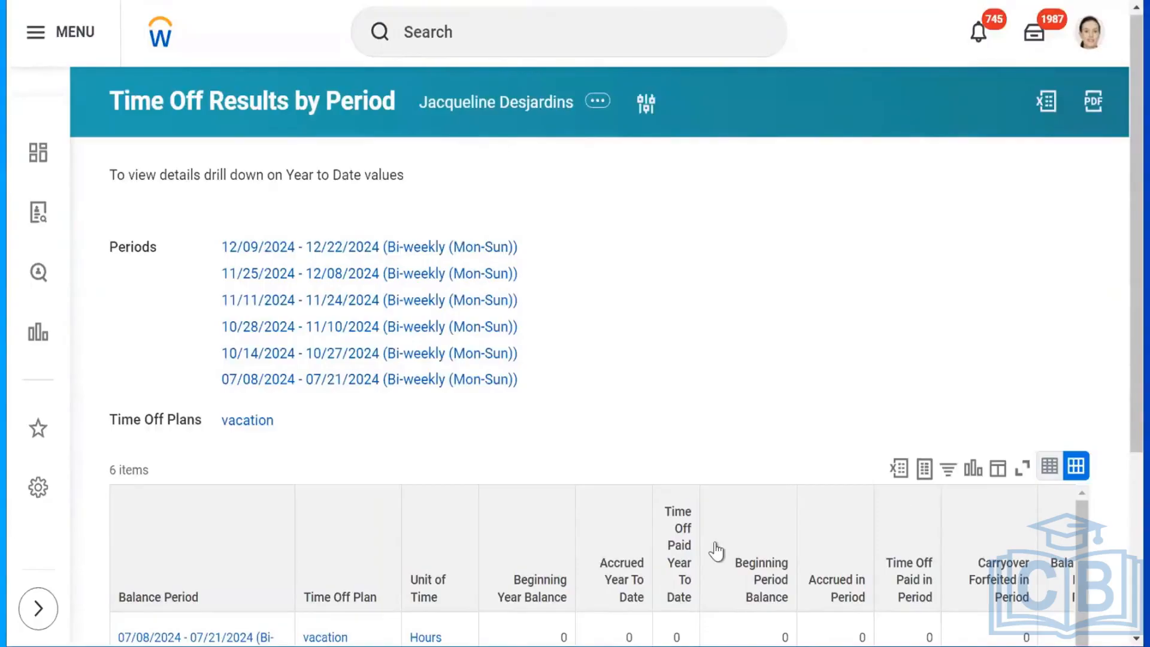
{"action": "scroll", "coordinate": [714, 541], "scroll_direction": "down", "scroll_amount": 1}
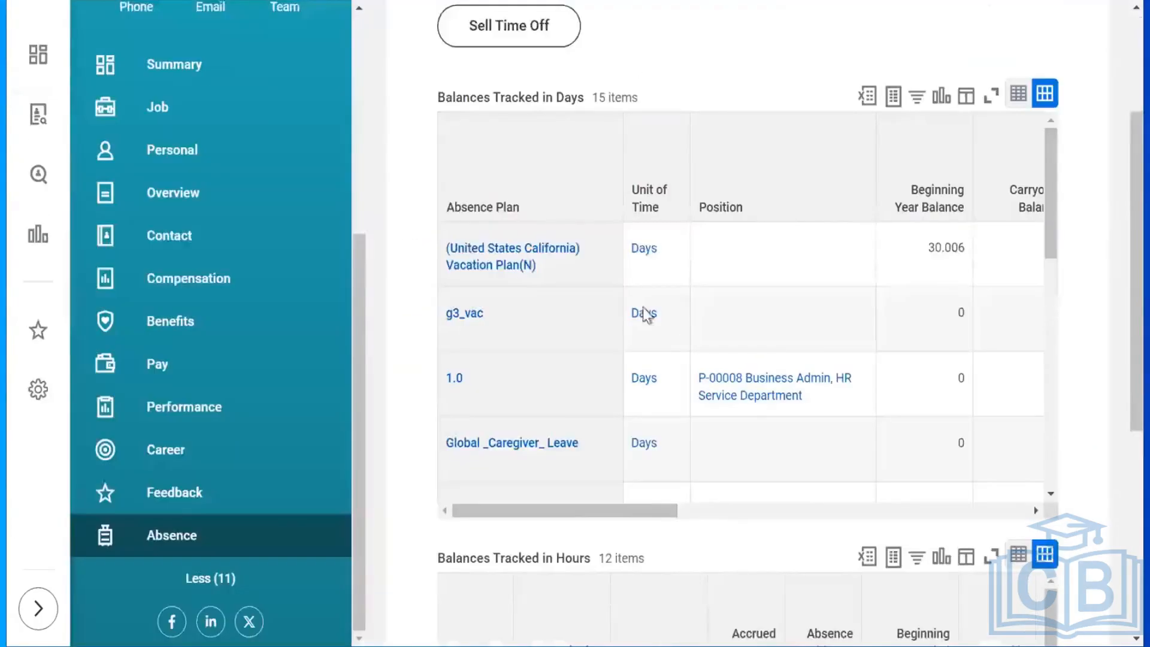
{"action": "left_click_drag", "start_coordinate": [1119, 218], "coordinate": [1127, 424]}
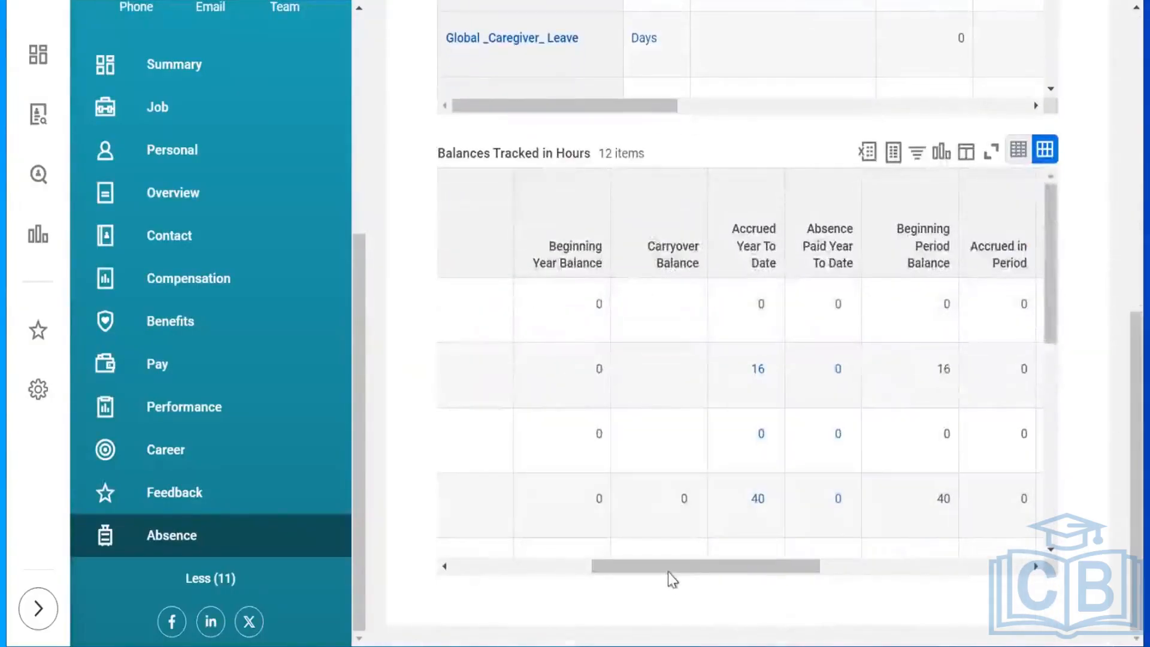
{"action": "left_click_drag", "start_coordinate": [663, 568], "coordinate": [523, 568]}
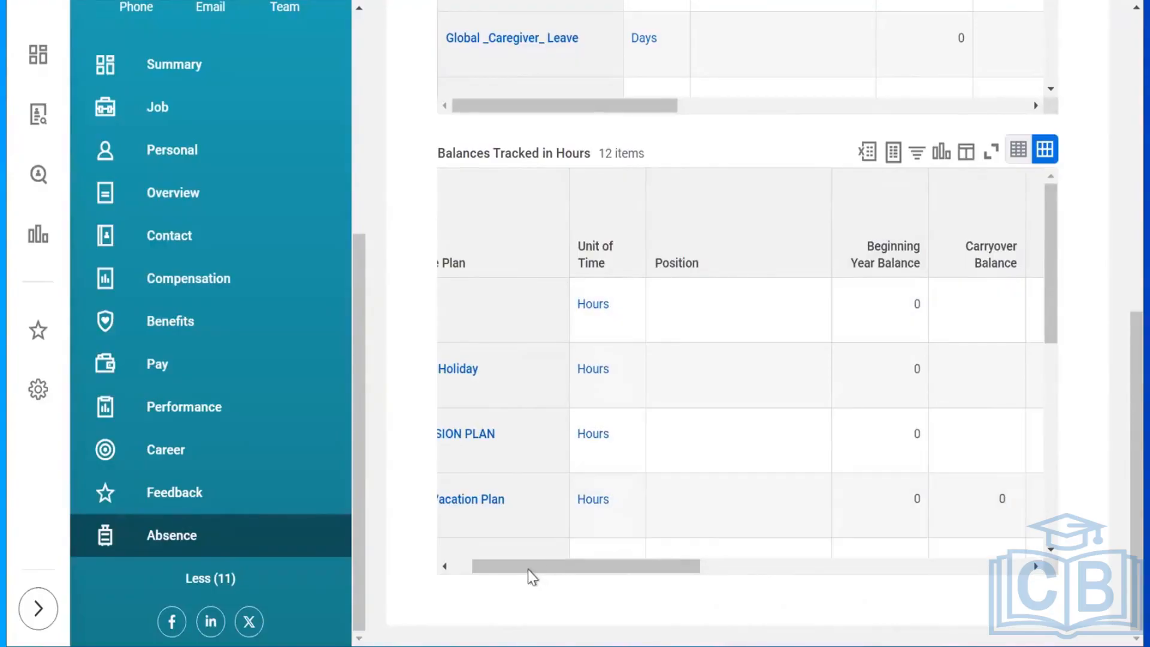
{"action": "left_click_drag", "start_coordinate": [516, 565], "coordinate": [629, 595]}
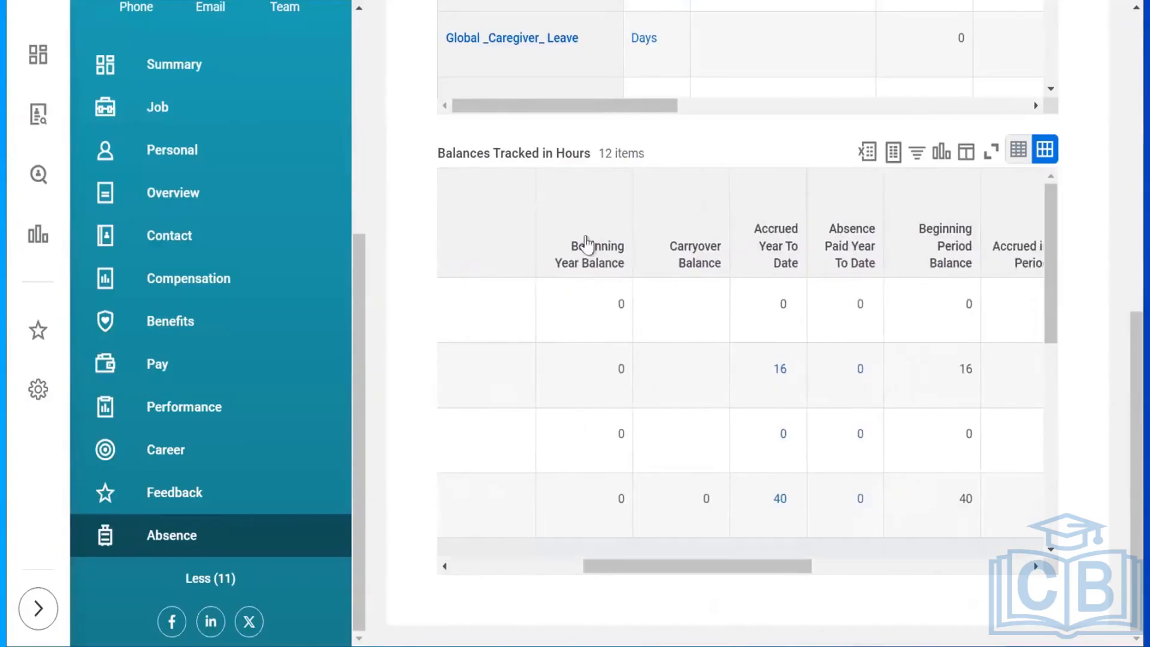
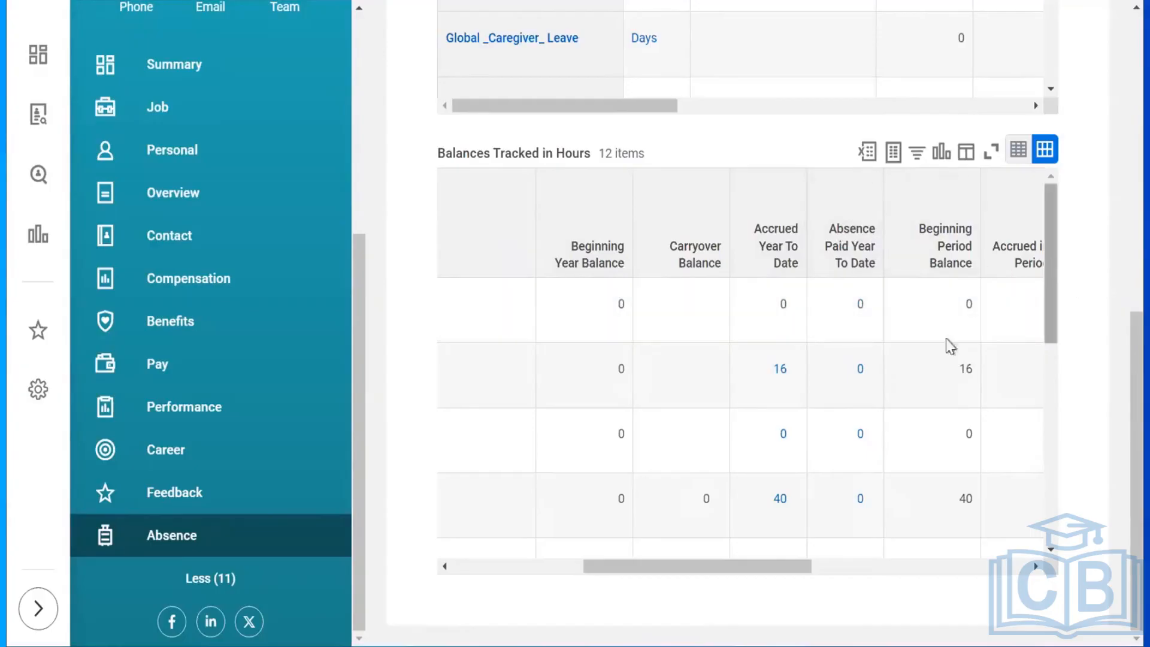
Inspect the first hours-balance plan's awaiting-approval and Balance As Of Date values.
{"action": "left_click_drag", "start_coordinate": [741, 580], "coordinate": [791, 580]}
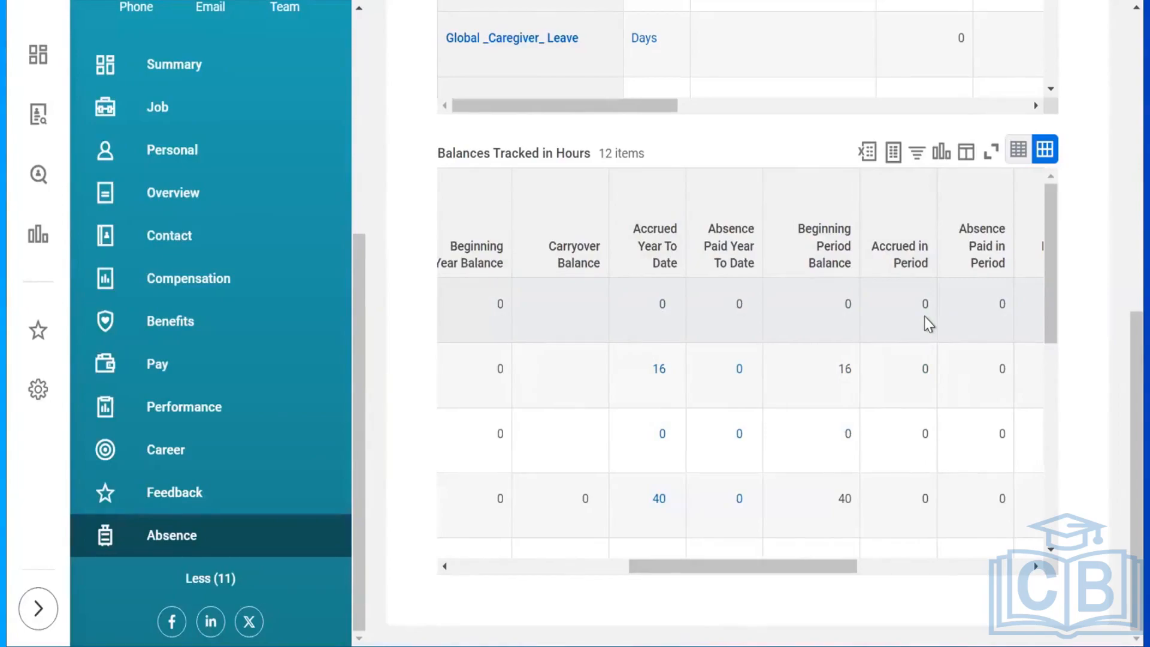
{"action": "left_click_drag", "start_coordinate": [729, 576], "coordinate": [898, 611]}
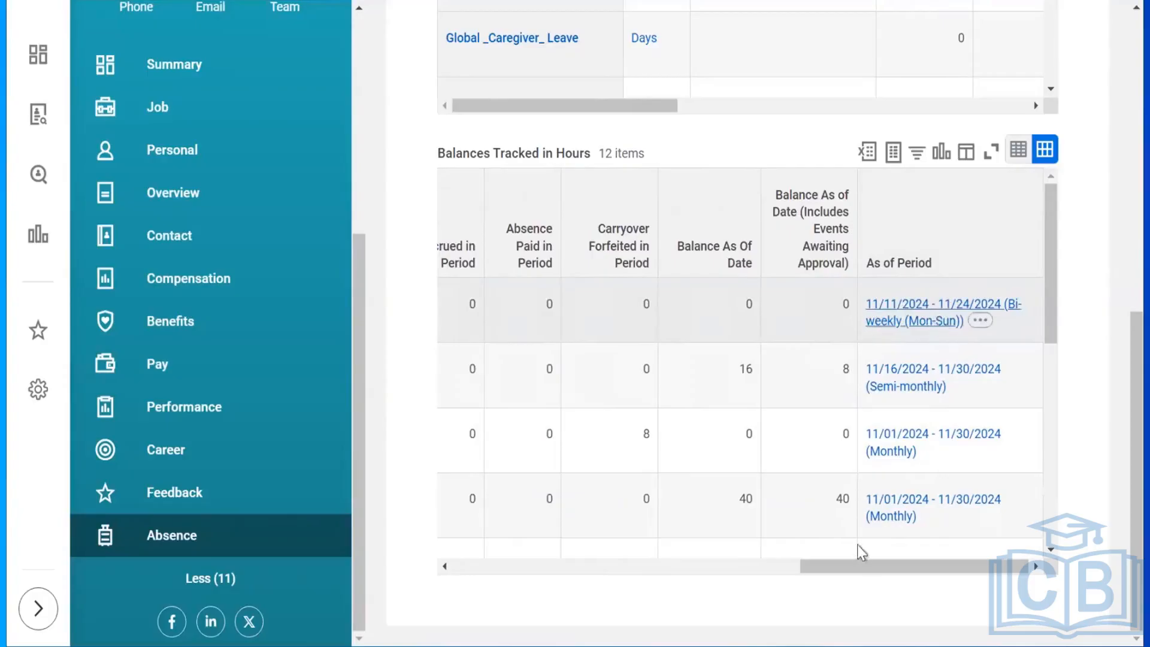
{"action": "left_click", "coordinate": [719, 568]}
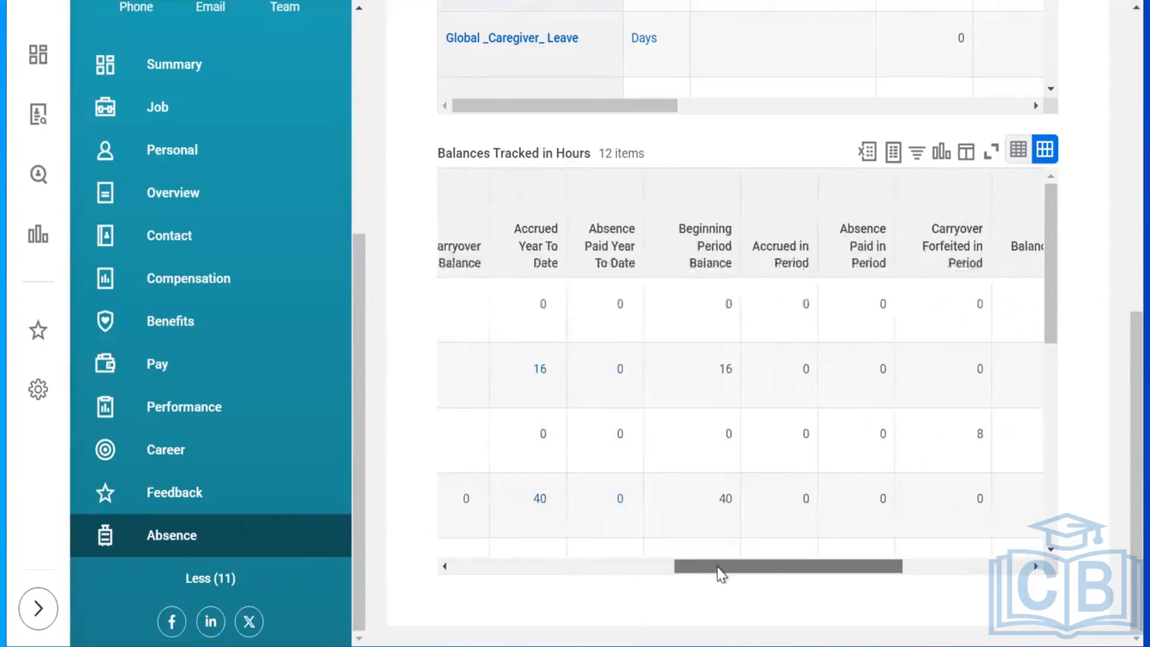
{"action": "left_click_drag", "start_coordinate": [724, 570], "coordinate": [746, 570]}
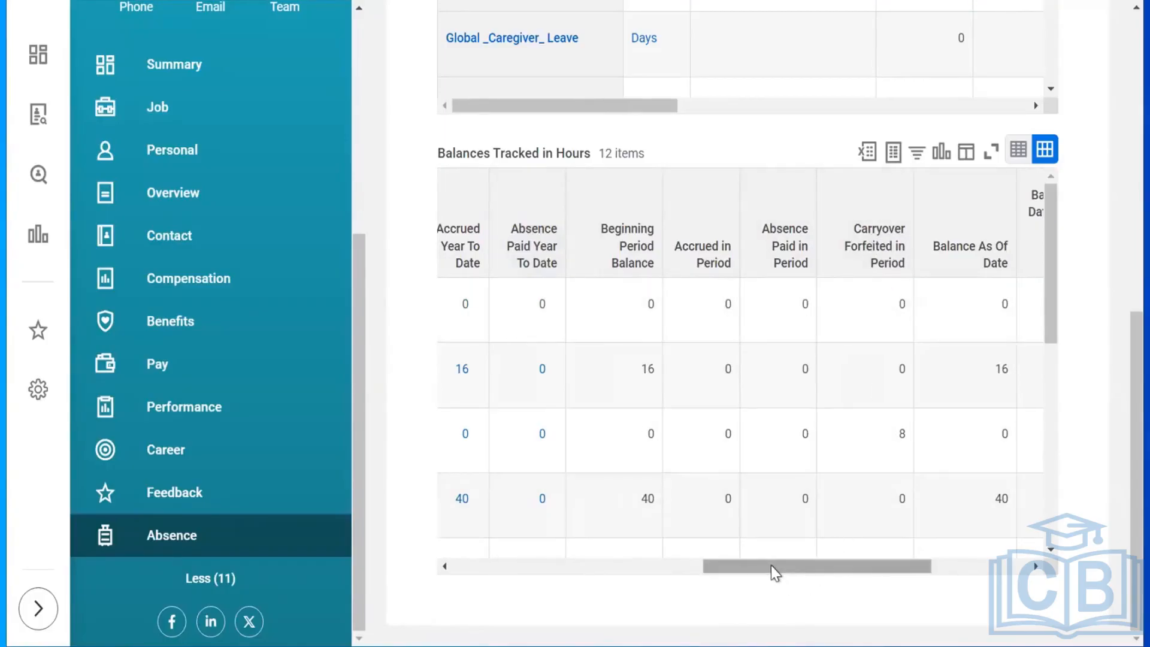
{"action": "left_click_drag", "start_coordinate": [771, 566], "coordinate": [855, 567]}
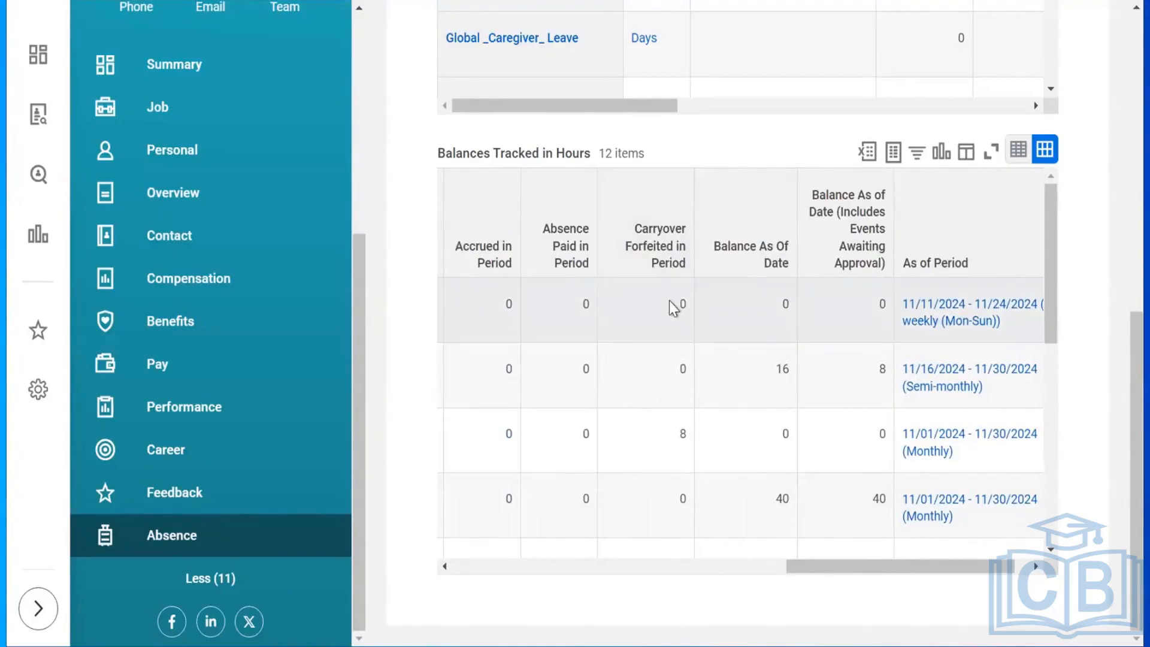
{"action": "left_click", "coordinate": [780, 306]}
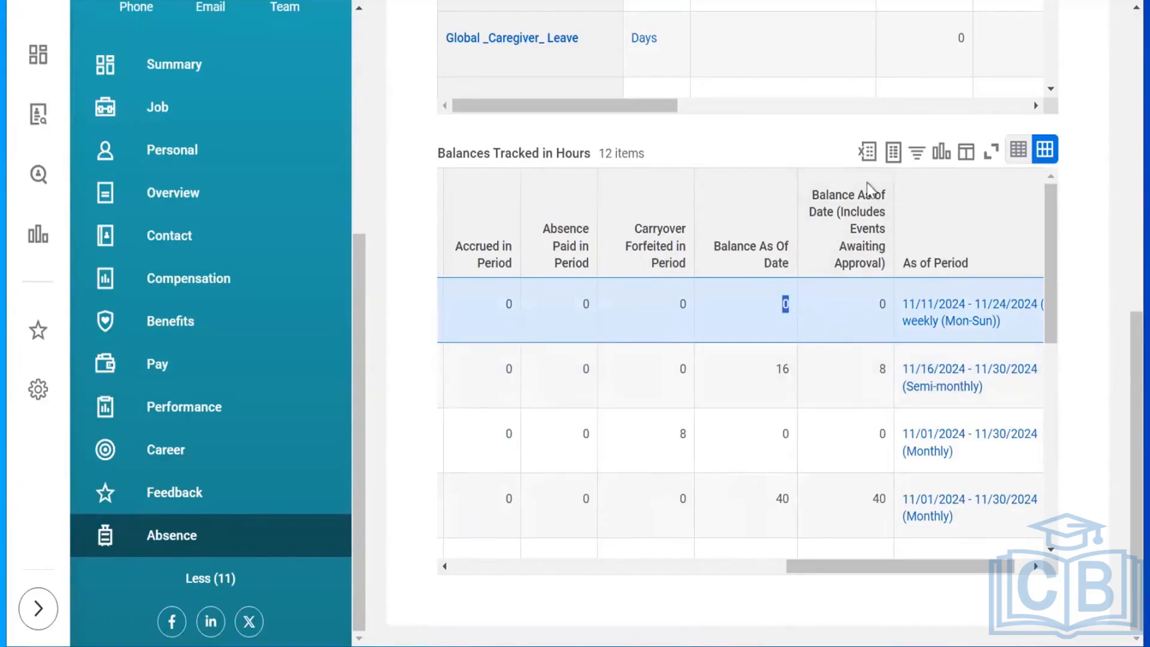
{"action": "left_click", "coordinate": [873, 305]}
{"action": "left_click", "coordinate": [774, 306]}
{"action": "left_click", "coordinate": [883, 309]}
{"action": "mouse_move", "coordinate": [880, 297]}
Go back to the Workday Home page and open the global search box.
{"action": "left_click_drag", "start_coordinate": [1131, 411], "coordinate": [1130, 68]}
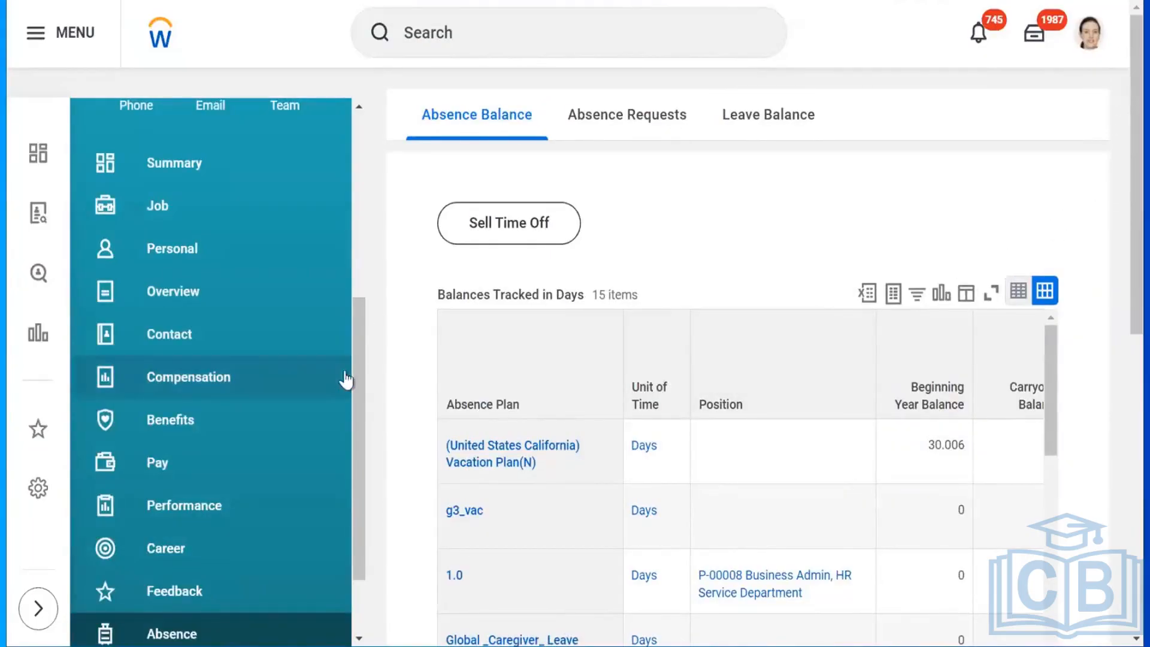
{"action": "left_click_drag", "start_coordinate": [359, 299], "coordinate": [365, 95]}
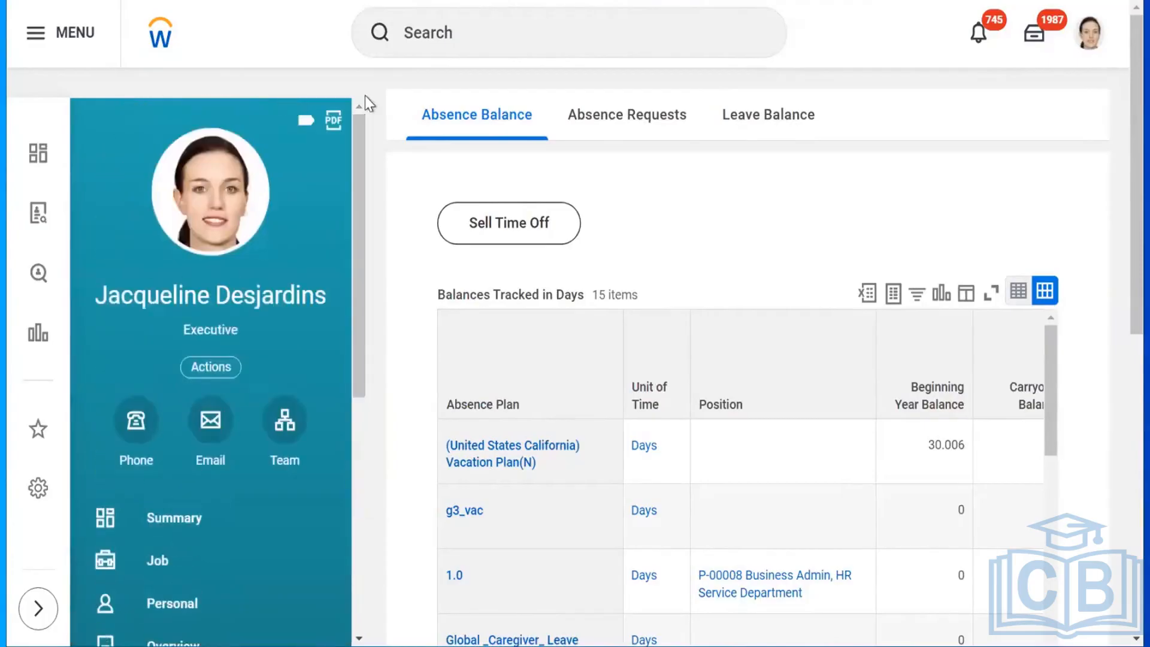
{"action": "left_click", "coordinate": [162, 41]}
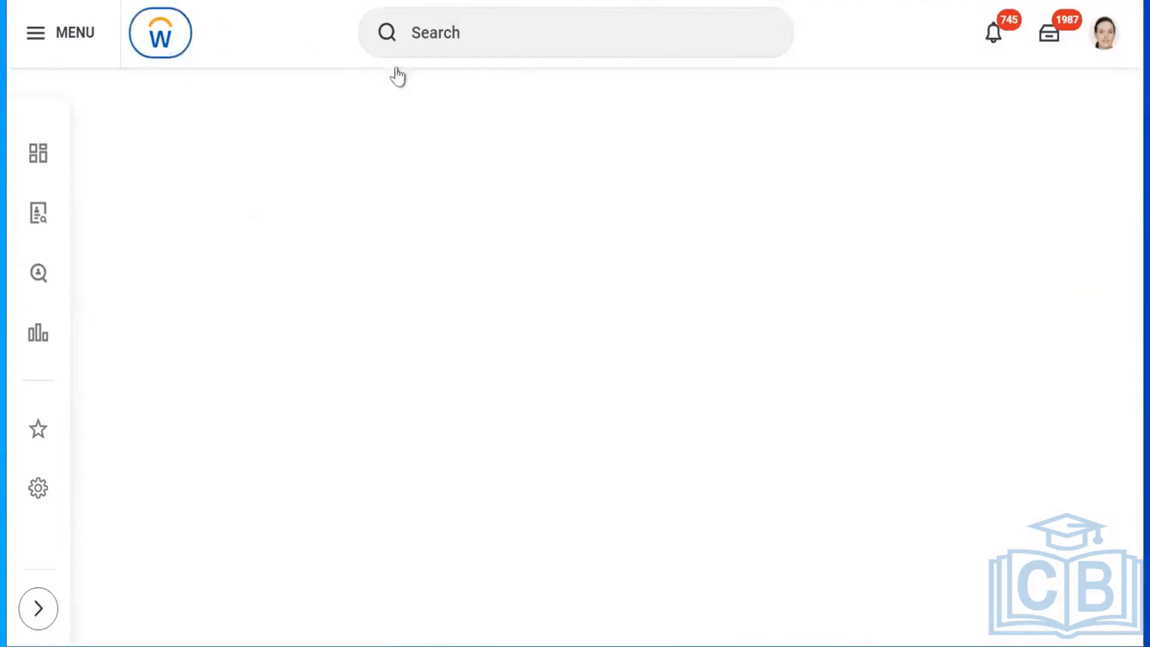
{"action": "left_click", "coordinate": [457, 31]}
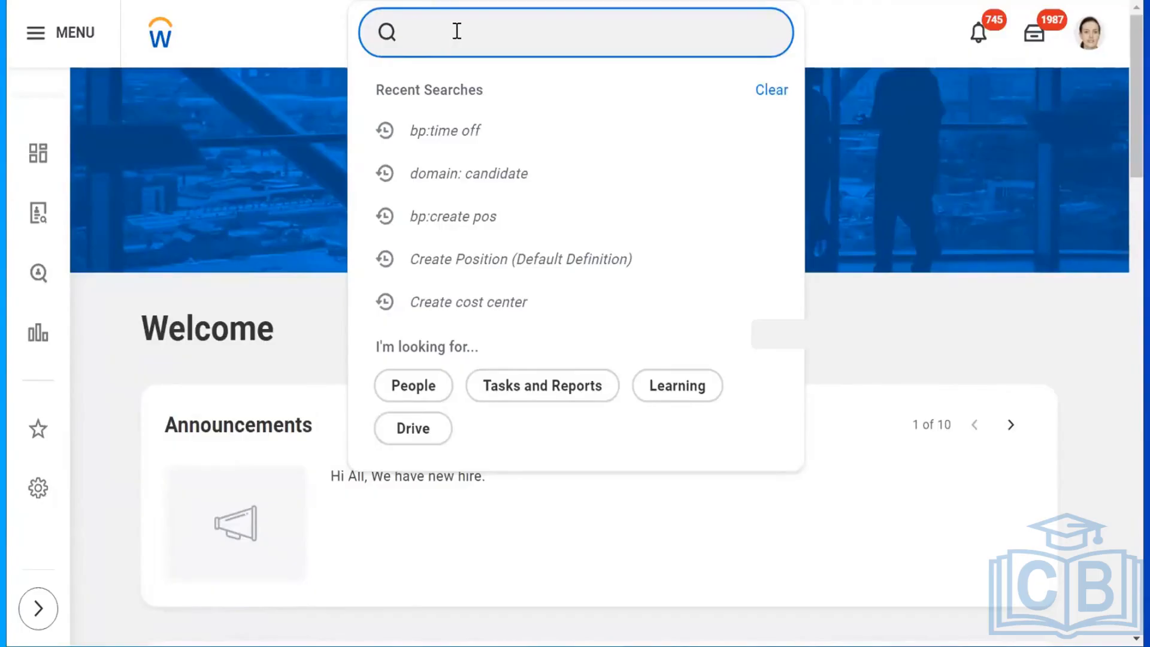
Search 'time off result summ' and open the Time Off Results Summary report.
{"action": "type", "text": "time off"}
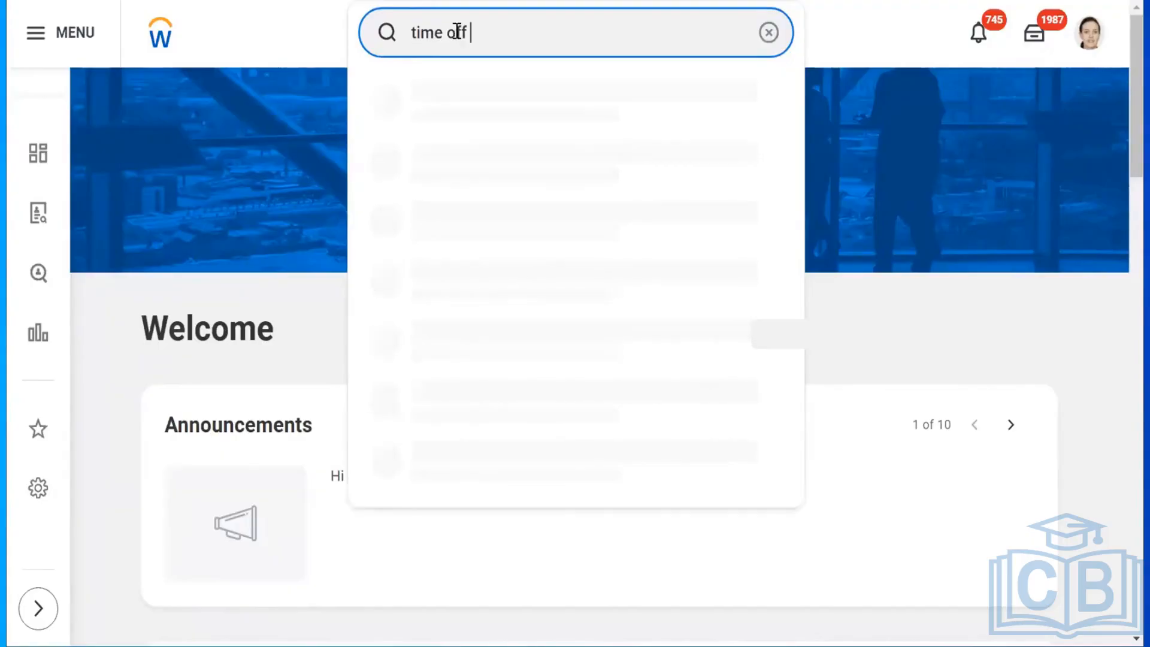
{"action": "type", "text": " result summ"}
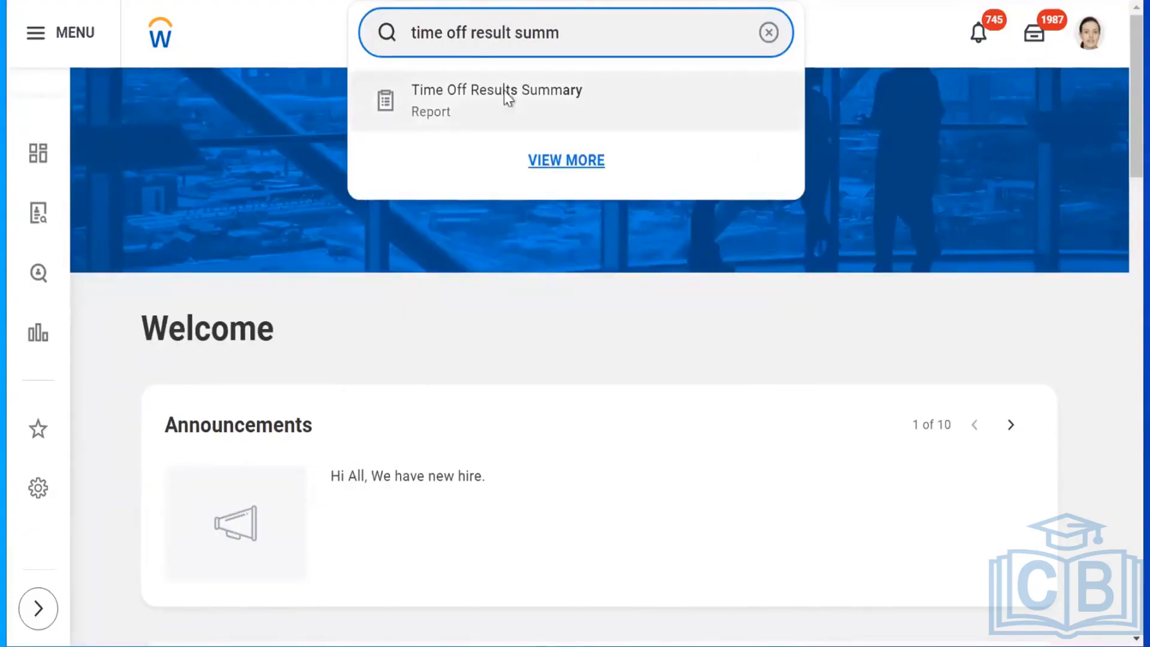
{"action": "left_click", "coordinate": [506, 96]}
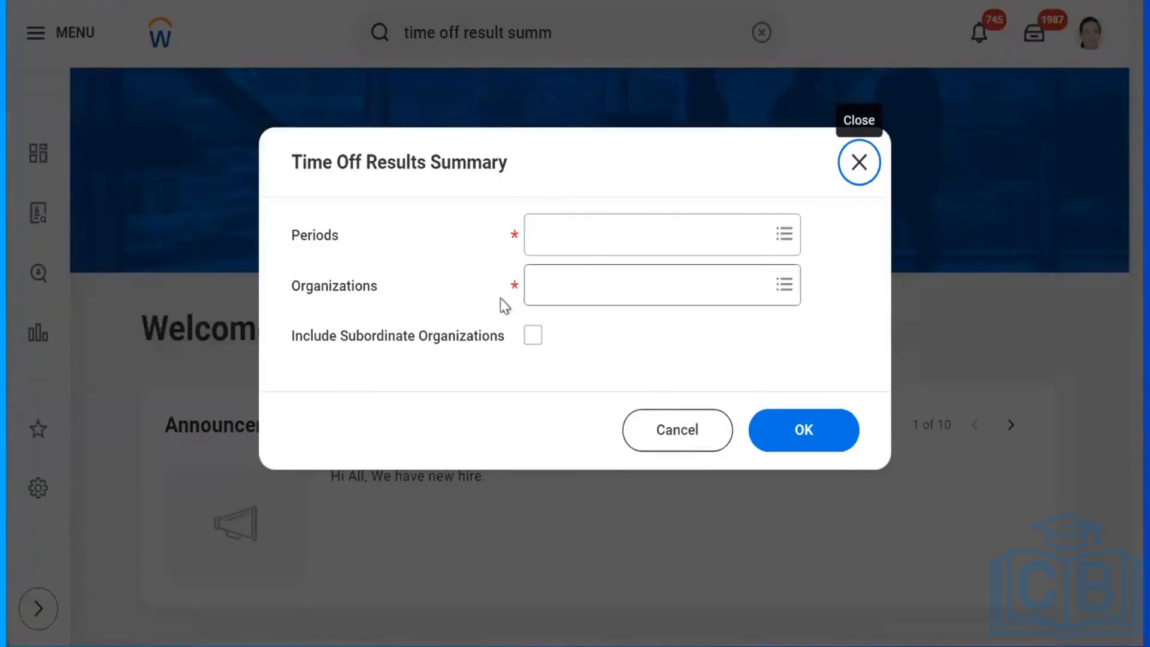
Set Periods to the 01/01/2024 - 12/31/2024 Annual period under By Period Schedule Current Period Only.
{"action": "left_click", "coordinate": [585, 243]}
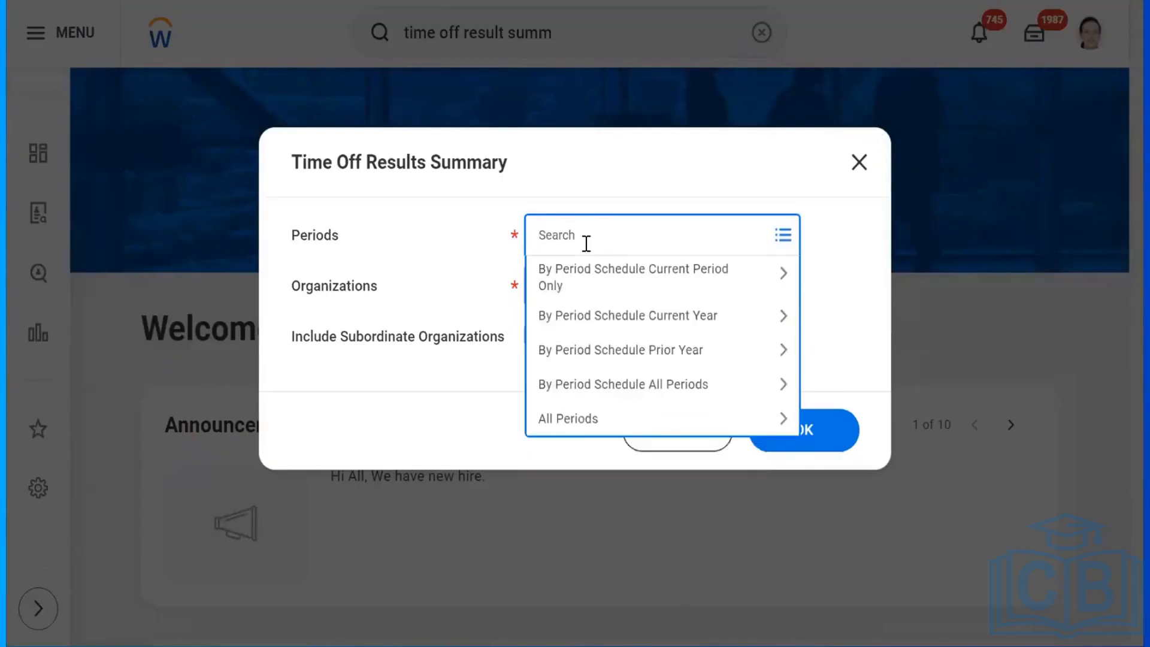
{"action": "left_click", "coordinate": [592, 281]}
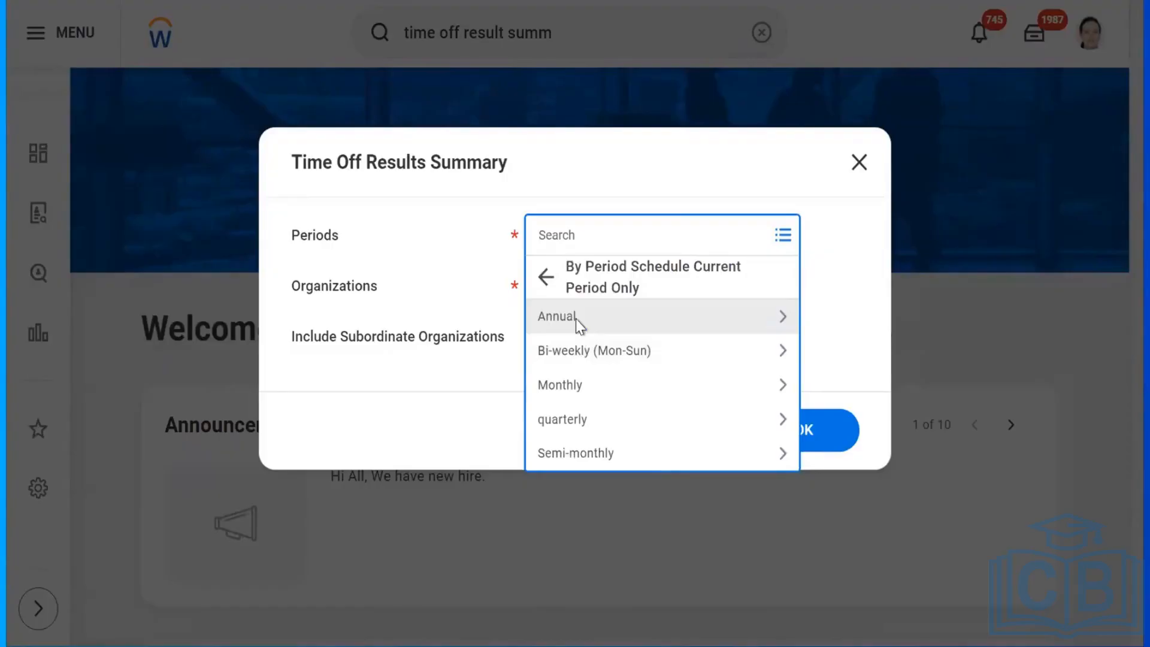
{"action": "left_click", "coordinate": [576, 318]}
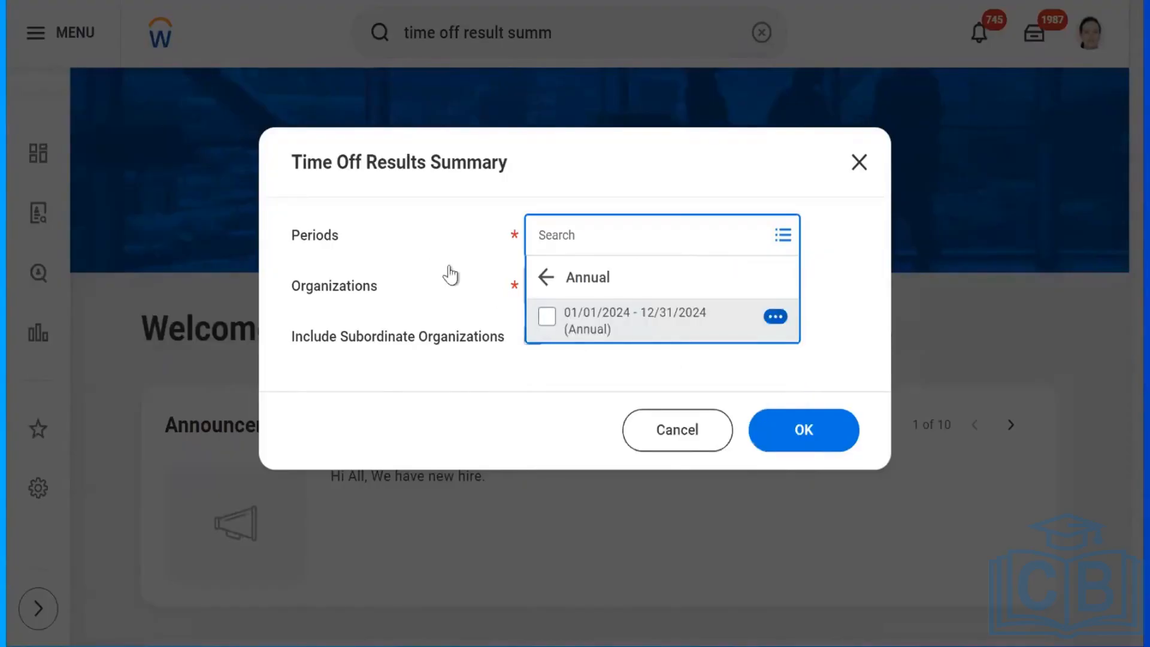
{"action": "left_click", "coordinate": [547, 317]}
Add all six 'united king' United Kingdom organizations and run the report.
{"action": "left_click", "coordinate": [418, 257]}
{"action": "left_click", "coordinate": [590, 297]}
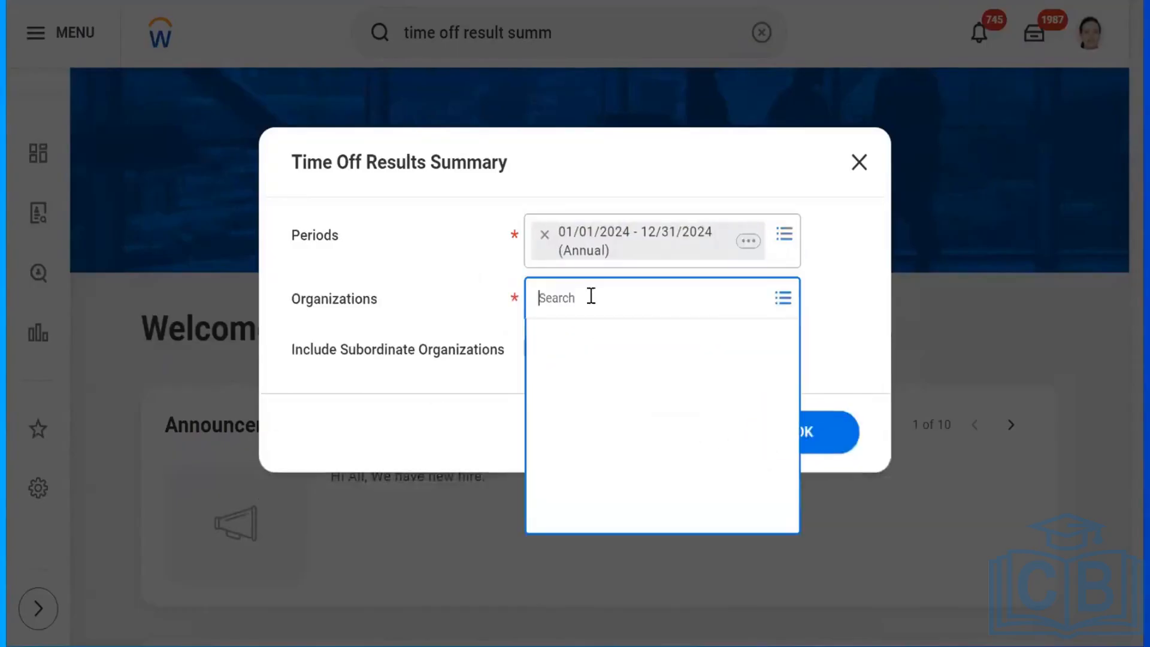
{"action": "type", "text": "uni"}
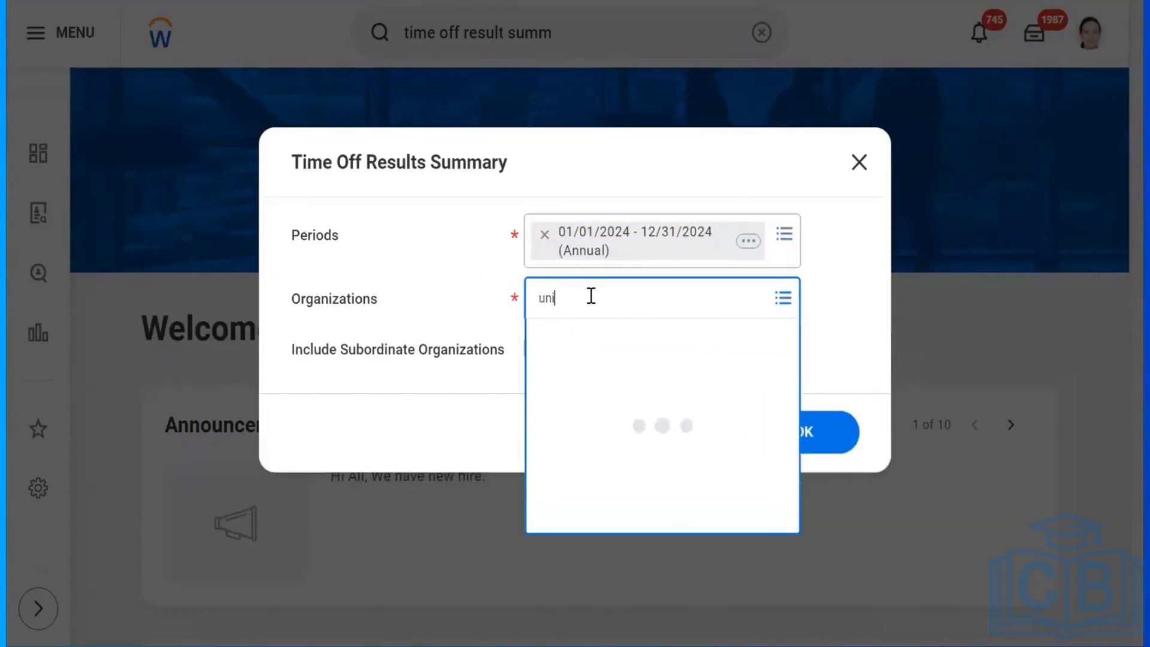
{"action": "type", "text": "ted king"}
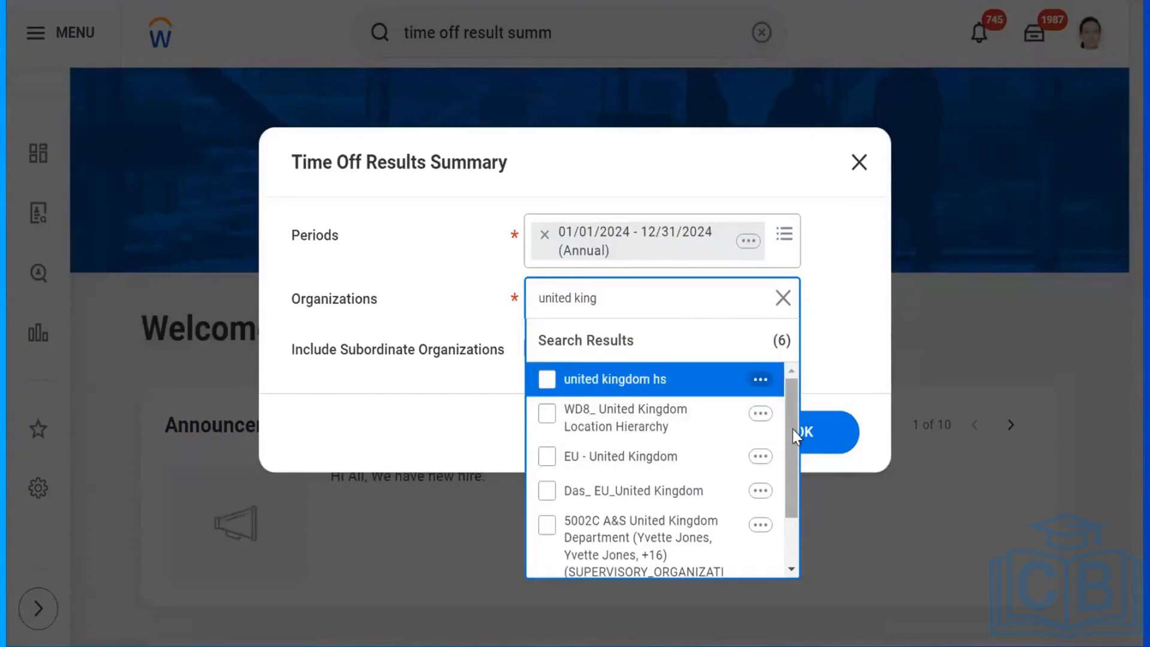
{"action": "left_click_drag", "start_coordinate": [792, 432], "coordinate": [793, 387]}
{"action": "key", "text": "ctrl+a"}
{"action": "key", "text": "Return"}
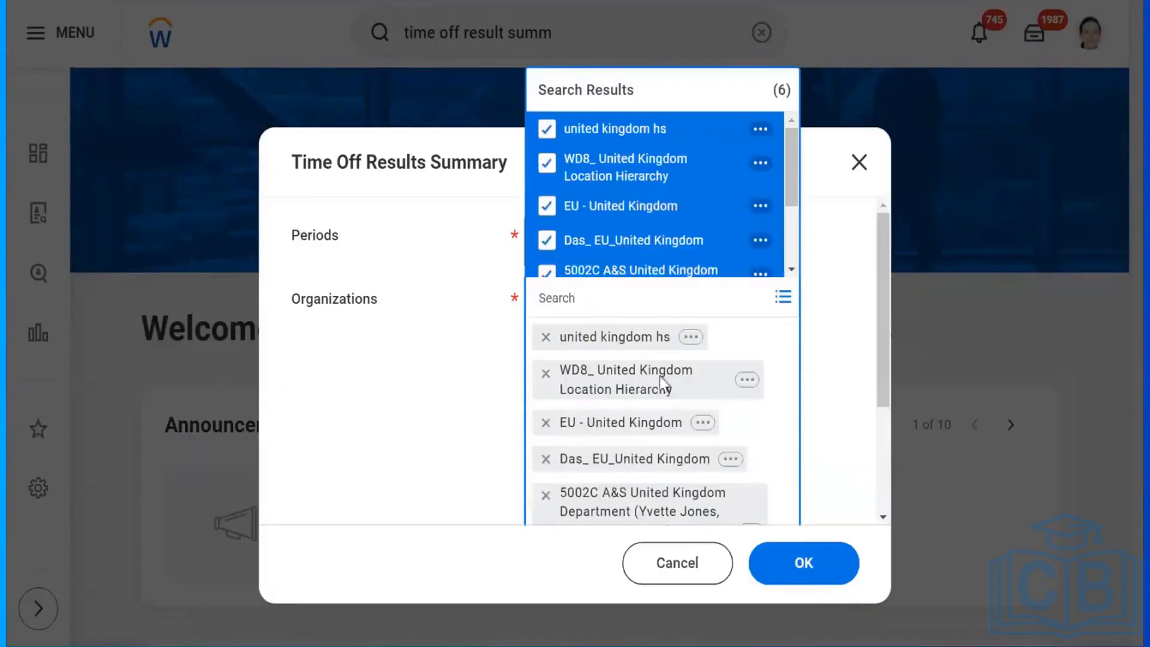
{"action": "left_click", "coordinate": [418, 400]}
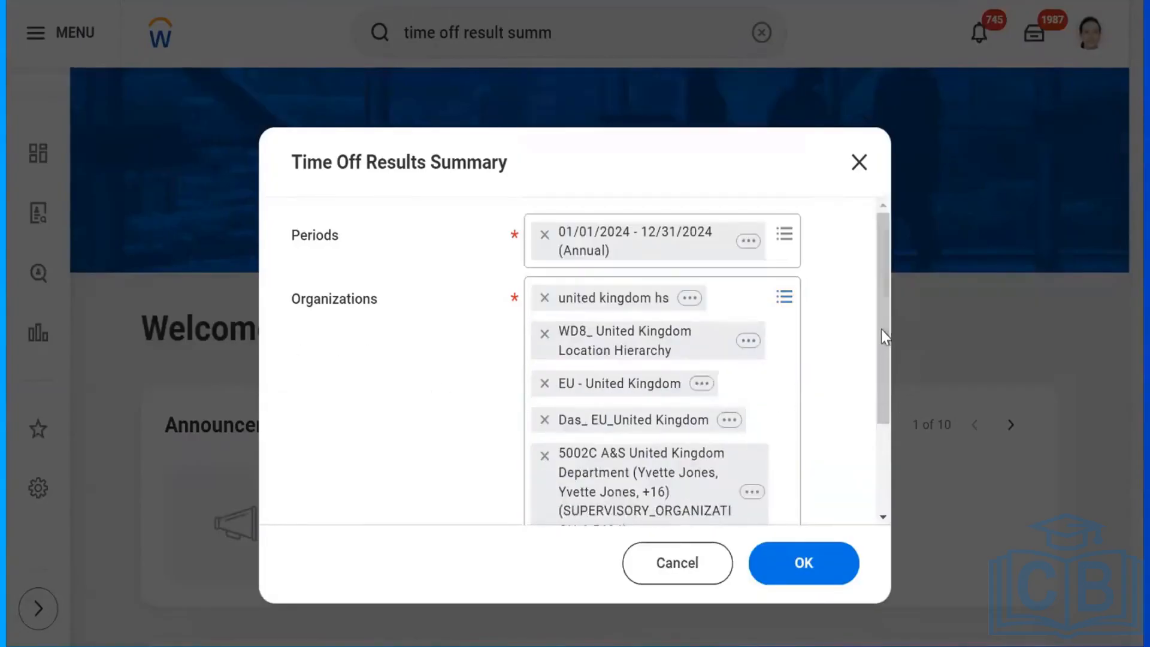
{"action": "scroll", "coordinate": [862, 477], "scroll_direction": "down", "scroll_amount": 3}
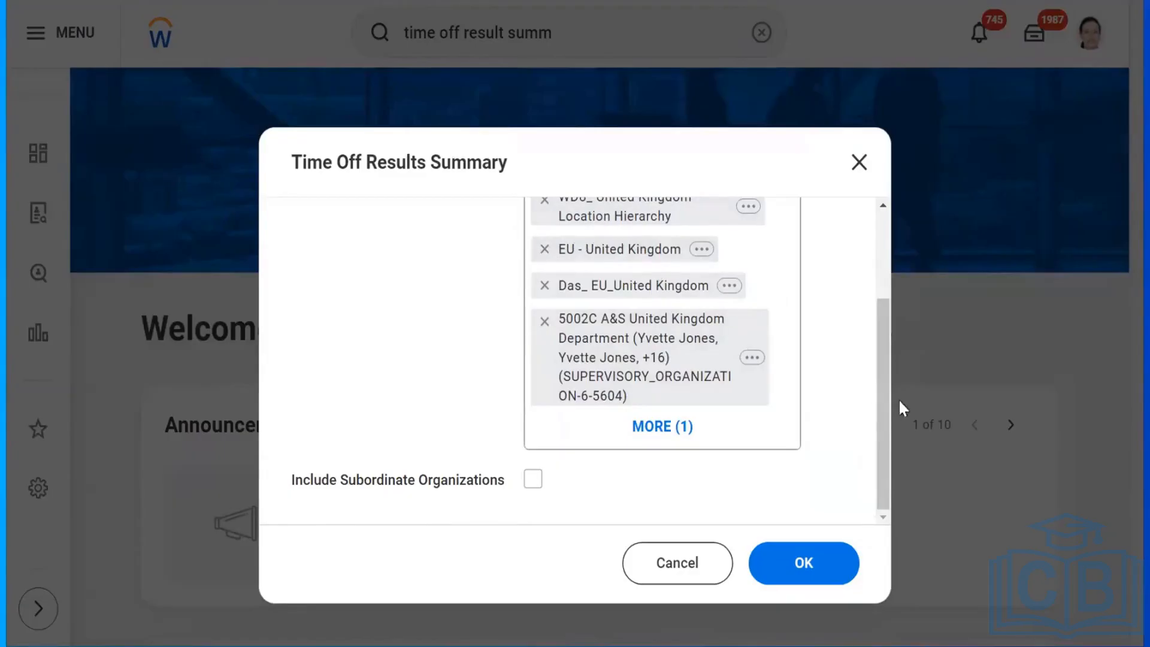
{"action": "left_click_drag", "start_coordinate": [880, 406], "coordinate": [876, 437]}
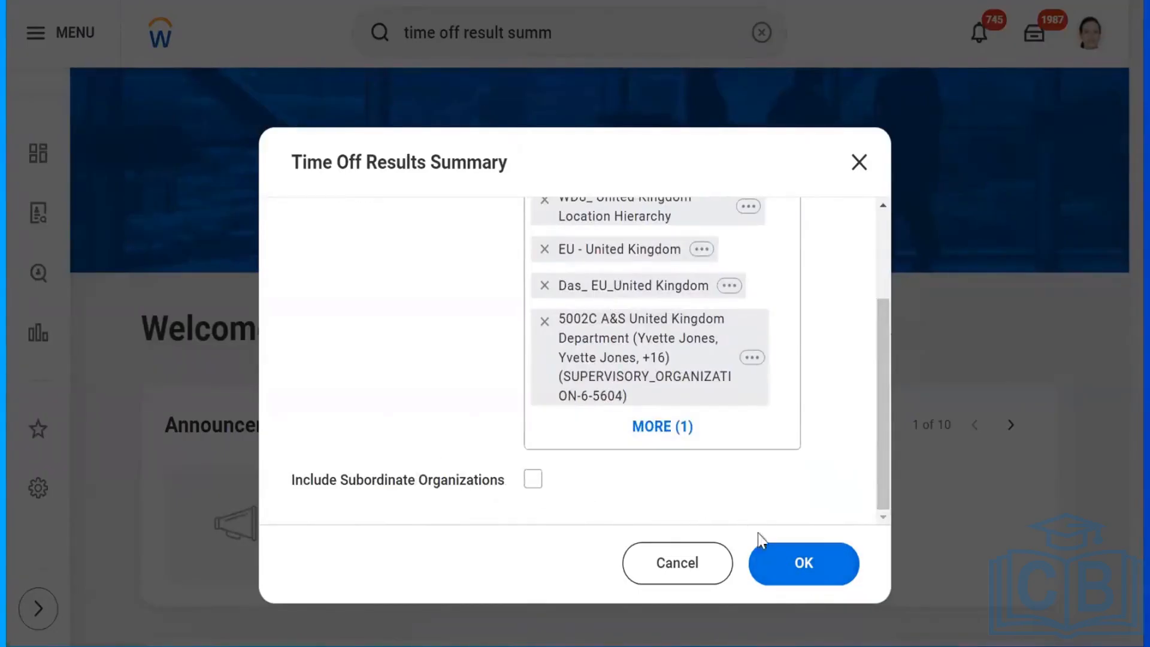
{"action": "left_click", "coordinate": [795, 574]}
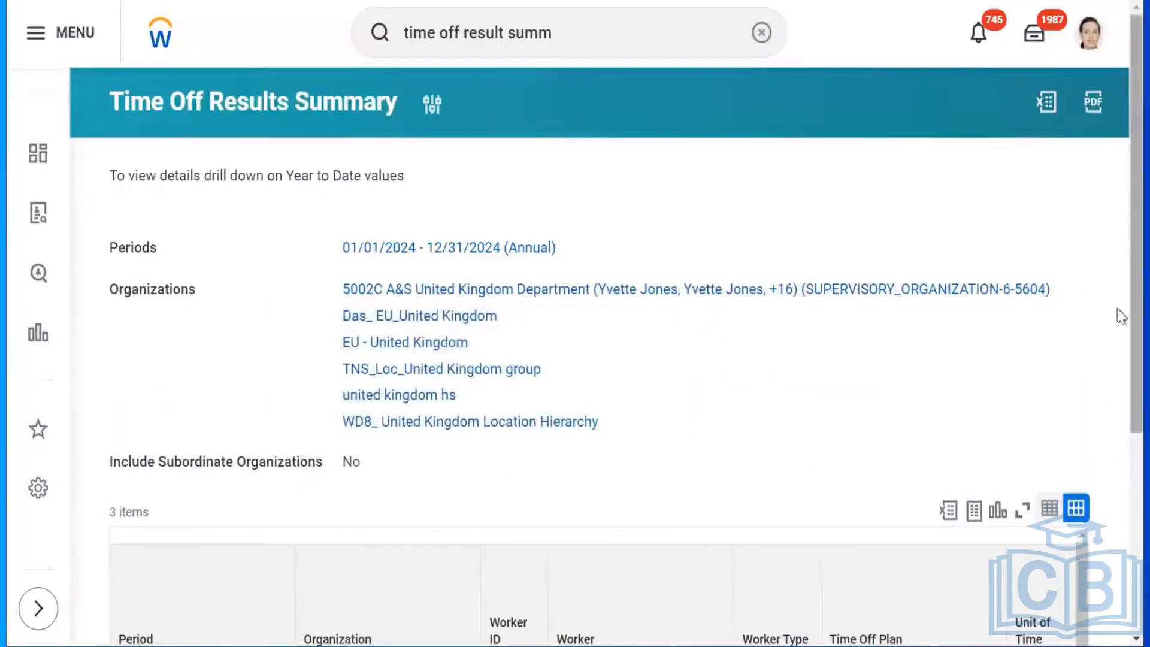
{"action": "scroll", "coordinate": [1122, 316], "scroll_direction": "down", "scroll_amount": 5}
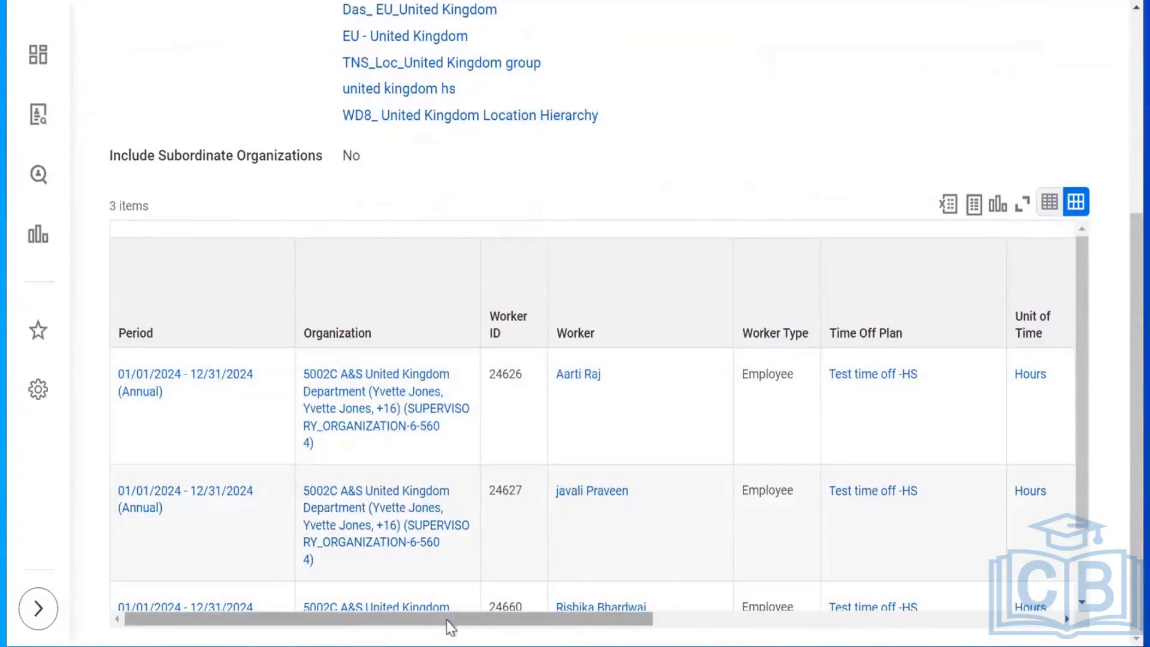
{"action": "left_click_drag", "start_coordinate": [449, 623], "coordinate": [794, 642]}
{"action": "left_click_drag", "start_coordinate": [876, 640], "coordinate": [947, 640]}
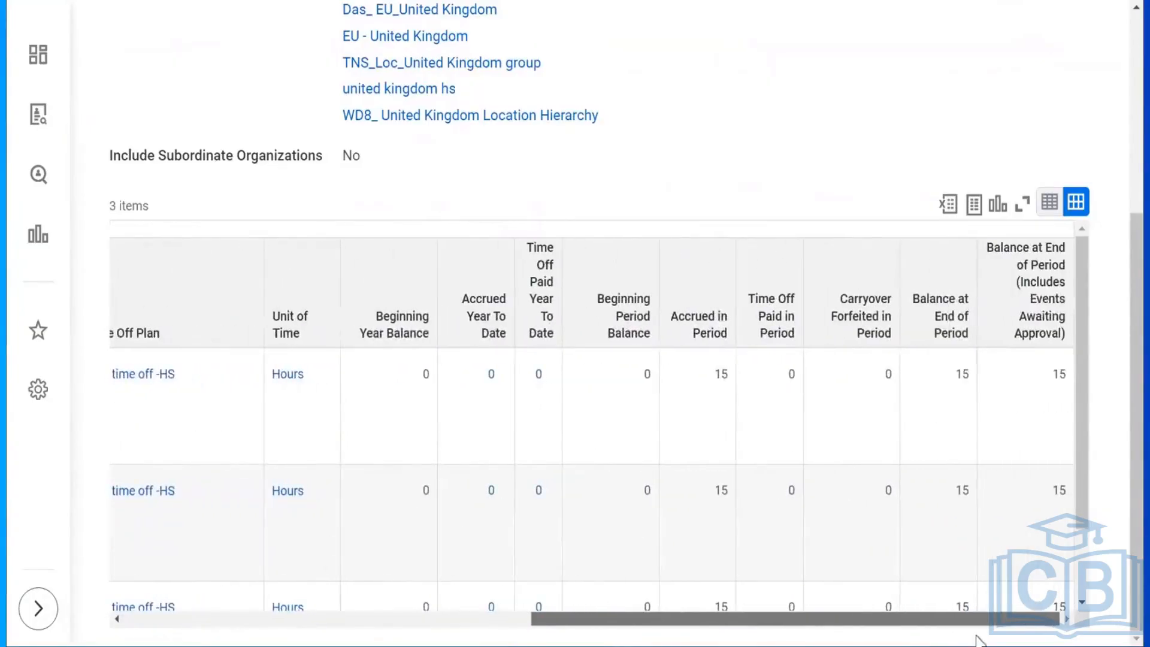
{"action": "left_click_drag", "start_coordinate": [839, 602], "coordinate": [289, 538]}
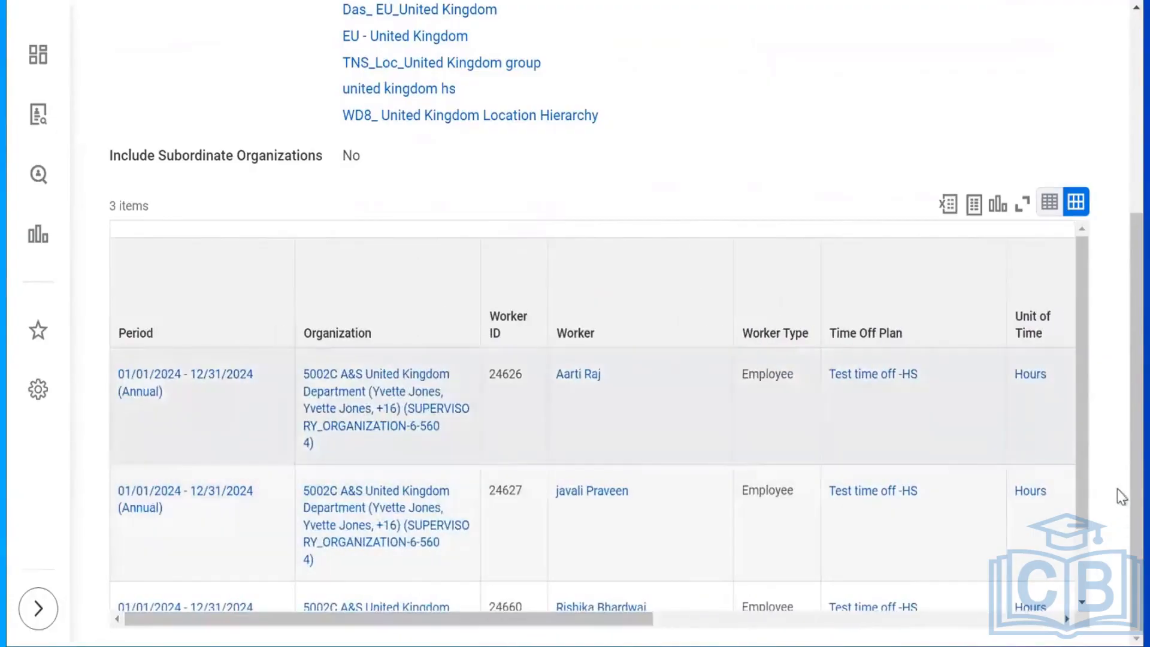
{"action": "scroll", "coordinate": [1119, 424], "scroll_direction": "up", "scroll_amount": 5}
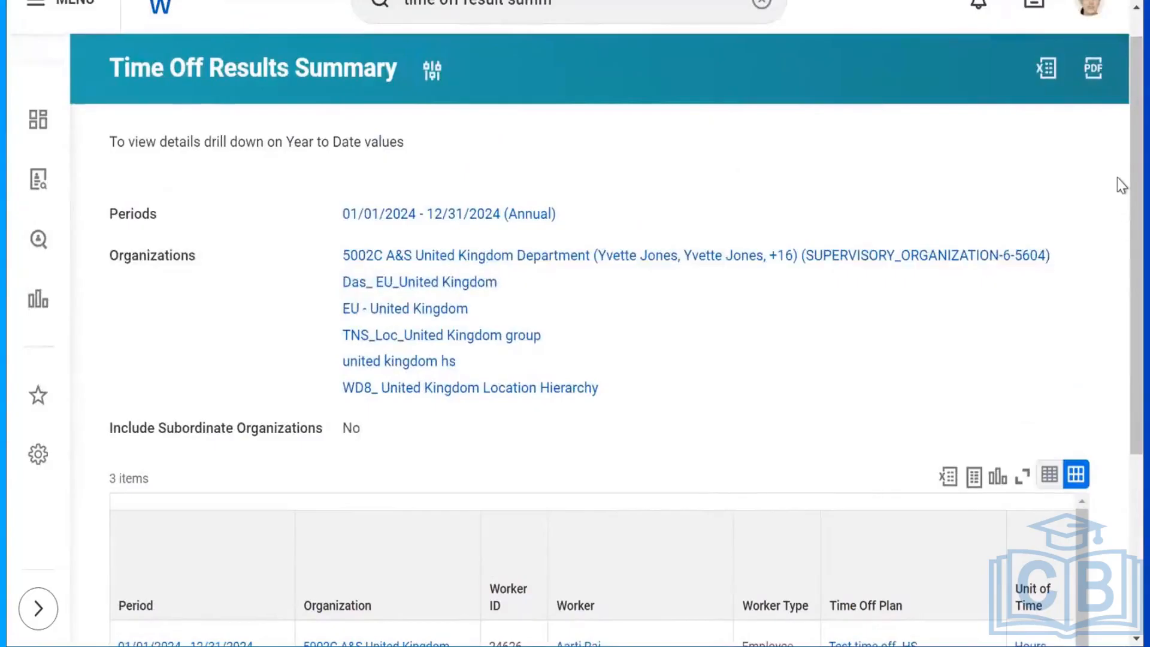
{"action": "scroll", "coordinate": [1120, 312], "scroll_direction": "down", "scroll_amount": 5}
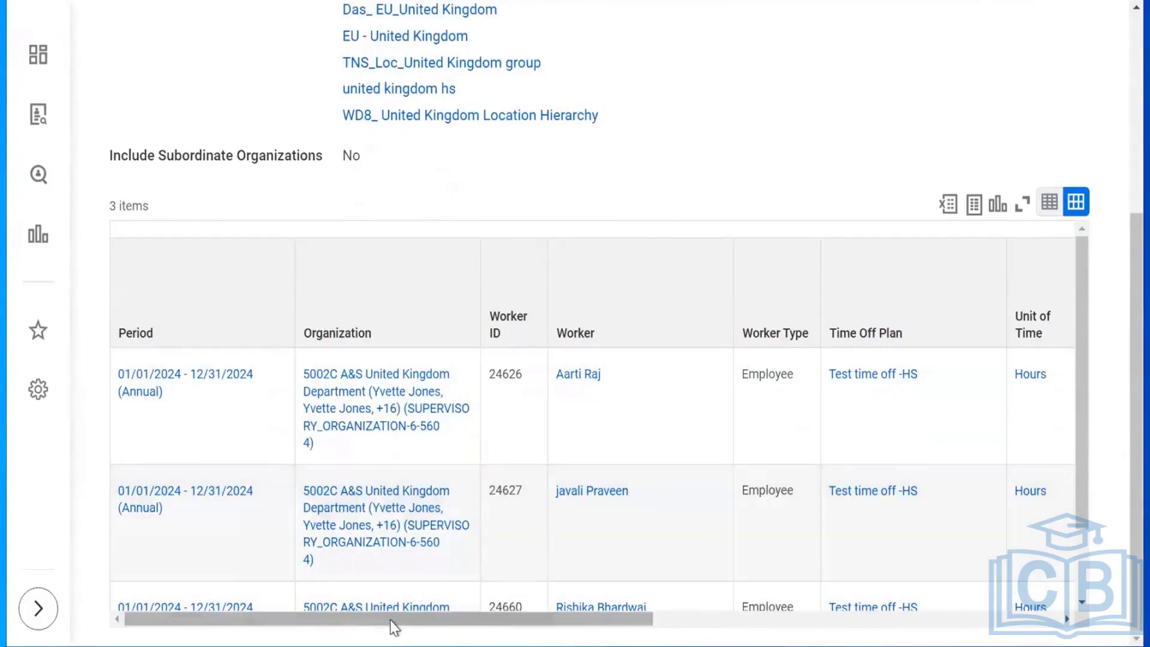
{"action": "left_click_drag", "start_coordinate": [347, 620], "coordinate": [618, 620]}
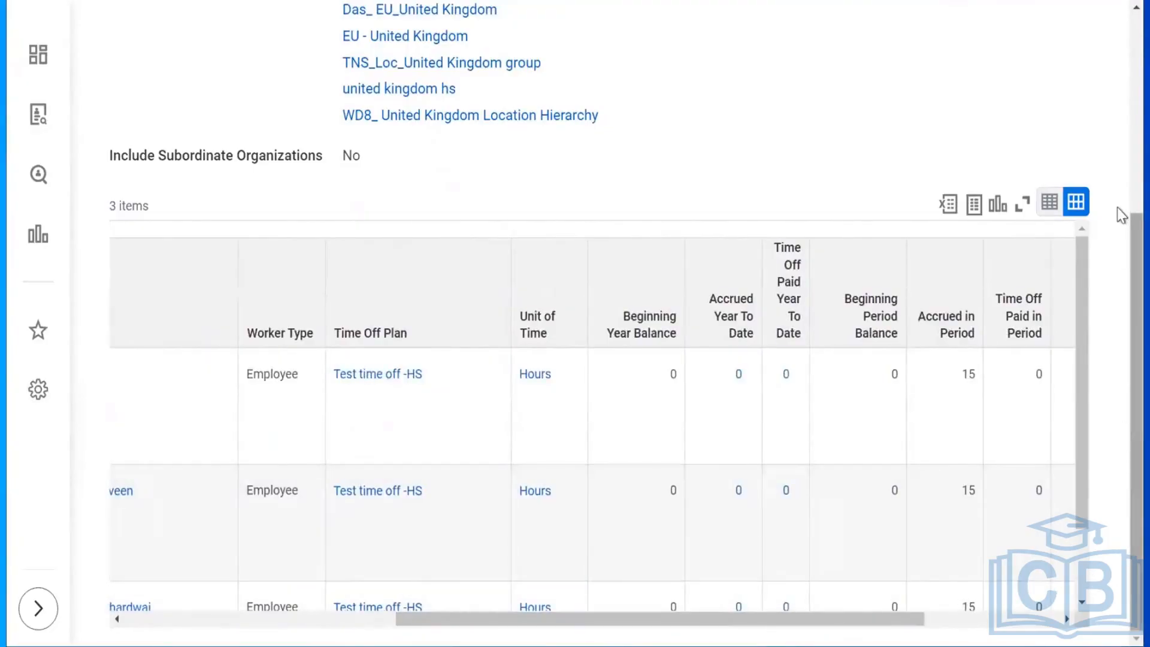
{"action": "scroll", "coordinate": [1117, 207], "scroll_direction": "up", "scroll_amount": 5}
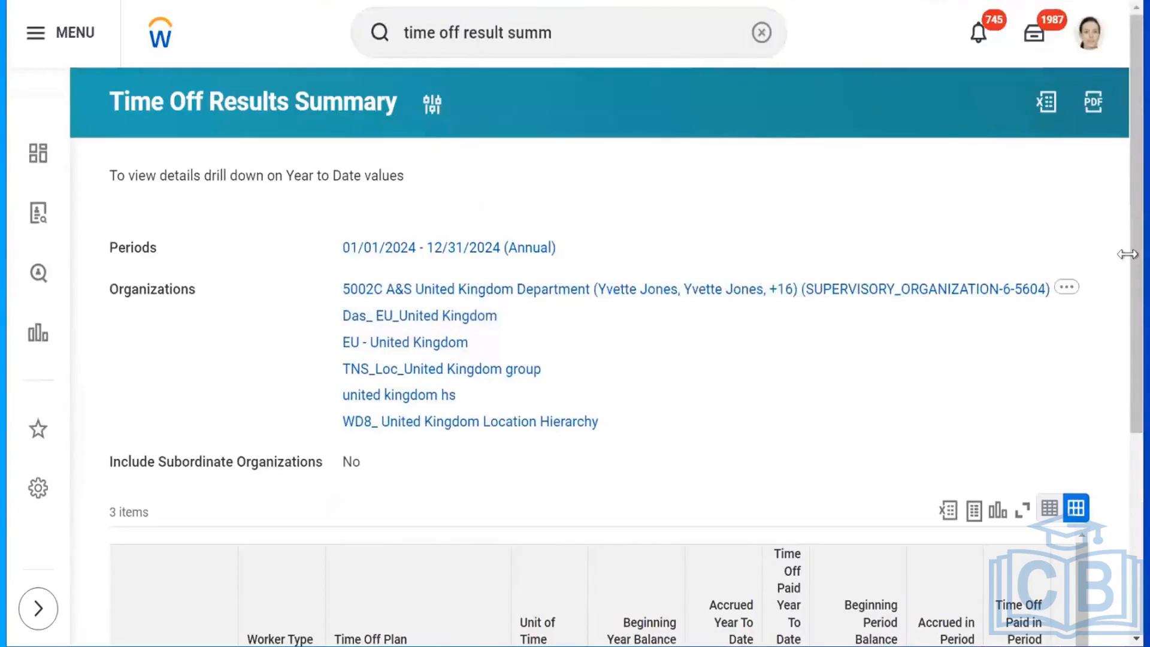
{"action": "scroll", "coordinate": [1112, 465], "scroll_direction": "down", "scroll_amount": 5}
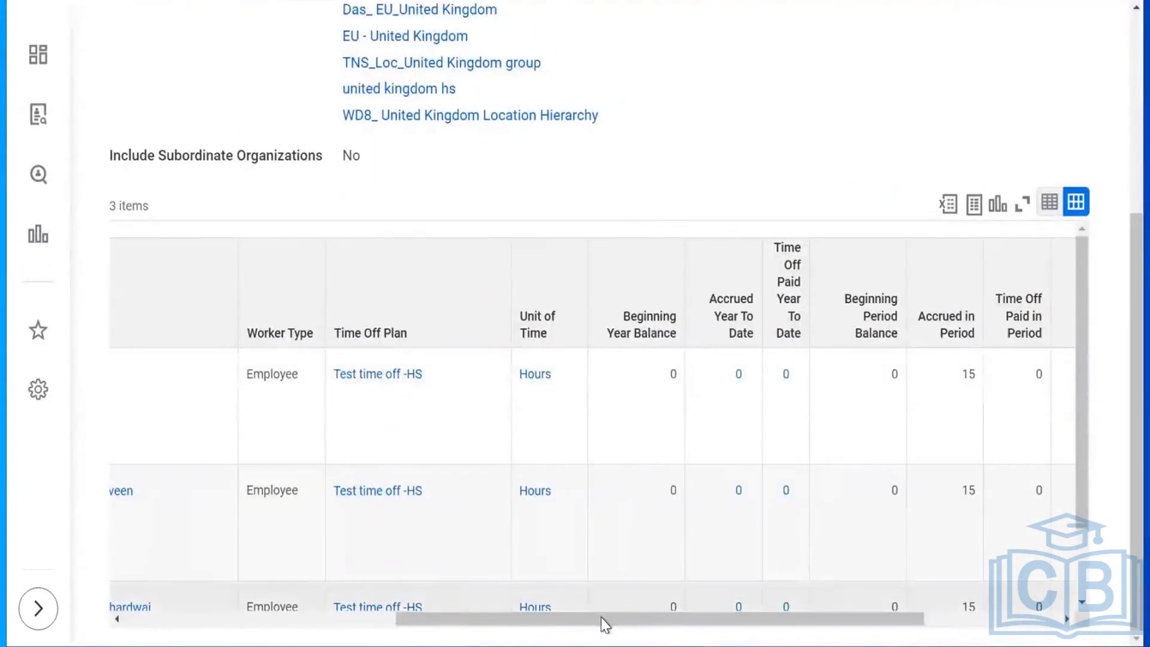
{"action": "left_click_drag", "start_coordinate": [665, 621], "coordinate": [683, 621]}
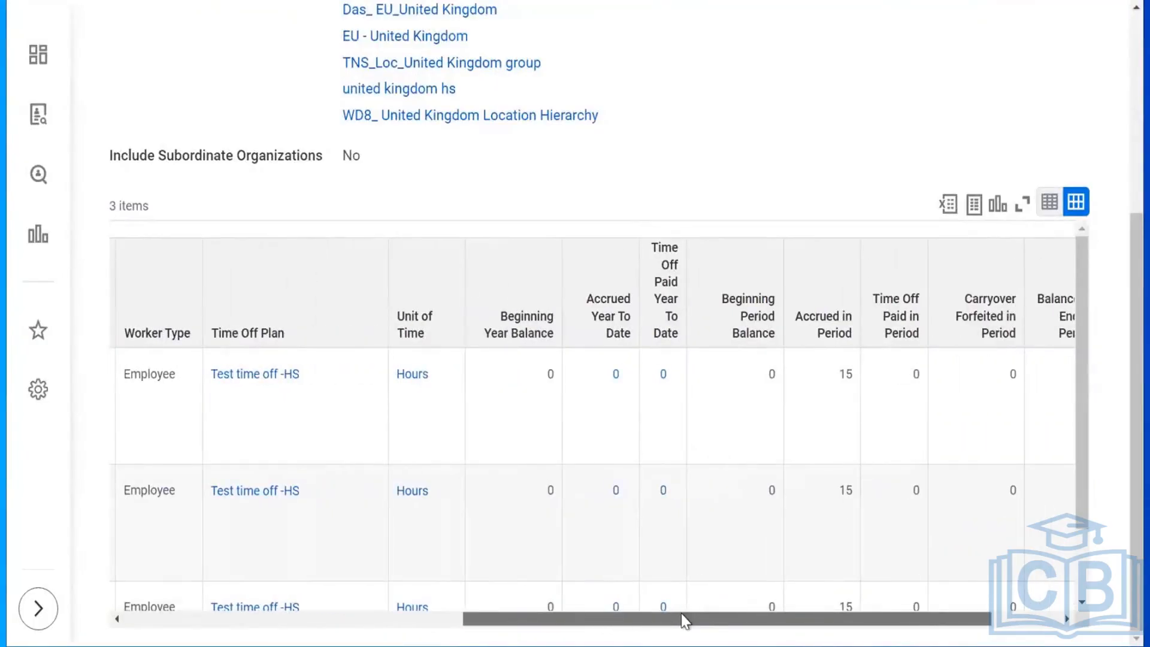
{"action": "left_click_drag", "start_coordinate": [681, 613], "coordinate": [758, 622]}
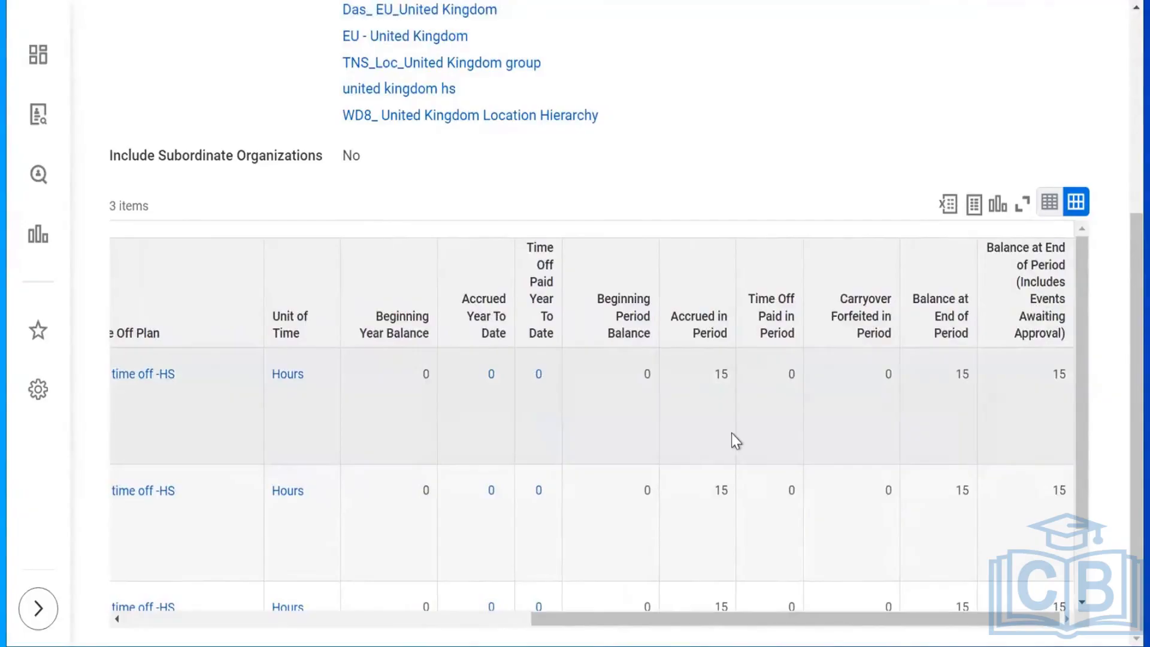
{"action": "scroll", "coordinate": [1122, 345], "scroll_direction": "up", "scroll_amount": 5}
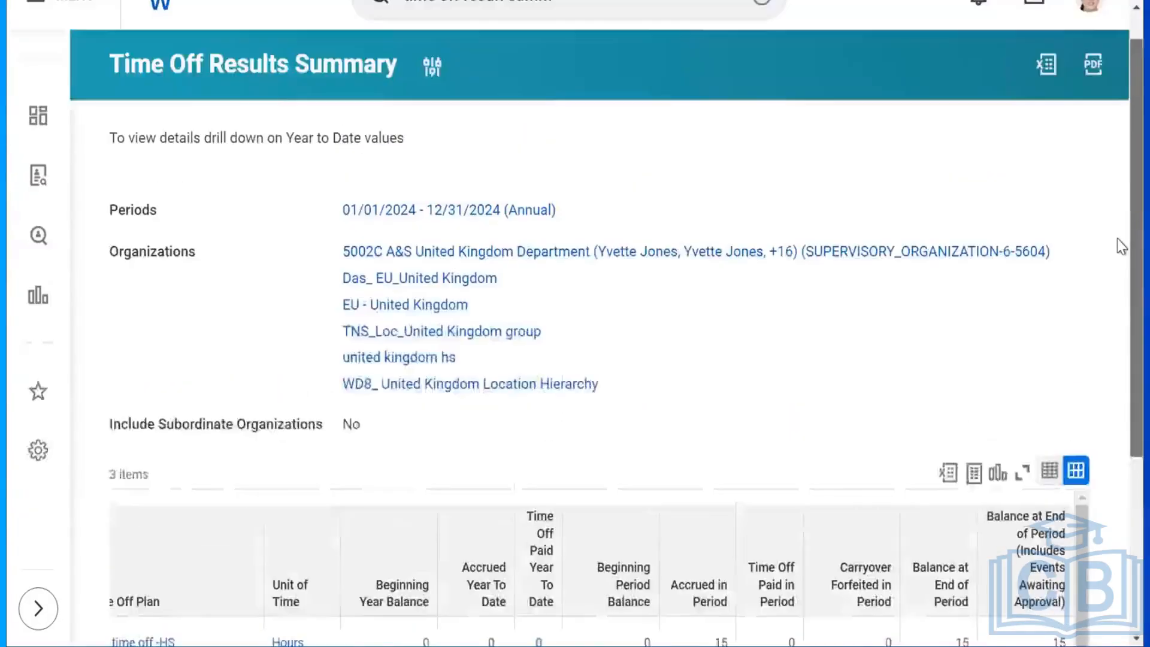
{"action": "scroll", "coordinate": [1121, 242], "scroll_direction": "down", "scroll_amount": 4}
{"action": "scroll", "coordinate": [1120, 383], "scroll_direction": "down", "scroll_amount": 1}
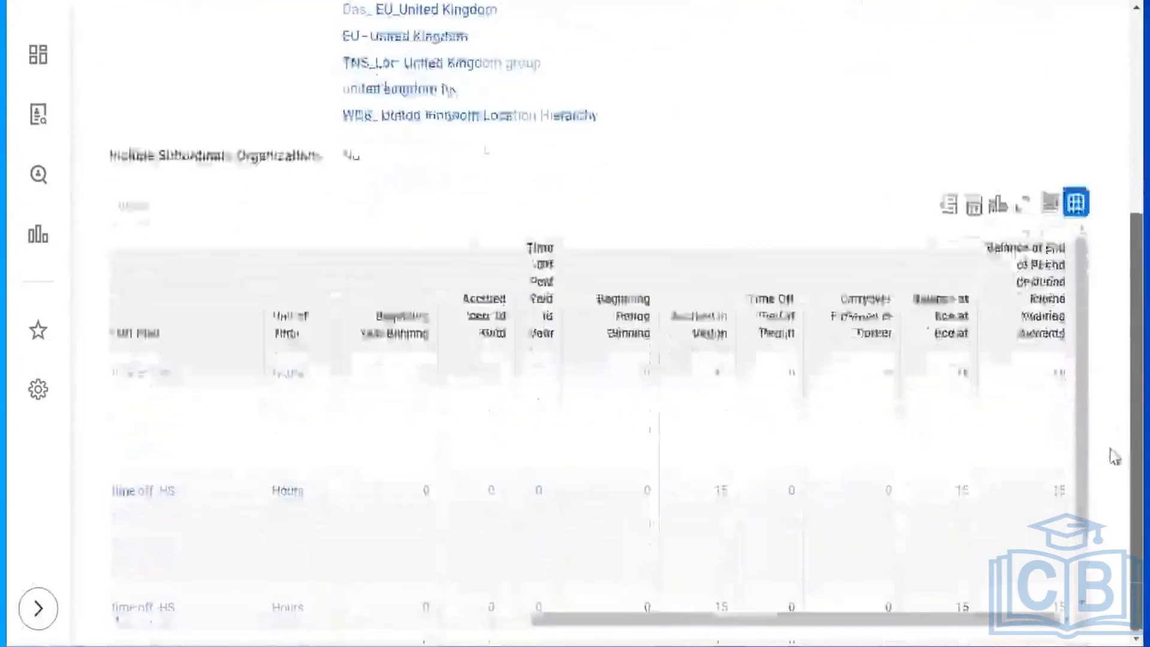
{"action": "scroll", "coordinate": [1119, 323], "scroll_direction": "up", "scroll_amount": 3}
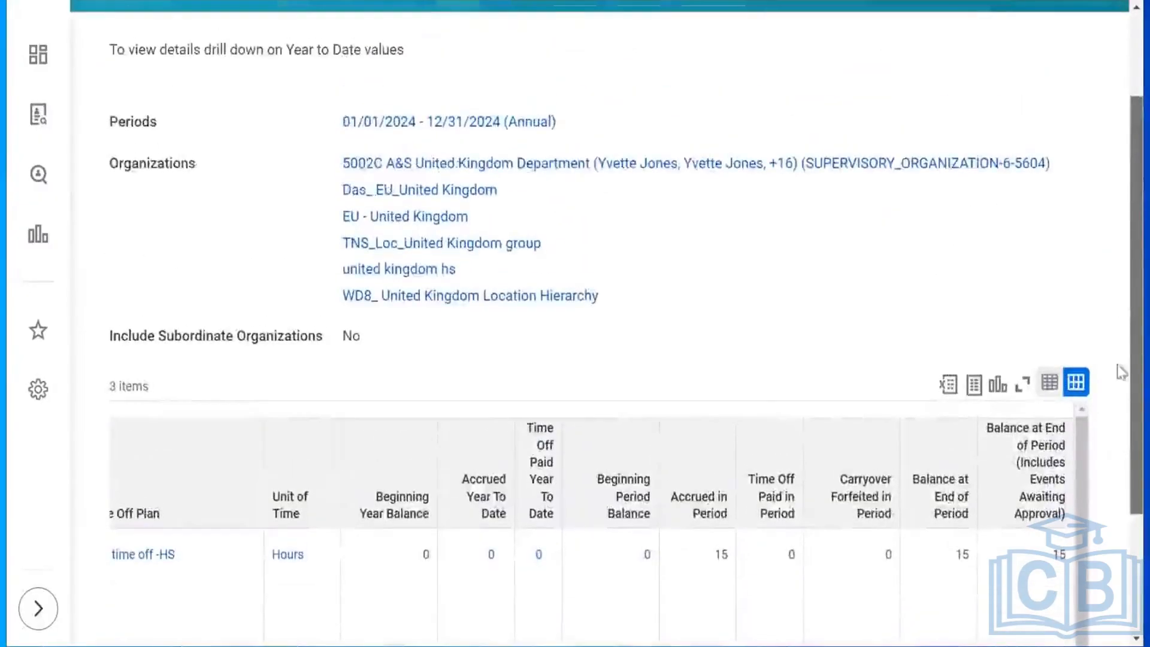
{"action": "scroll", "coordinate": [1119, 359], "scroll_direction": "down", "scroll_amount": 3}
{"action": "scroll", "coordinate": [1122, 431], "scroll_direction": "down", "scroll_amount": 1}
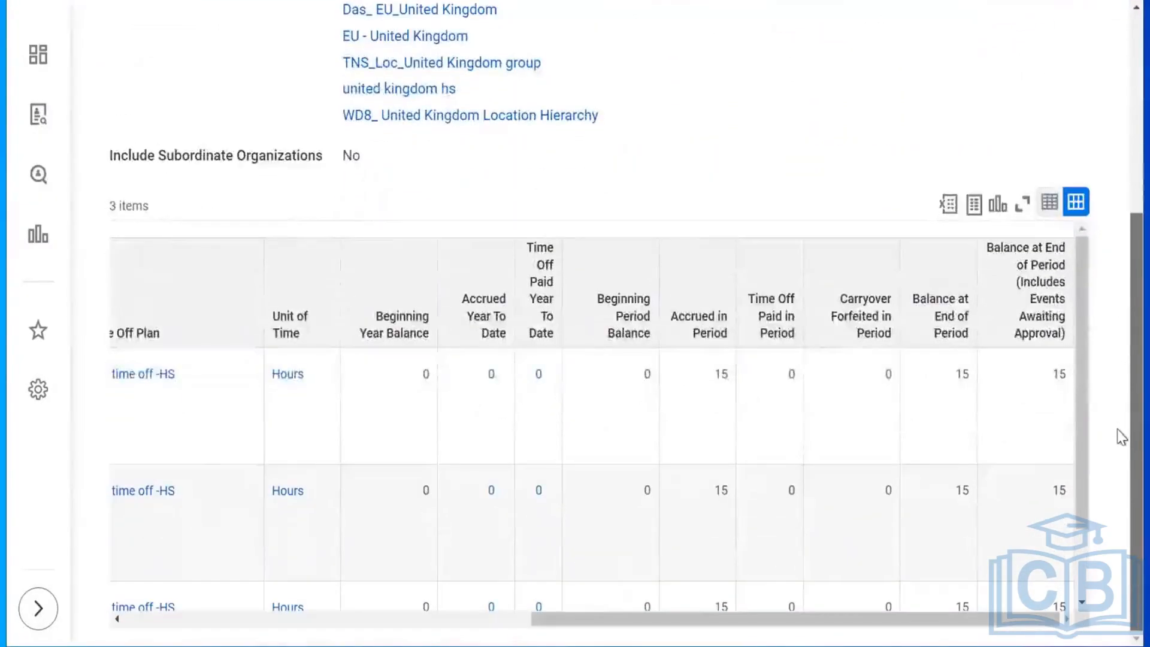
{"action": "scroll", "coordinate": [1120, 407], "scroll_direction": "up", "scroll_amount": 1}
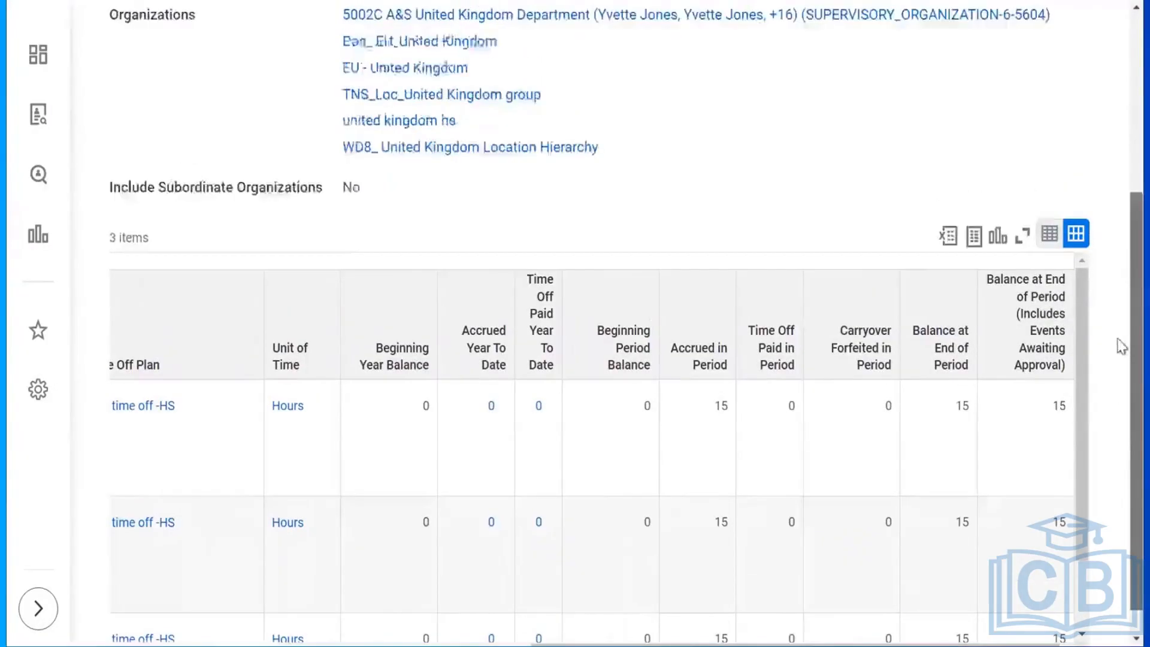
{"action": "scroll", "coordinate": [1121, 323], "scroll_direction": "up", "scroll_amount": 3}
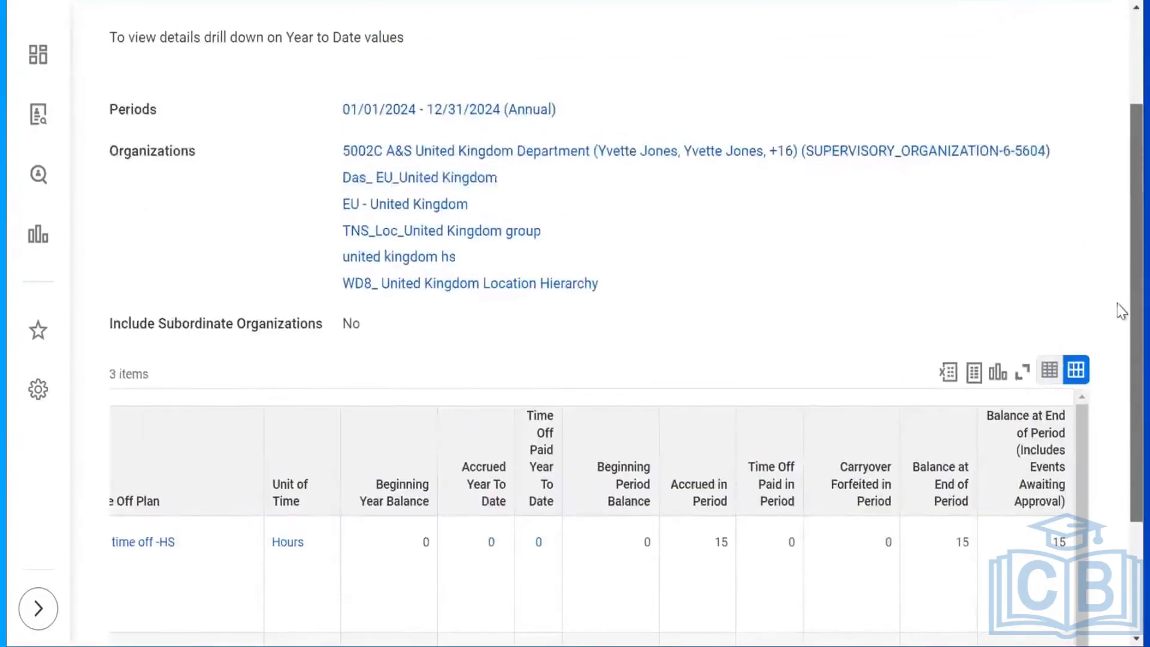
{"action": "scroll", "coordinate": [1122, 371], "scroll_direction": "down", "scroll_amount": 2}
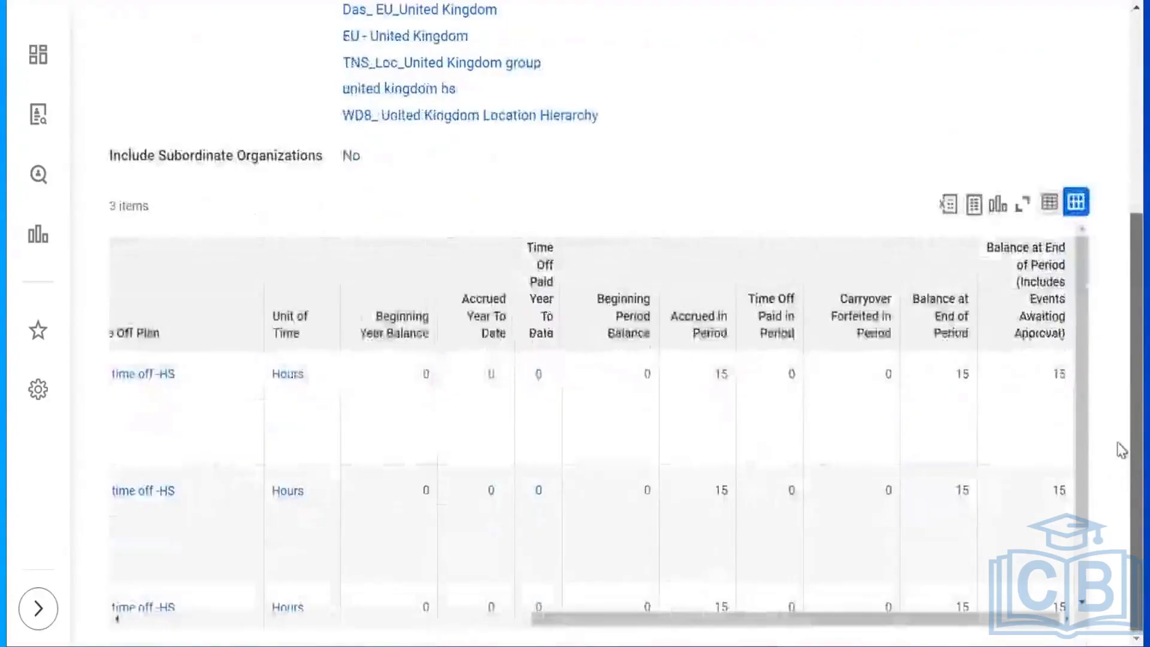
{"action": "scroll", "coordinate": [1122, 375], "scroll_direction": "up", "scroll_amount": 2}
{"action": "scroll", "coordinate": [1122, 371], "scroll_direction": "down", "scroll_amount": 2}
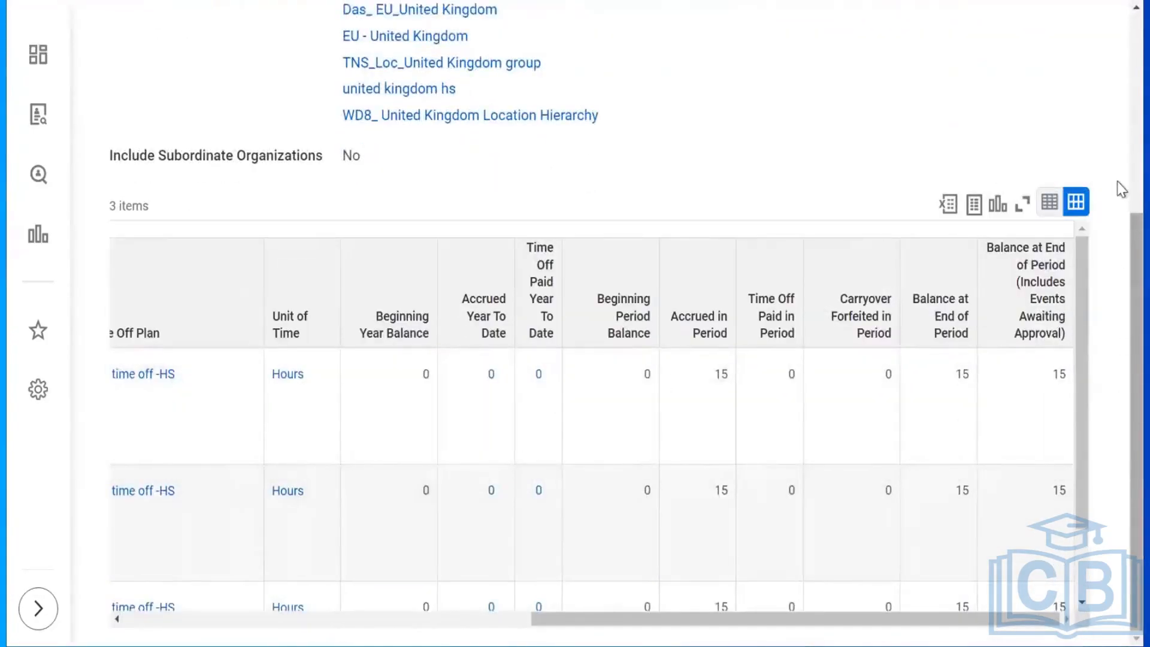
{"action": "scroll", "coordinate": [1119, 186], "scroll_direction": "up", "scroll_amount": 5}
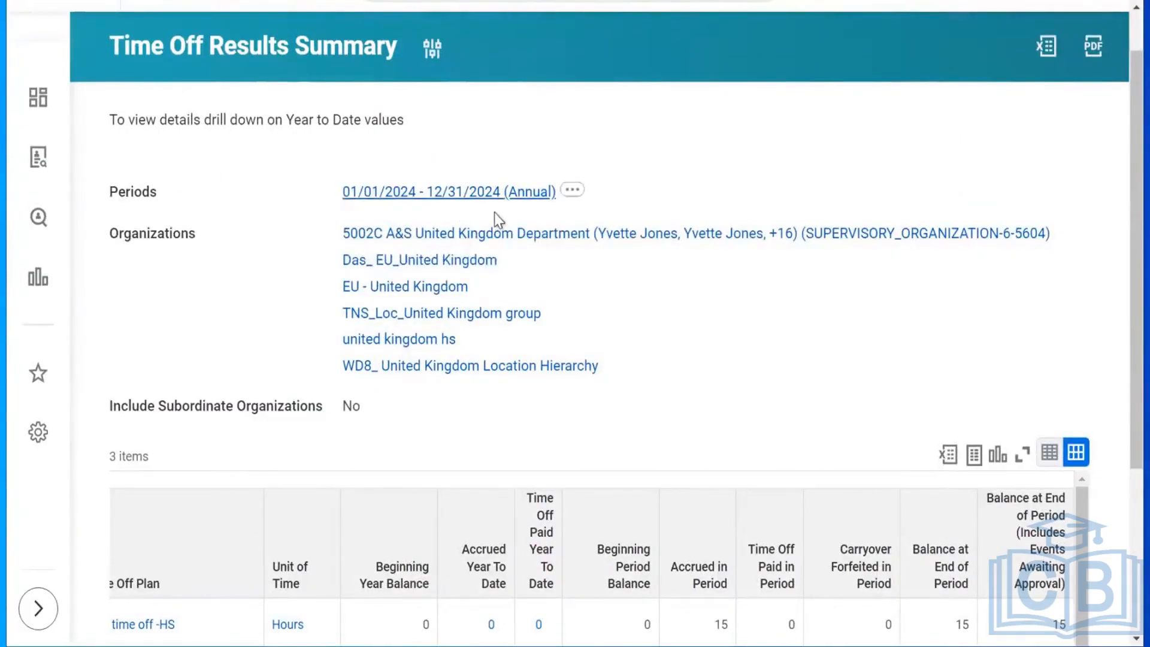
{"action": "scroll", "coordinate": [1122, 348], "scroll_direction": "up", "scroll_amount": 1}
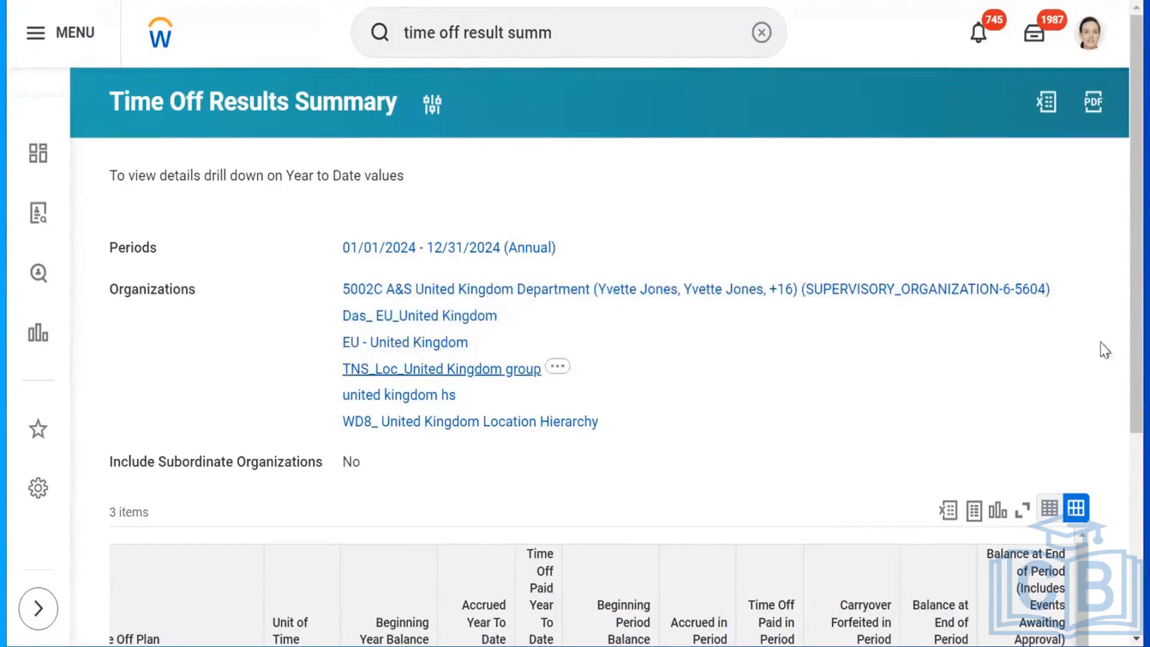
{"action": "scroll", "coordinate": [1115, 369], "scroll_direction": "down", "scroll_amount": 5}
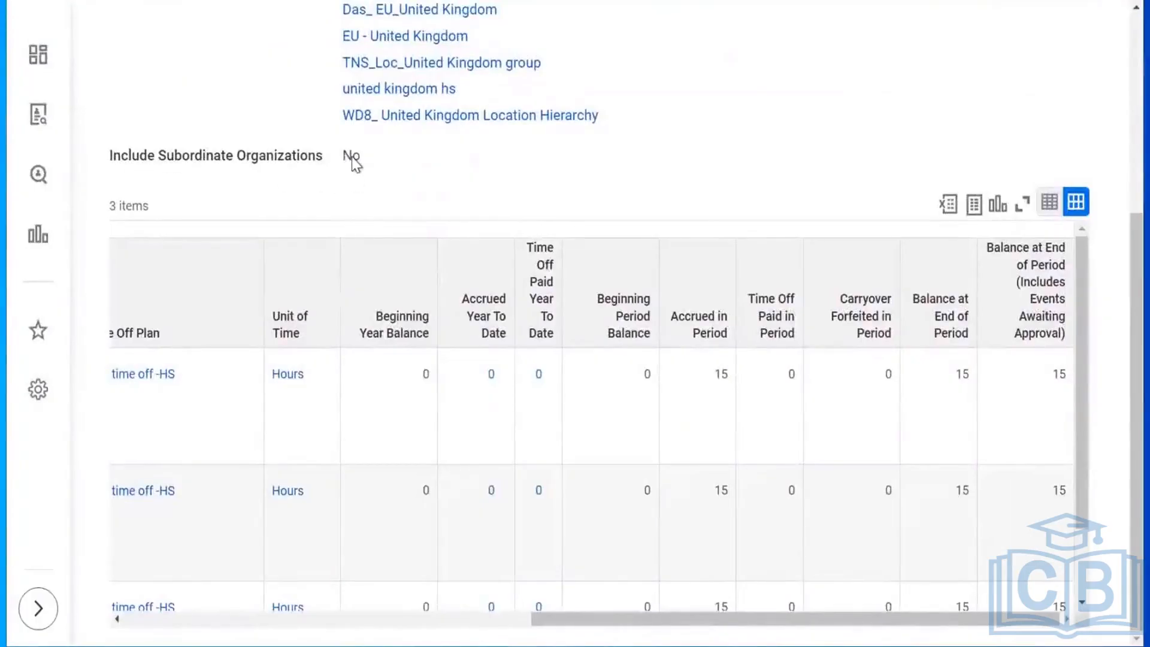
{"action": "scroll", "coordinate": [1122, 193], "scroll_direction": "up", "scroll_amount": 5}
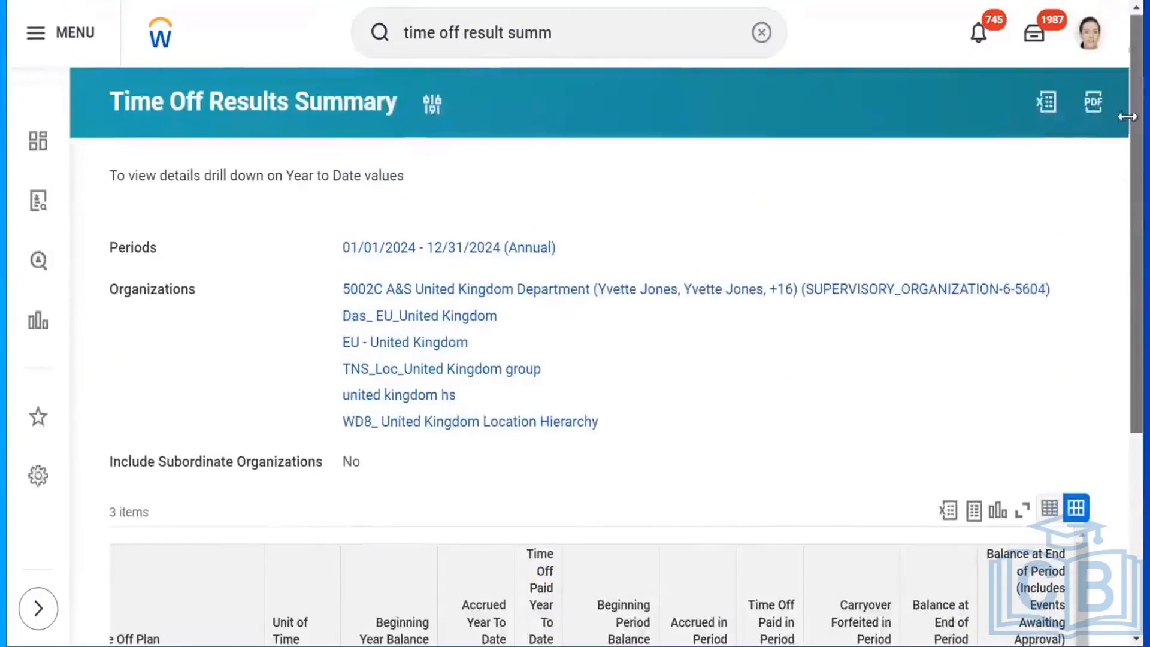
Replace the old query with 'rd:time off' to list the 25 time off reports.
{"action": "left_click", "coordinate": [565, 43]}
{"action": "key", "text": "BackSpace"}
{"action": "key", "text": "BackSpace"}
{"action": "key", "text": "BackSpace"}
{"action": "key", "text": "BackSpace"}
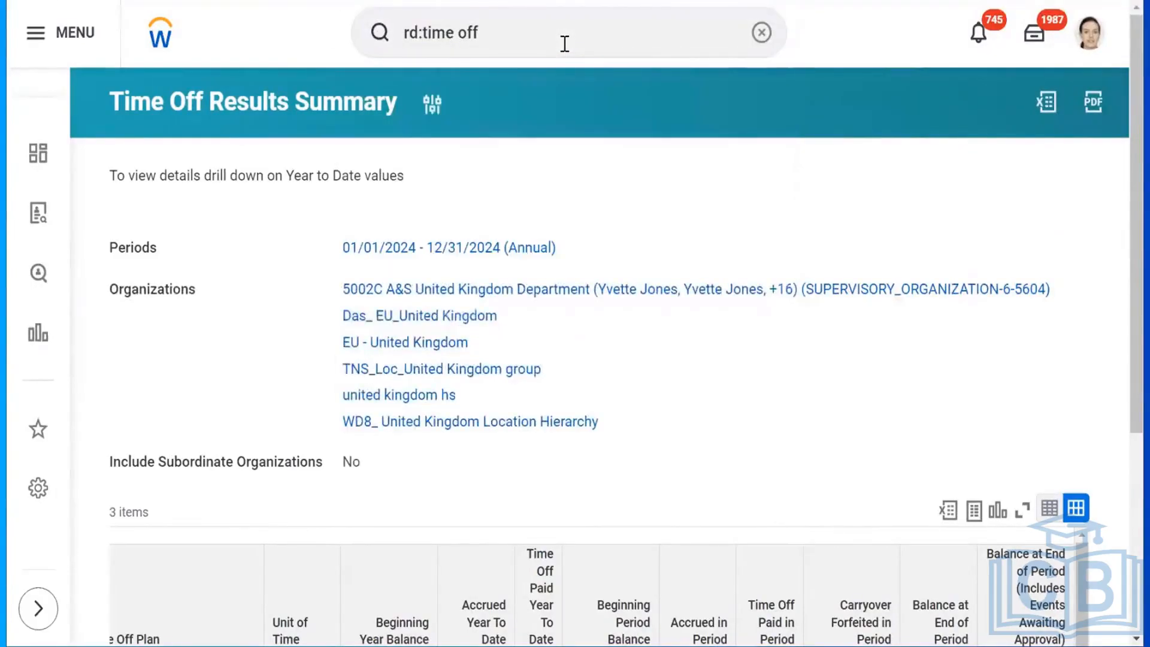
{"action": "left_click", "coordinate": [549, 46]}
{"action": "key", "text": "Return"}
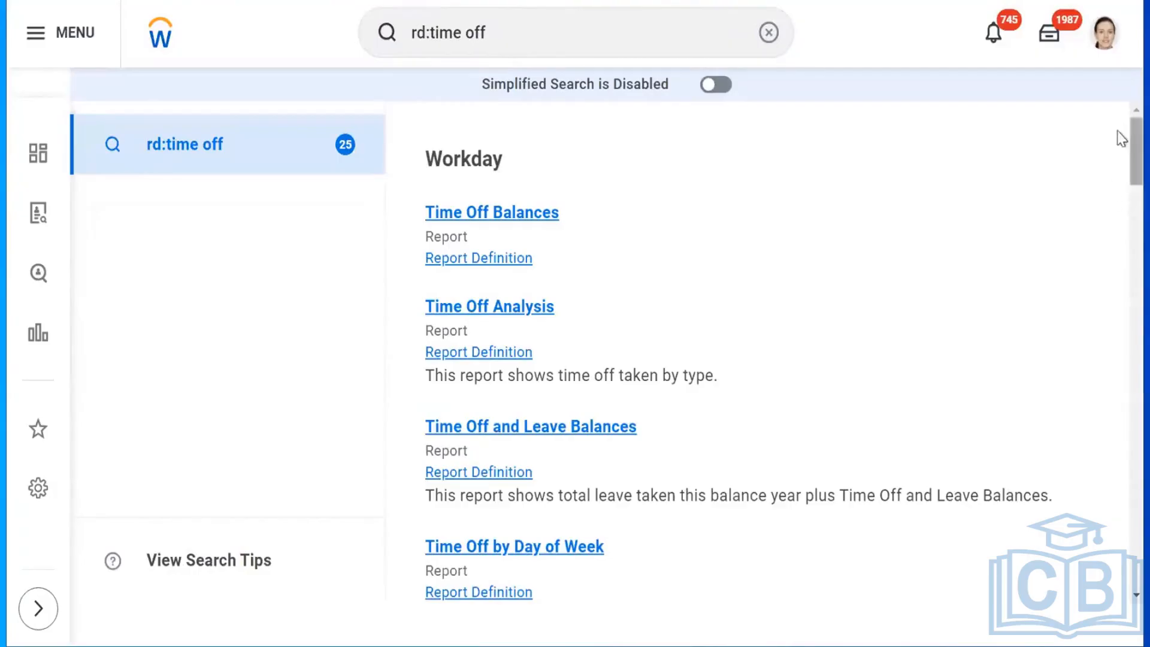
{"action": "scroll", "coordinate": [1122, 204], "scroll_direction": "down", "scroll_amount": 6}
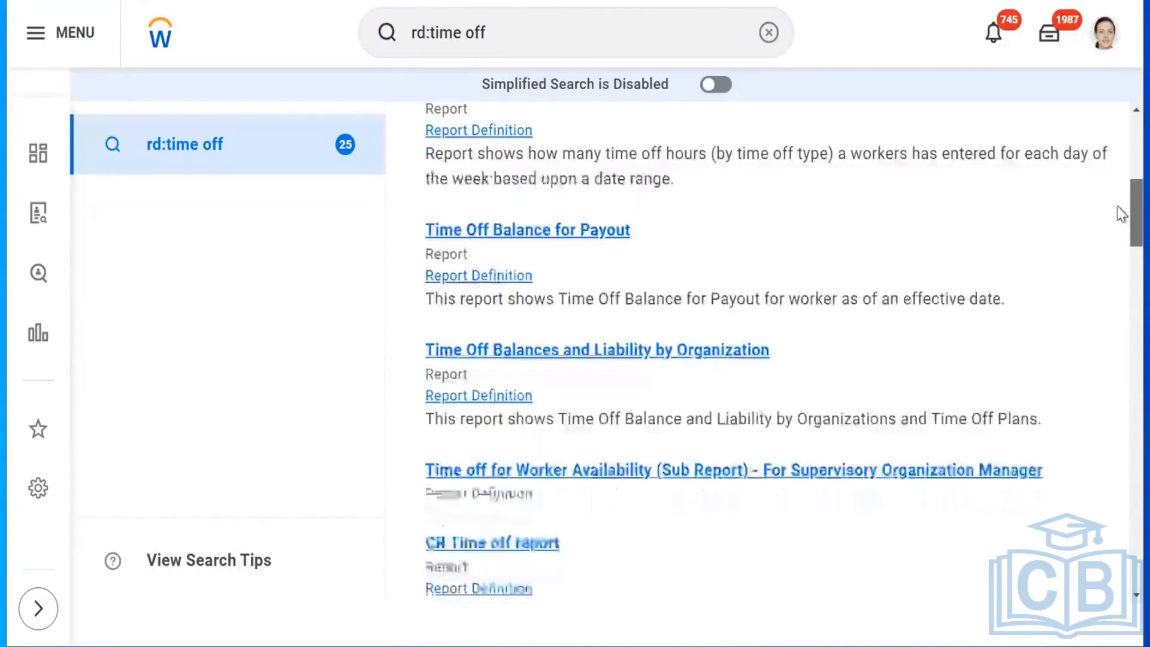
{"action": "scroll", "coordinate": [1121, 215], "scroll_direction": "down", "scroll_amount": 2}
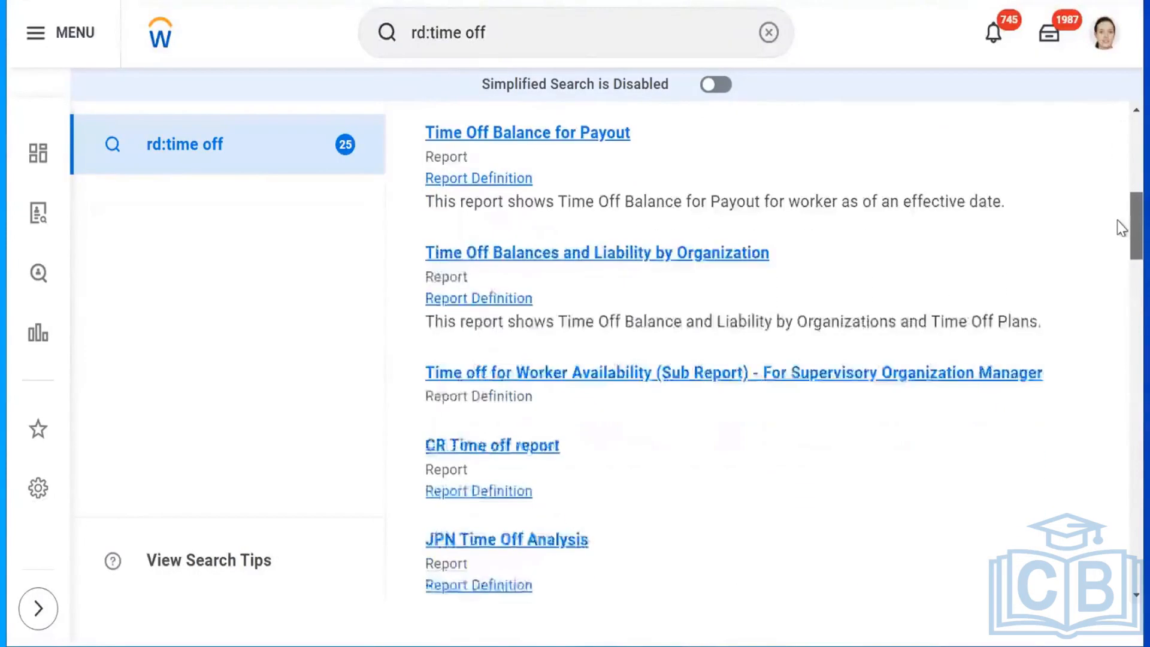
{"action": "scroll", "coordinate": [1120, 231], "scroll_direction": "down", "scroll_amount": 1}
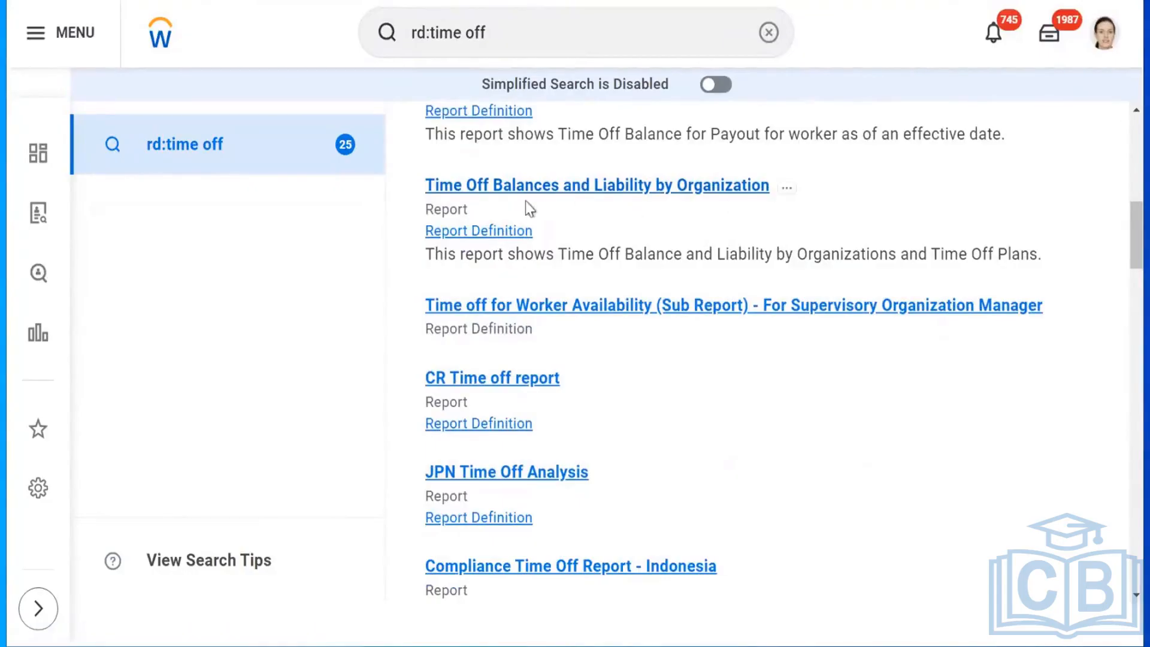
{"action": "double_click", "coordinate": [473, 136]}
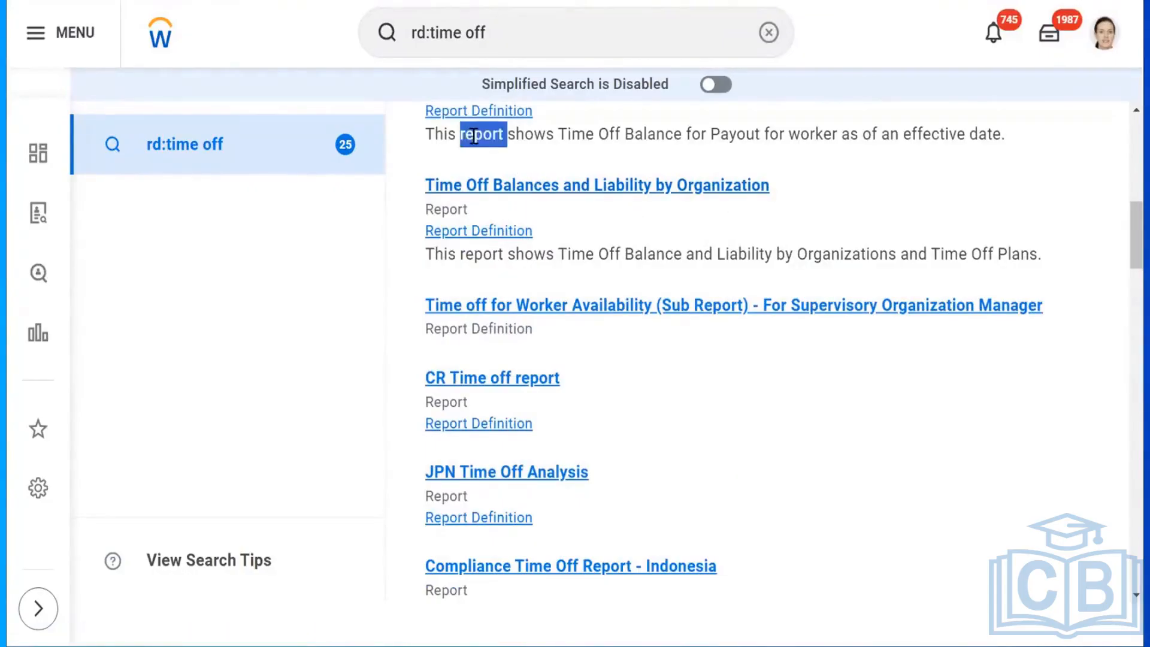
{"action": "triple_click", "coordinate": [473, 136]}
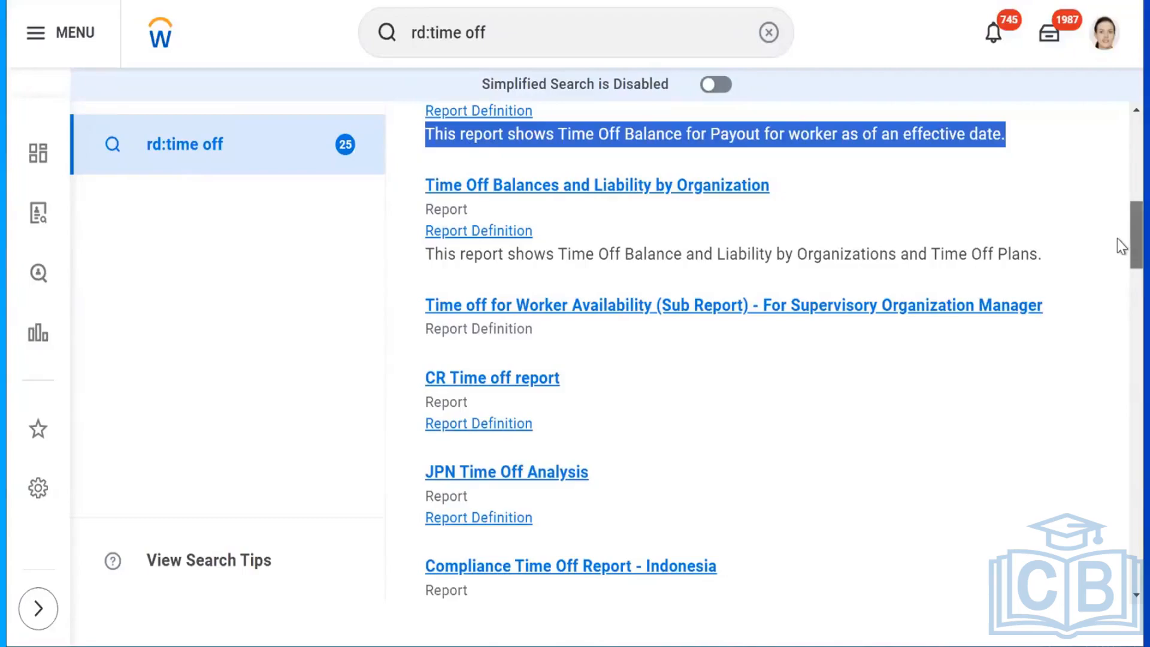
{"action": "scroll", "coordinate": [1119, 234], "scroll_direction": "up", "scroll_amount": 3}
{"action": "scroll", "coordinate": [1122, 218], "scroll_direction": "up", "scroll_amount": 3}
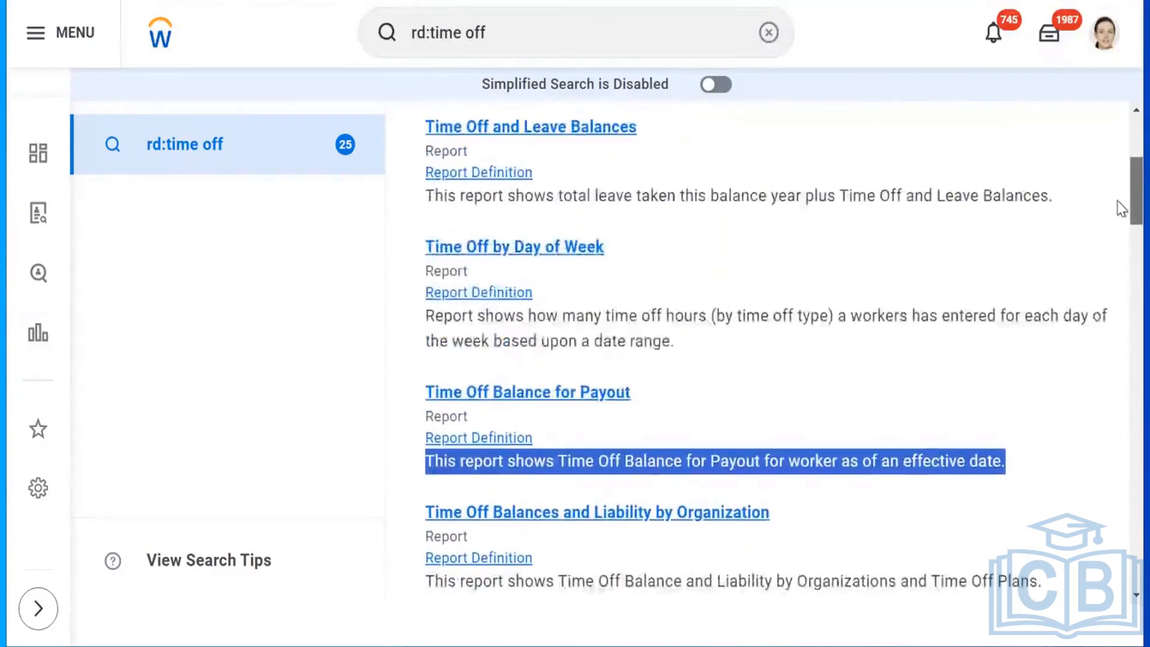
{"action": "scroll", "coordinate": [1120, 222], "scroll_direction": "down", "scroll_amount": 2}
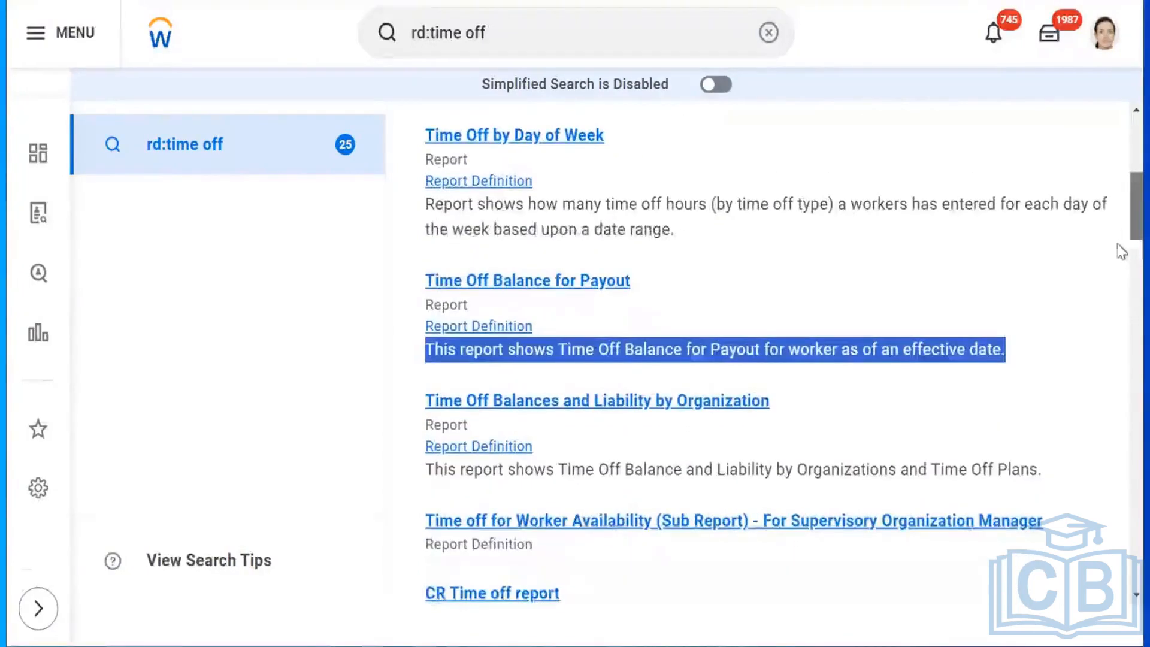
{"action": "scroll", "coordinate": [1121, 251], "scroll_direction": "down", "scroll_amount": 6}
{"action": "scroll", "coordinate": [1121, 275], "scroll_direction": "down", "scroll_amount": 5}
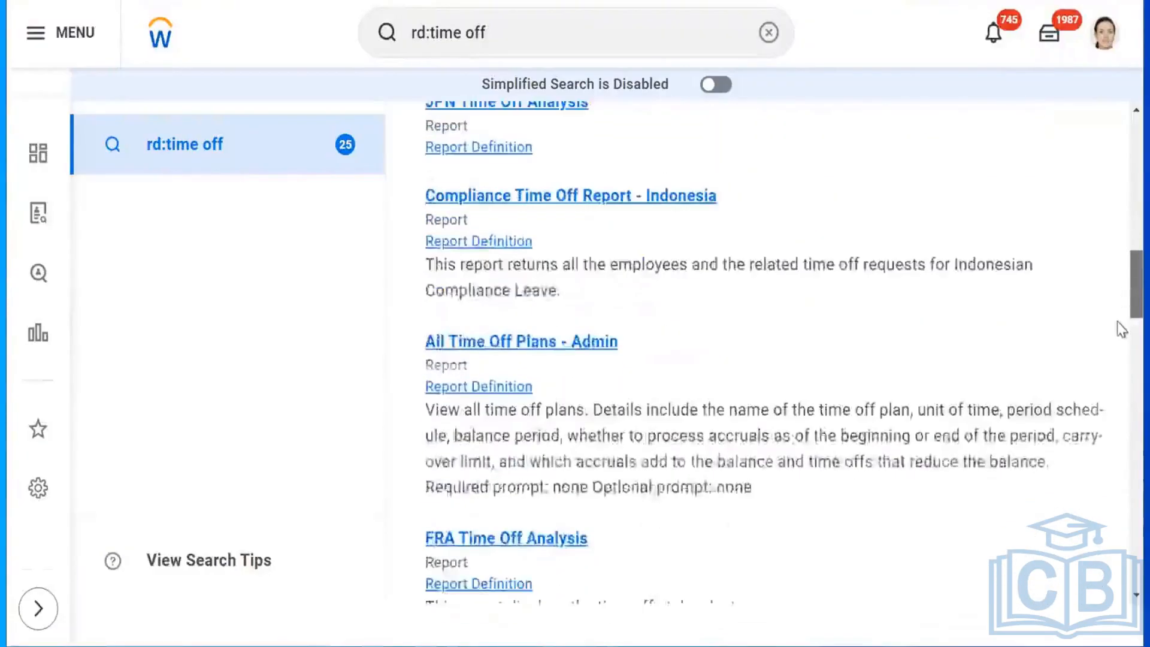
{"action": "scroll", "coordinate": [1121, 329], "scroll_direction": "down", "scroll_amount": 5}
{"action": "scroll", "coordinate": [1121, 347], "scroll_direction": "down", "scroll_amount": 2}
{"action": "scroll", "coordinate": [1121, 373], "scroll_direction": "down", "scroll_amount": 3}
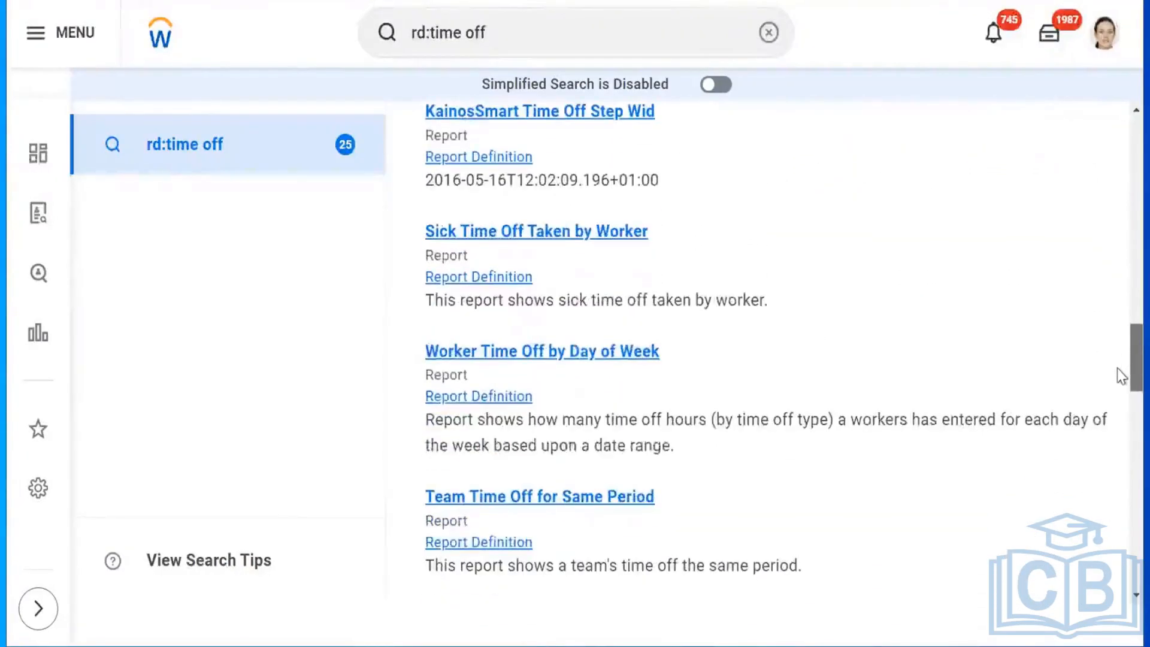
{"action": "scroll", "coordinate": [1120, 386], "scroll_direction": "down", "scroll_amount": 5}
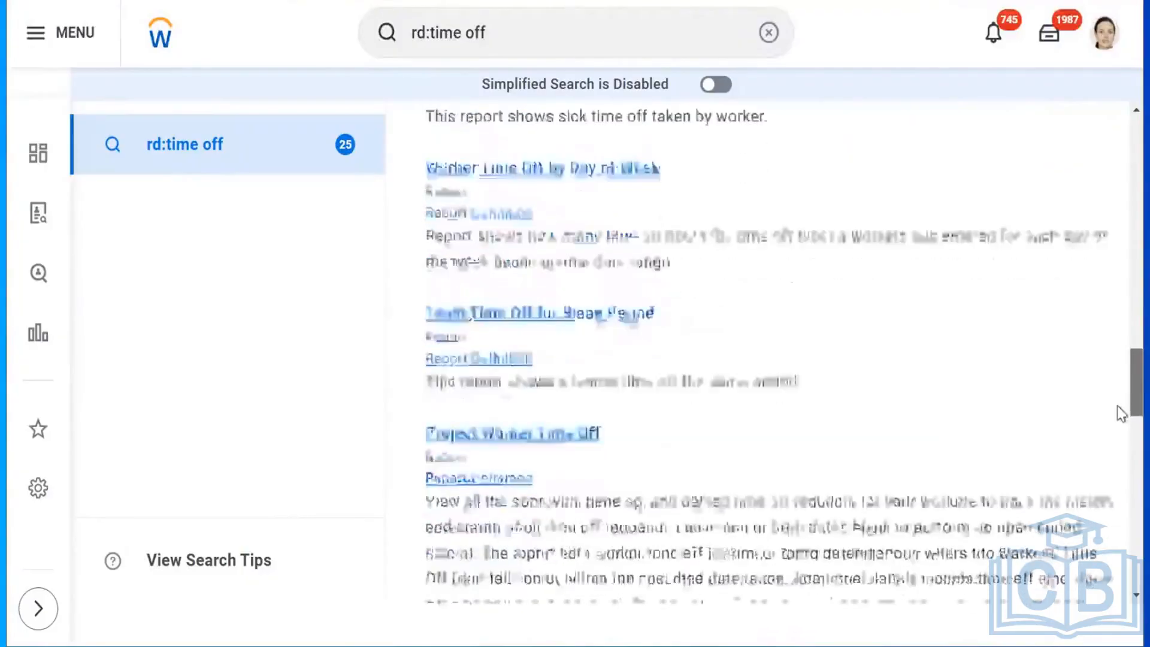
{"action": "scroll", "coordinate": [1120, 431], "scroll_direction": "down", "scroll_amount": 10}
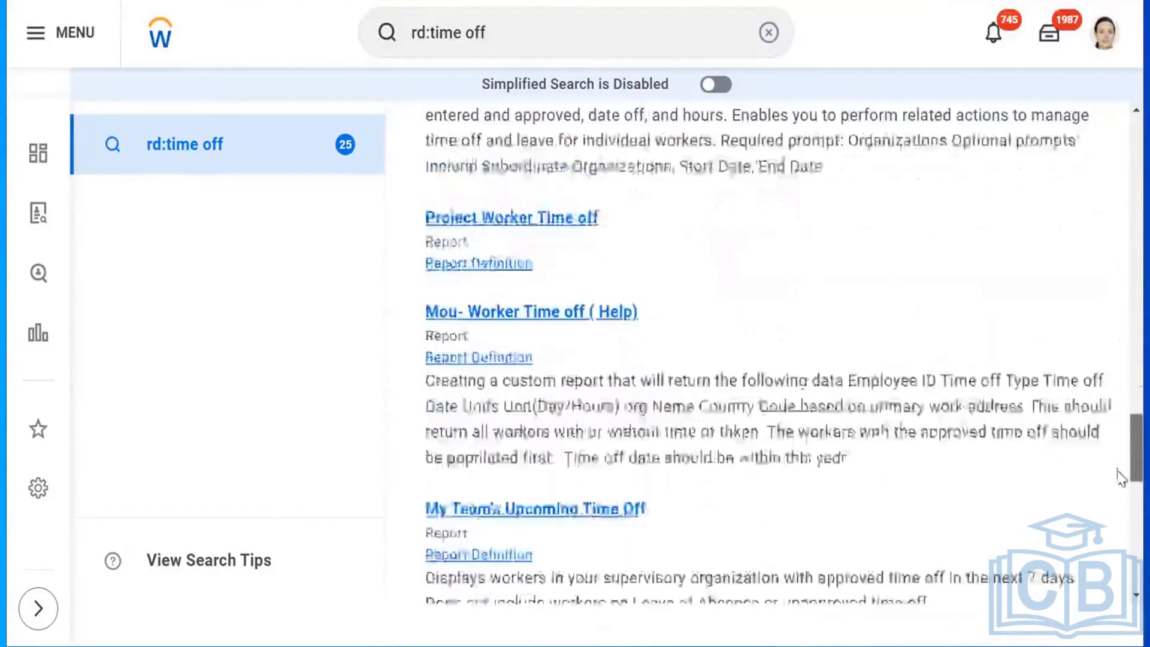
{"action": "scroll", "coordinate": [1121, 513], "scroll_direction": "down", "scroll_amount": 8}
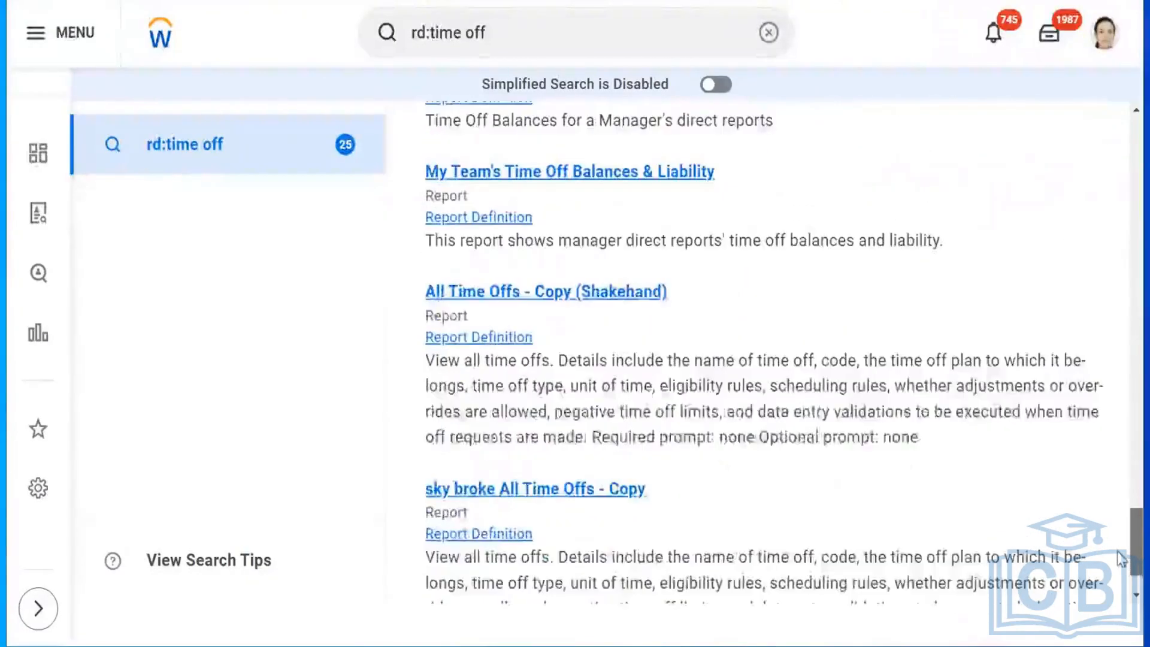
{"action": "scroll", "coordinate": [1121, 581], "scroll_direction": "down", "scroll_amount": 2}
{"action": "scroll", "coordinate": [1119, 389], "scroll_direction": "up", "scroll_amount": 20}
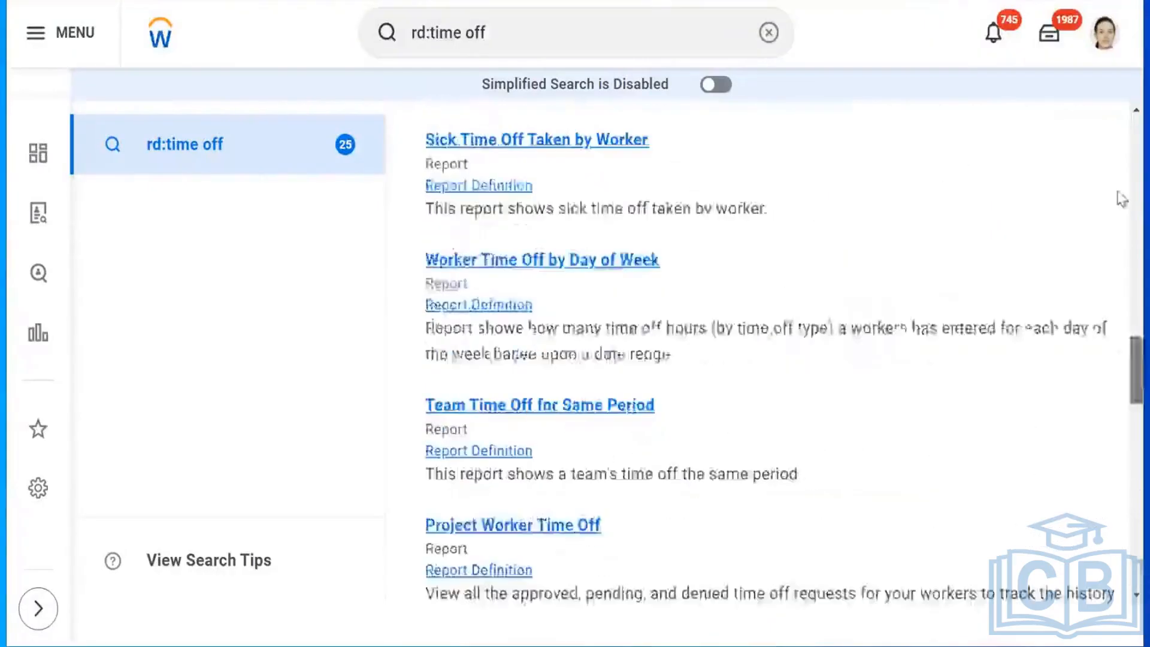
{"action": "scroll", "coordinate": [1121, 125], "scroll_direction": "up", "scroll_amount": 4}
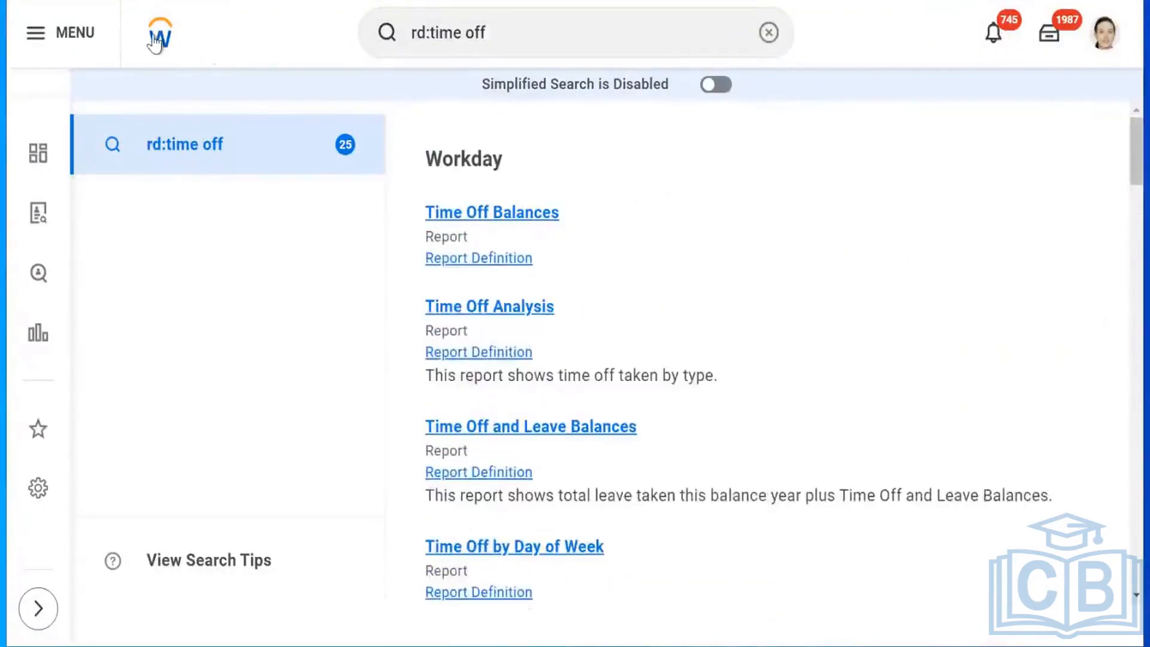